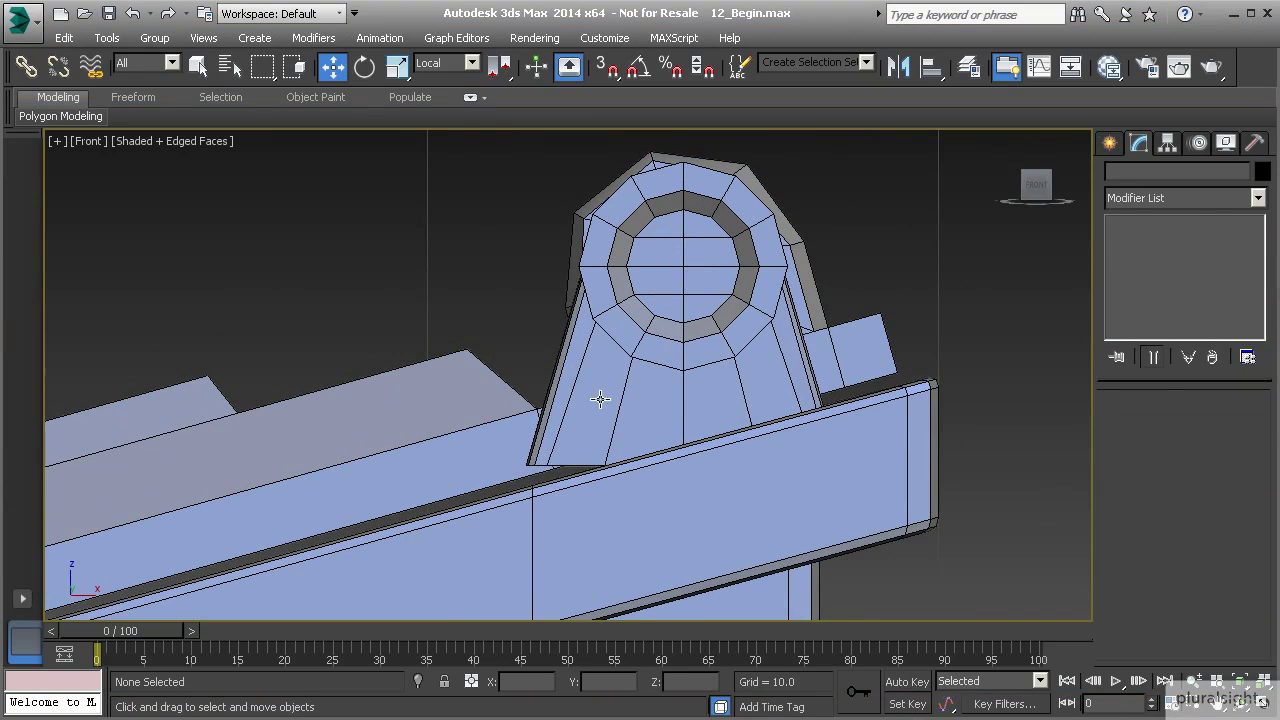
Attach the hinge brackets at both ends of the lid's rod to the main container body
left_click(600, 399)
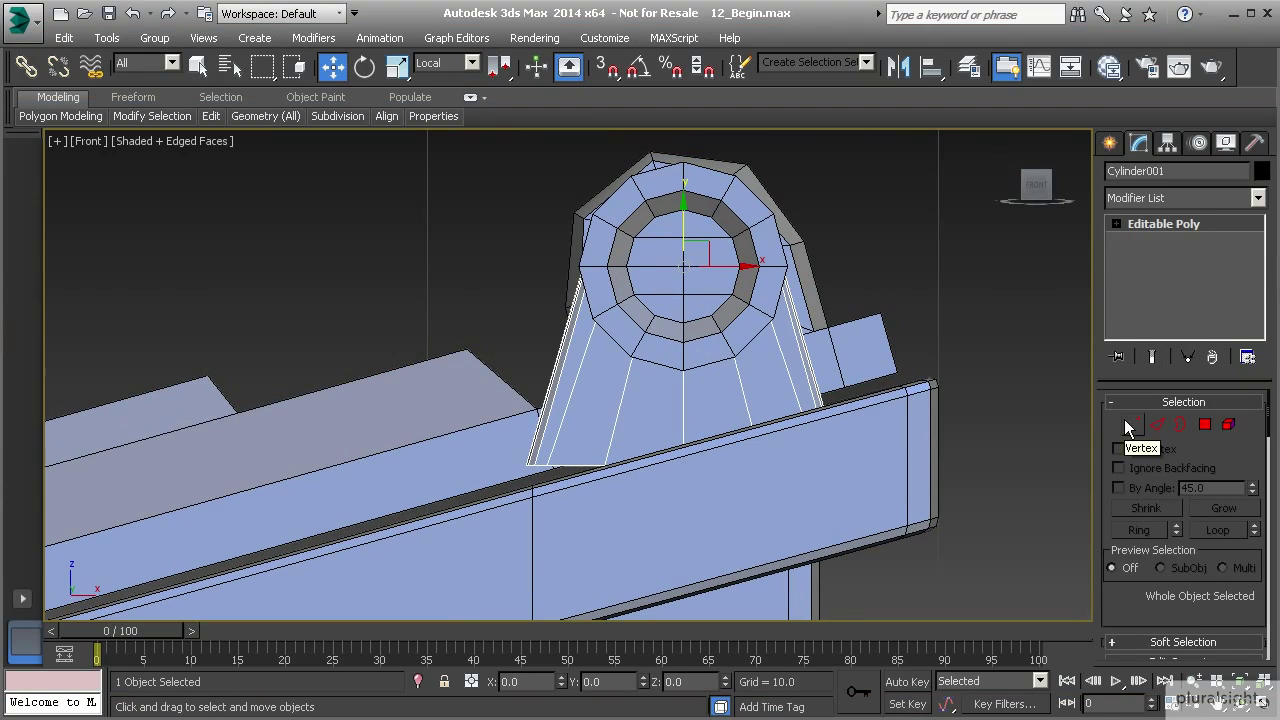
scroll(630, 374, "down", 2)
key("p")
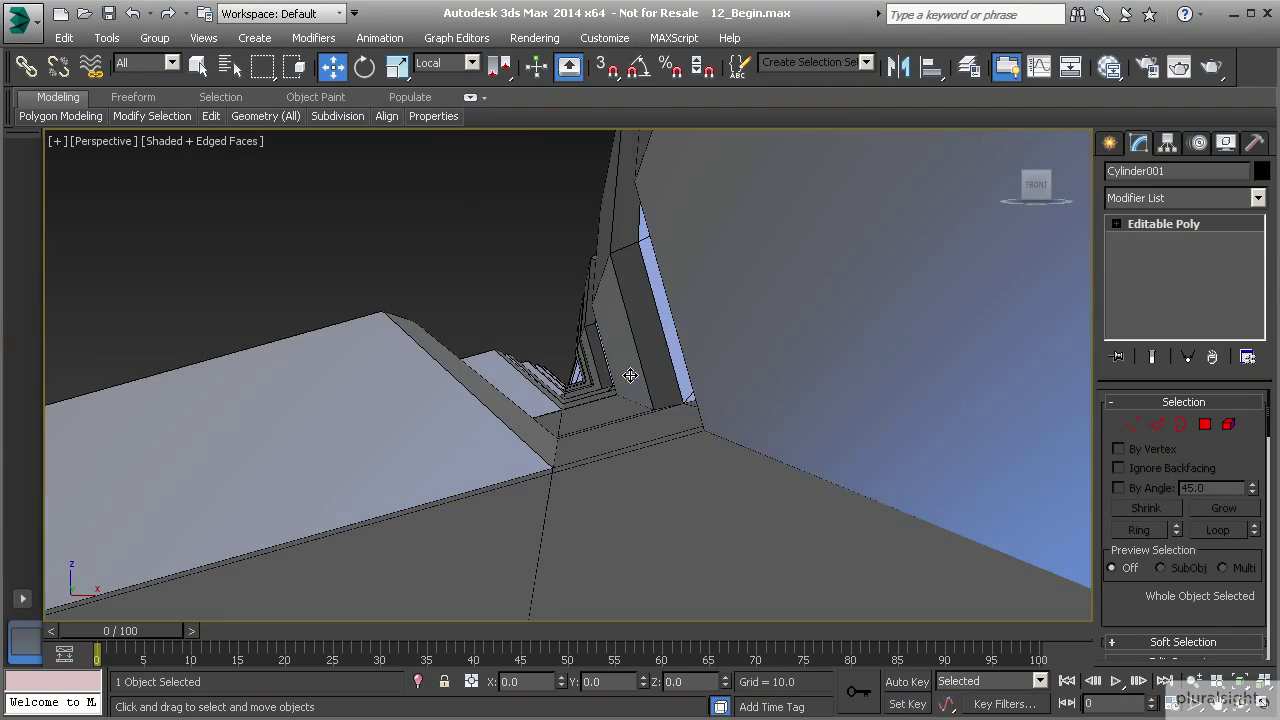
scroll(651, 371, "down", 4)
middle_click_drag(612, 365, 790, 408, "alt")
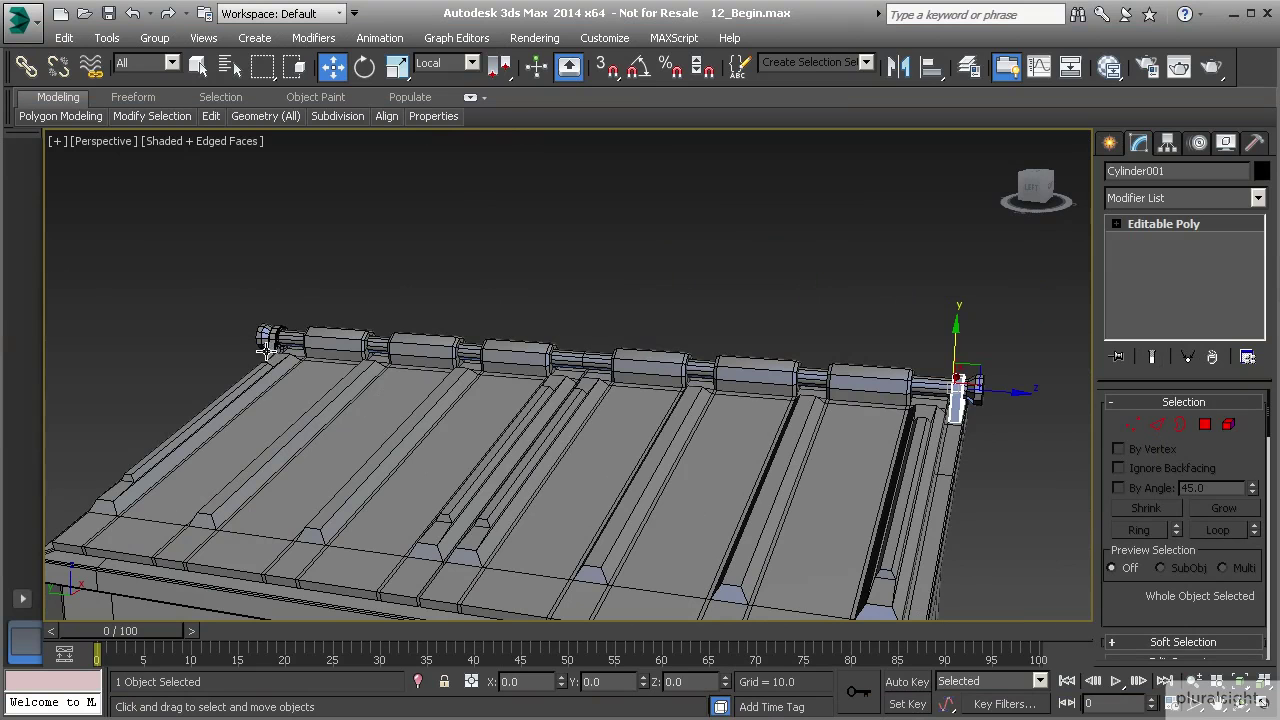
left_click(952, 465)
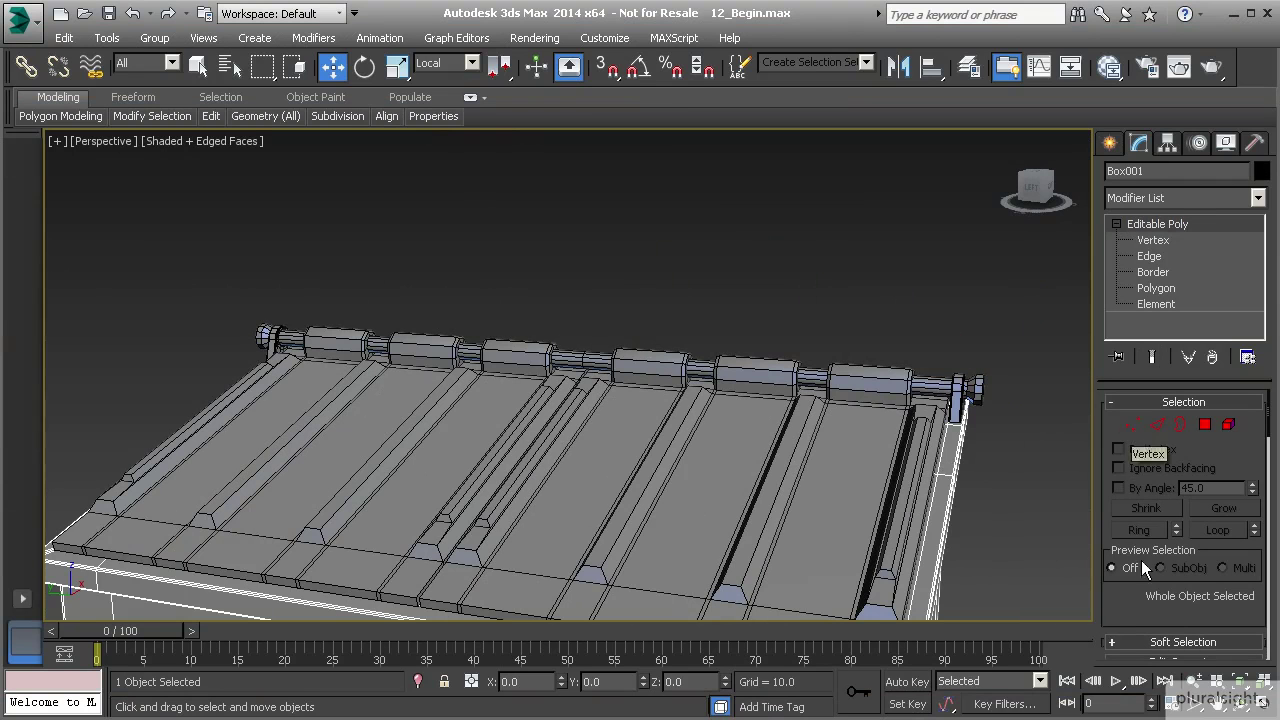
scroll(1133, 599, "down", 5)
left_click(1136, 621)
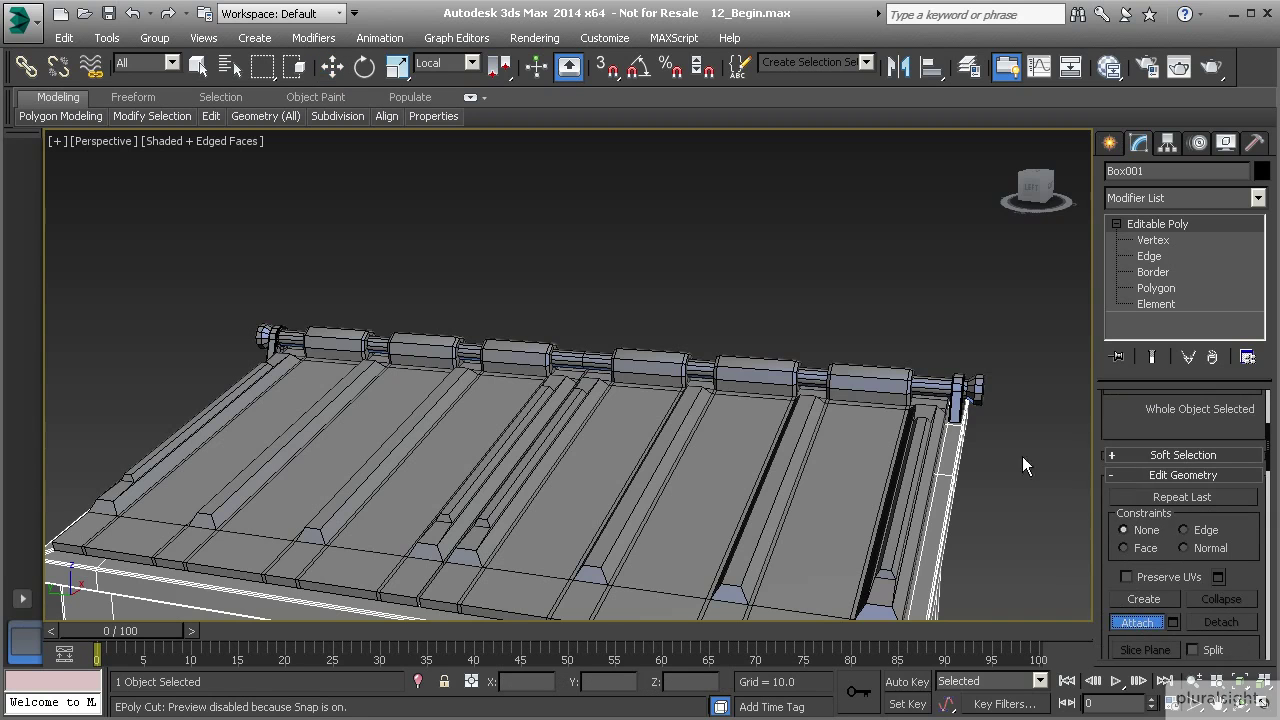
left_click(952, 410)
middle_click_drag(262, 396, 597, 411)
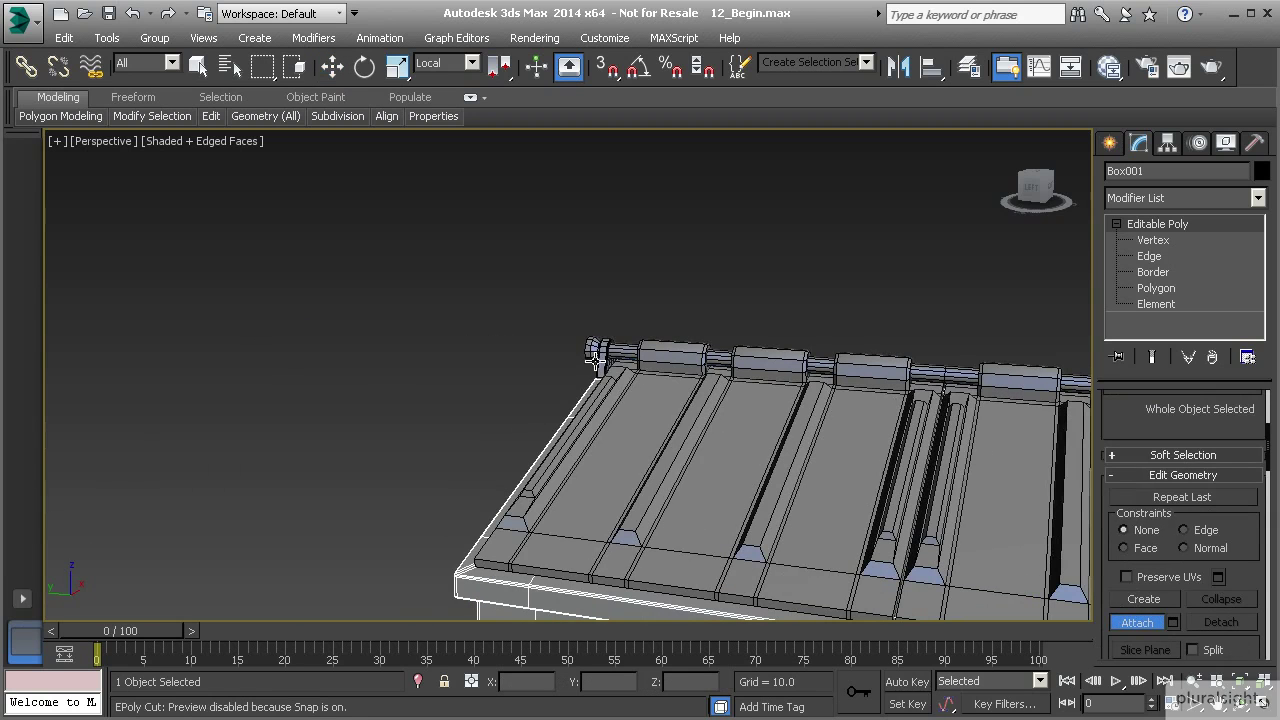
left_click(600, 365)
left_click(1137, 622)
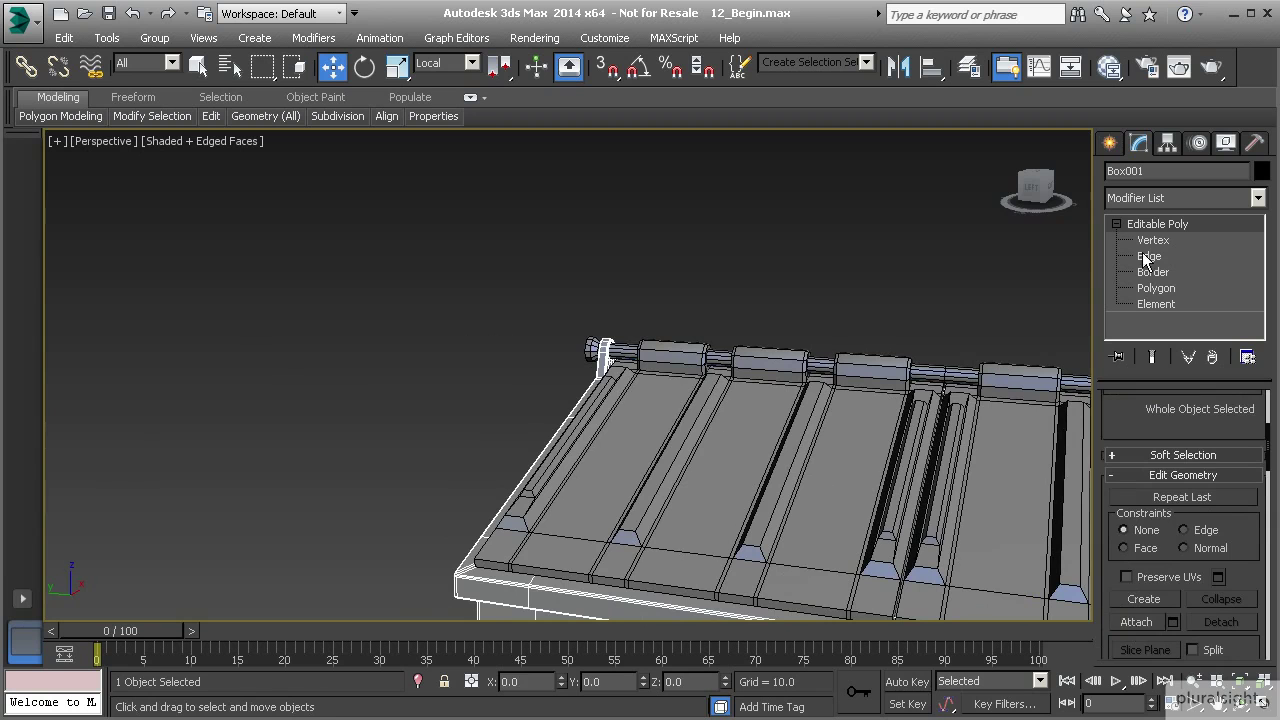
Select the bottom row of bracket vertices in the front wireframe view and rotate them to match the container's sloped rim
left_click(1152, 240)
key("z")
key("f")
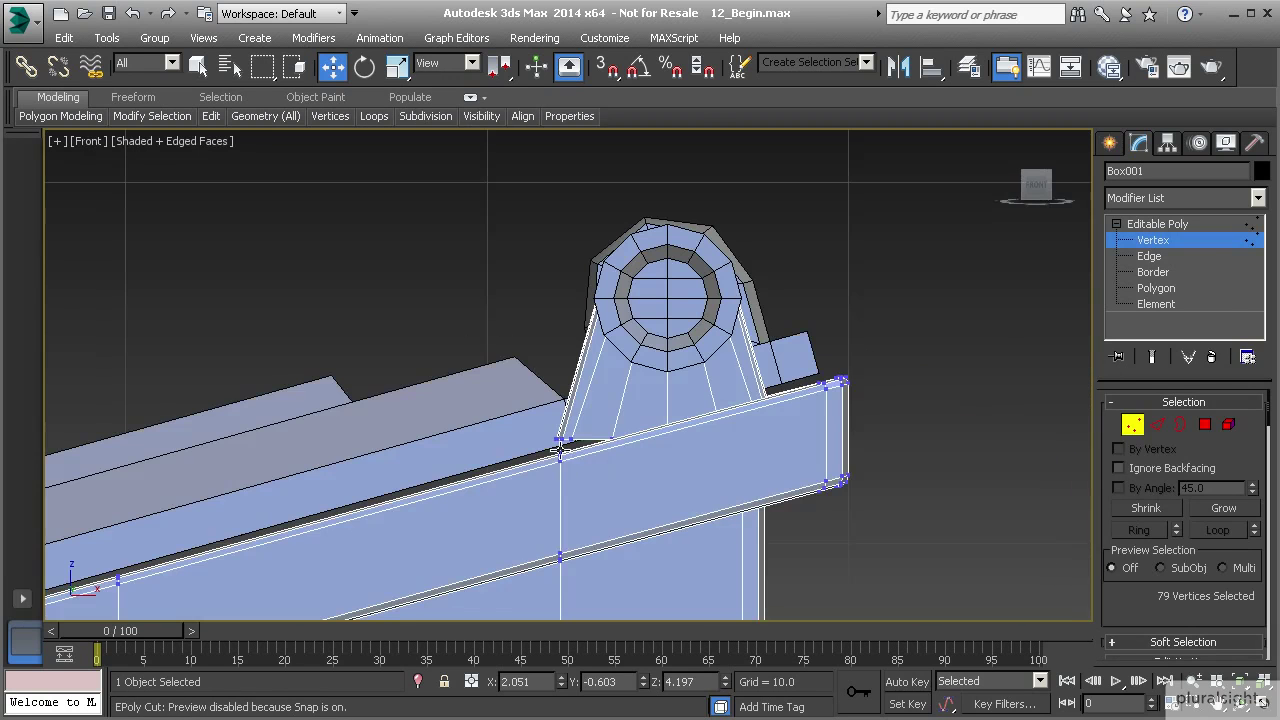
scroll(528, 440, "up", 5)
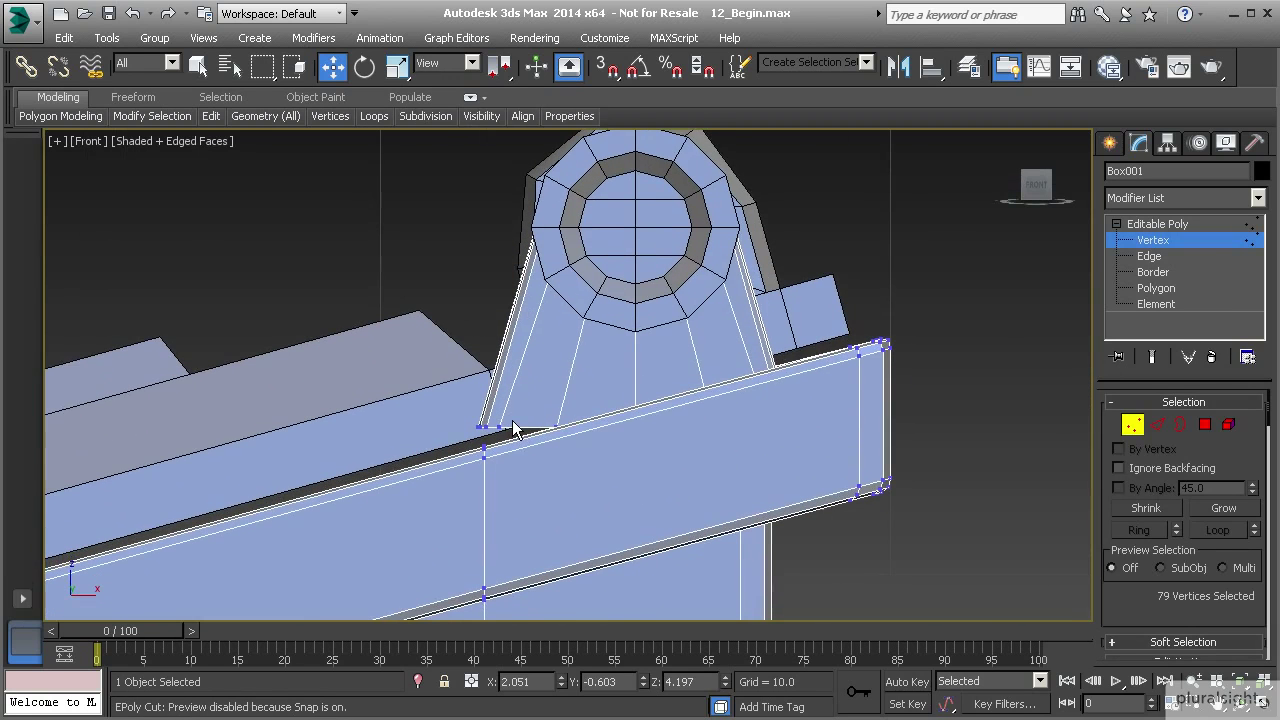
key("F3")
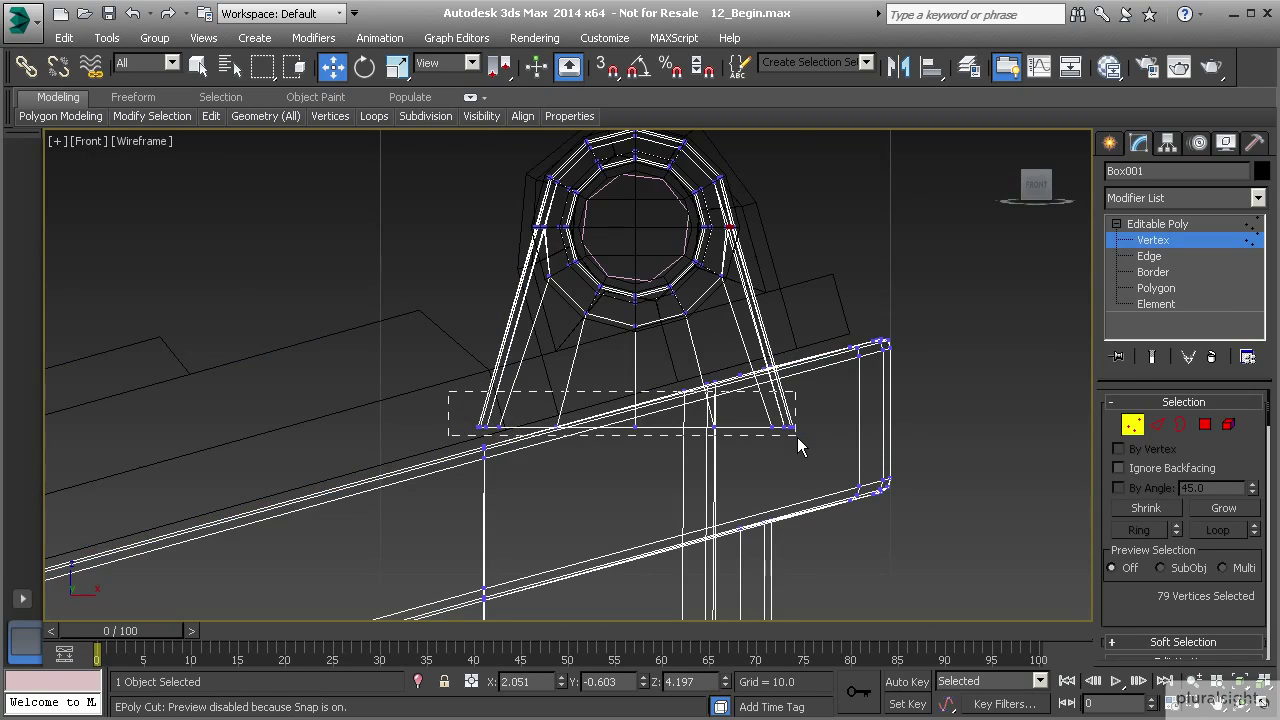
left_click_drag(797, 437, 797, 437)
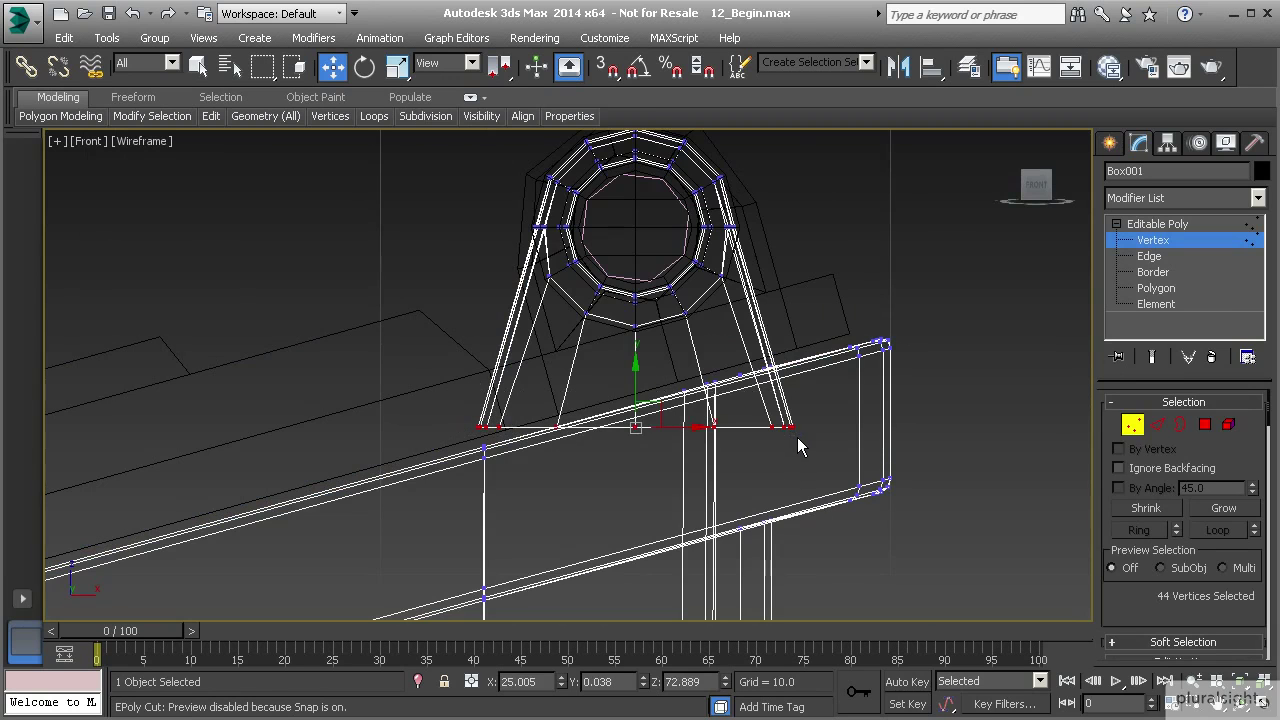
left_click(364, 66)
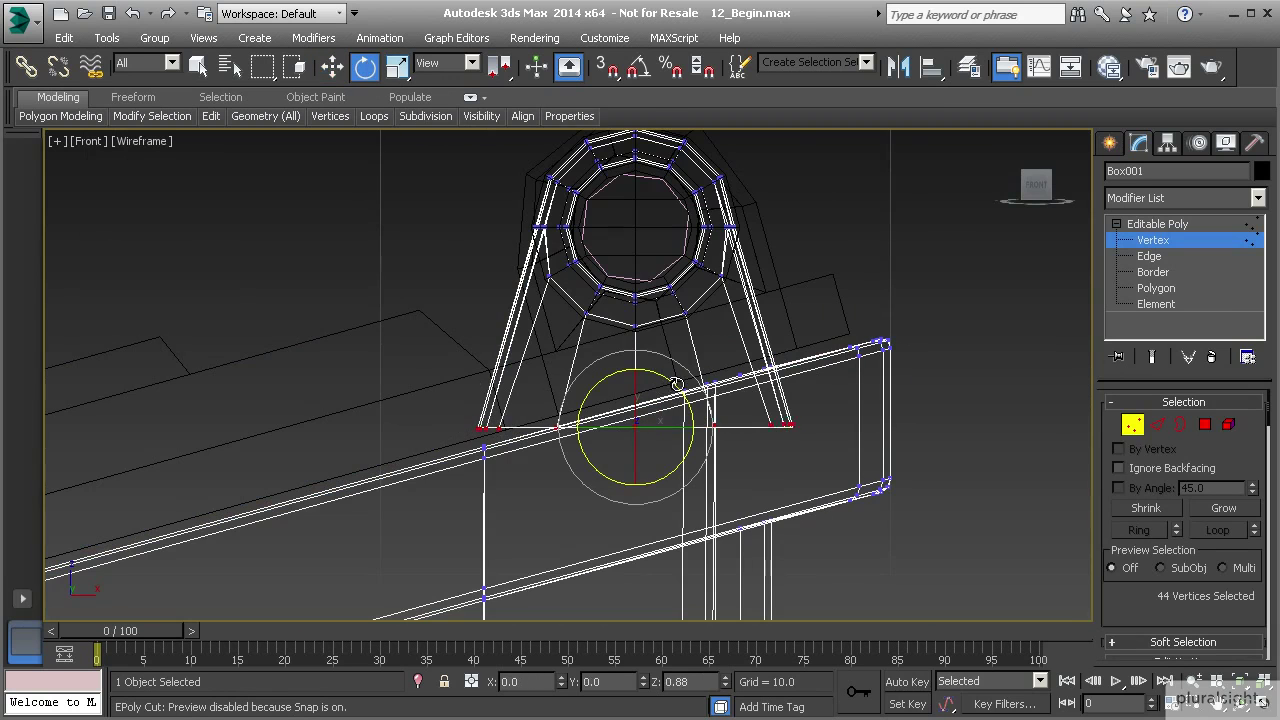
left_click_drag(677, 384, 670, 346)
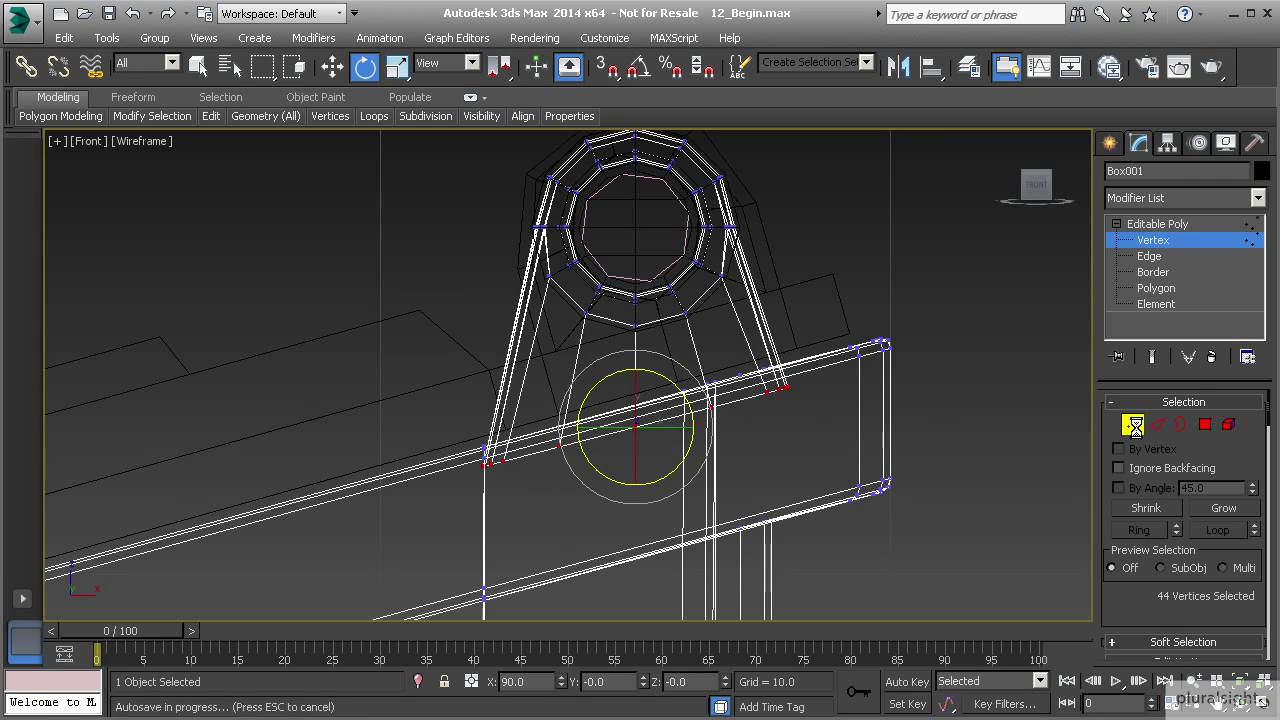
left_click(1133, 424)
Create a 12-sided cylinder with a radius of about 3.4 and height of about -0.9 below the container's lower corner in the front view
key("p")
scroll(508, 372, "down", 6)
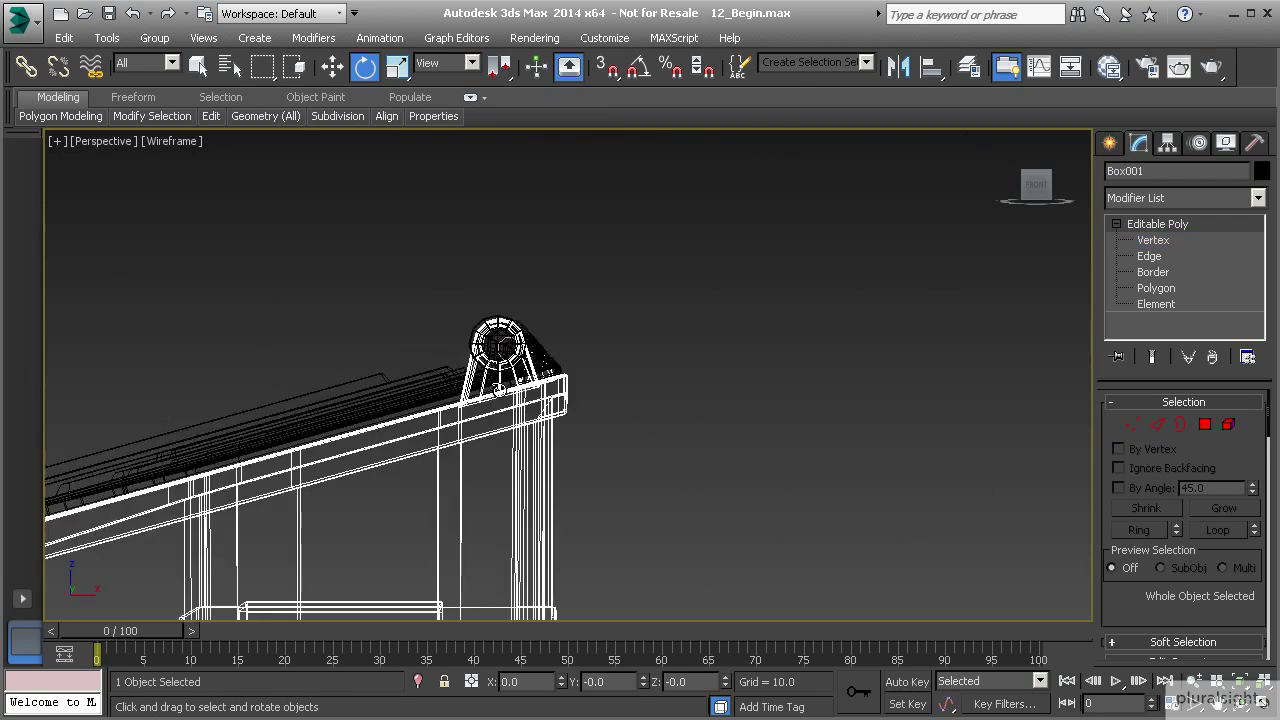
middle_click_drag(508, 460, 778, 221)
scroll(598, 398, "up", 2)
key("f")
scroll(778, 221, "down", 3)
scroll(644, 408, "down", 3)
mouse_move(550, 388)
middle_mouse_down()
mouse_move(660, 337)
mouse_move(700, 160)
middle_mouse_up()
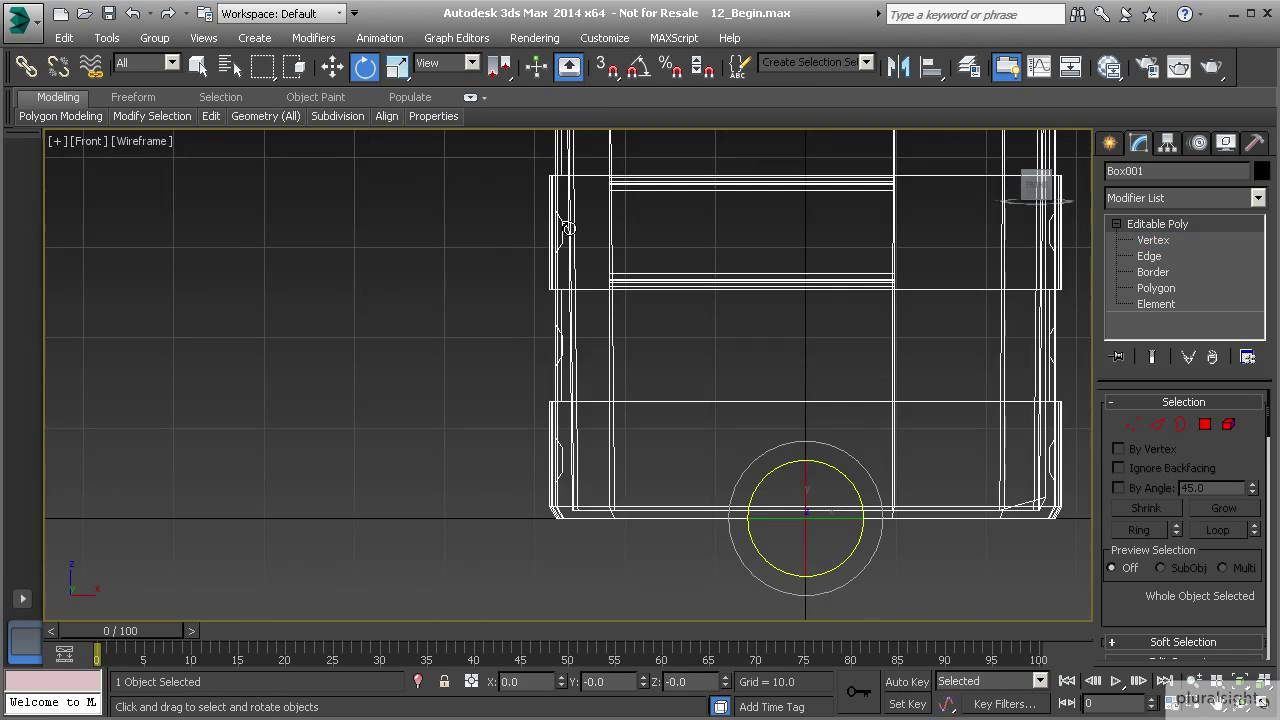
key("F3")
middle_click_drag(631, 409, 554, 273)
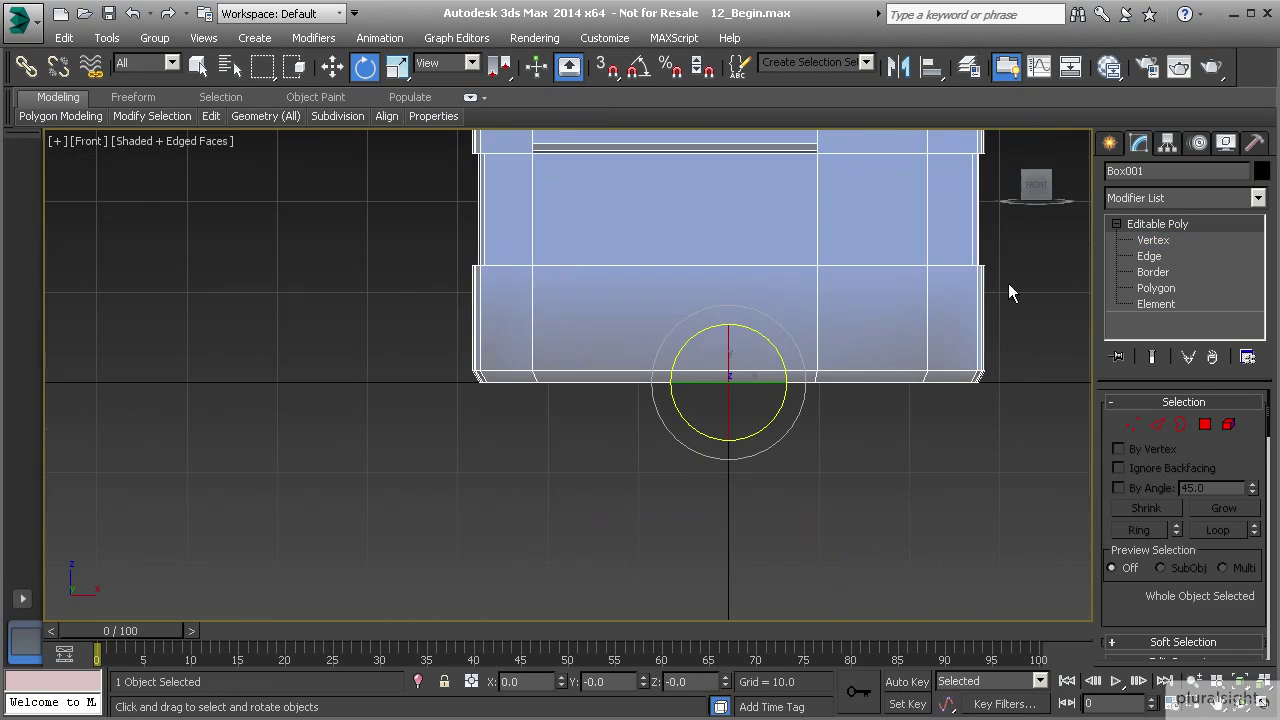
left_click(1120, 146)
left_click(1116, 175)
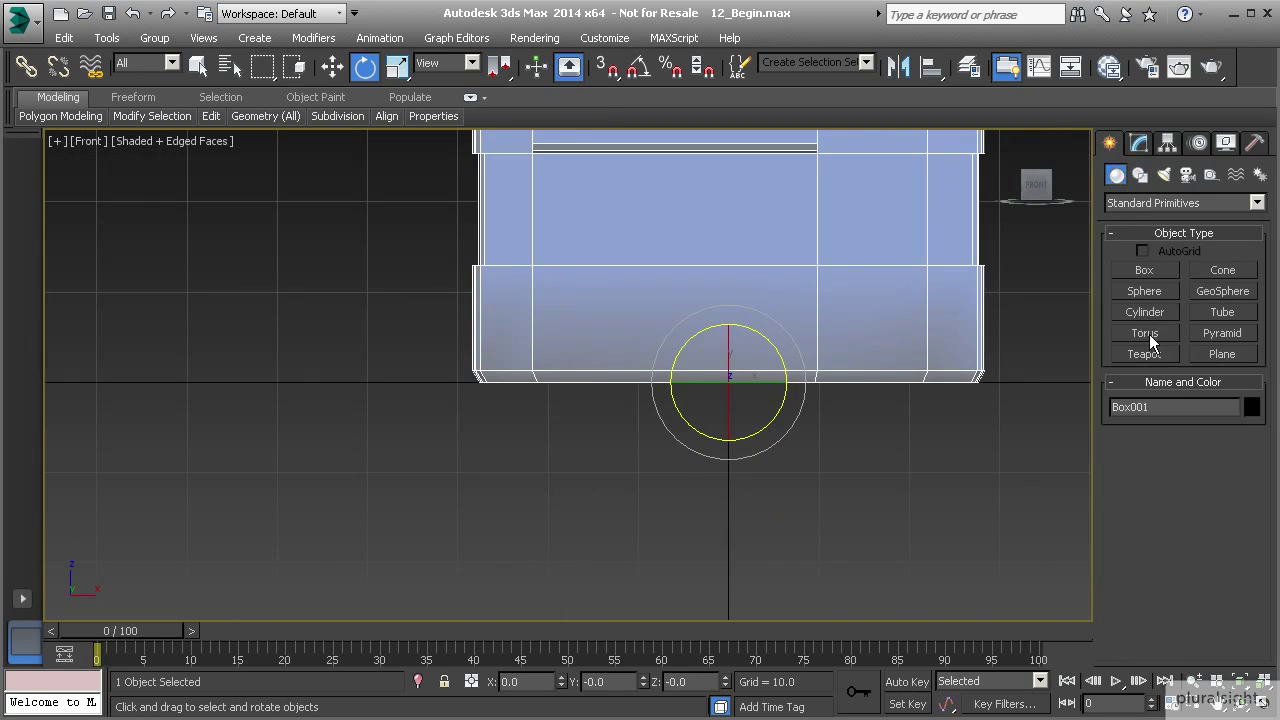
left_click(1145, 312)
scroll(551, 369, "up", 3)
middle_click_drag(583, 396, 514, 403)
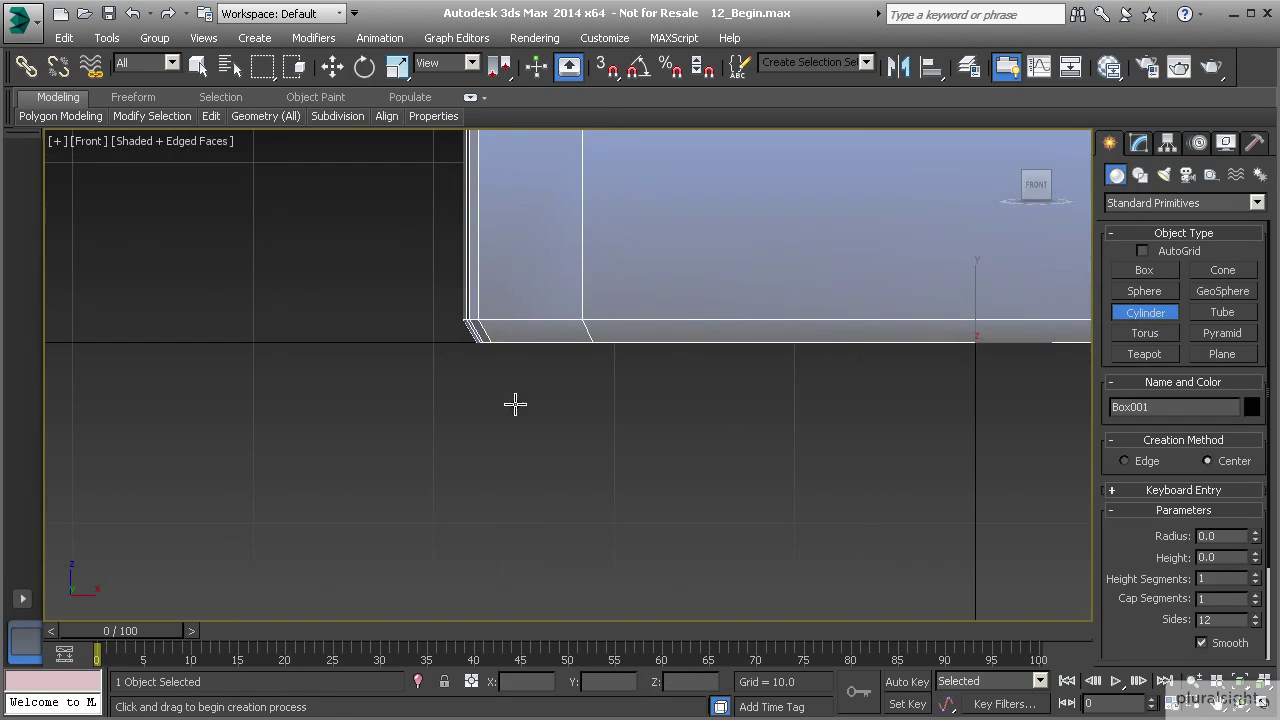
left_click_drag(537, 397, 510, 346)
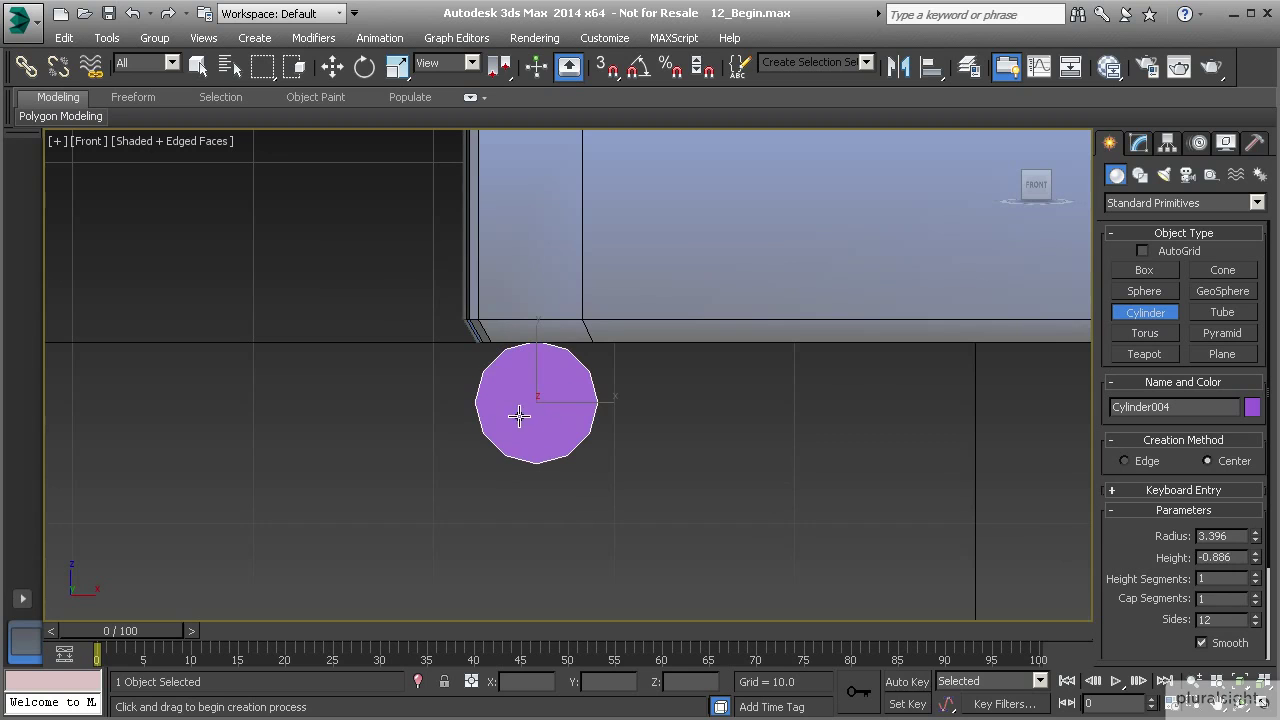
Move the new wheel cylinder along its axis to the container's end and lower it slightly below the bottom corner
key("e")
scroll(506, 406, "down", 2)
key("p")
middle_click_drag(506, 406, 477, 418)
key("w")
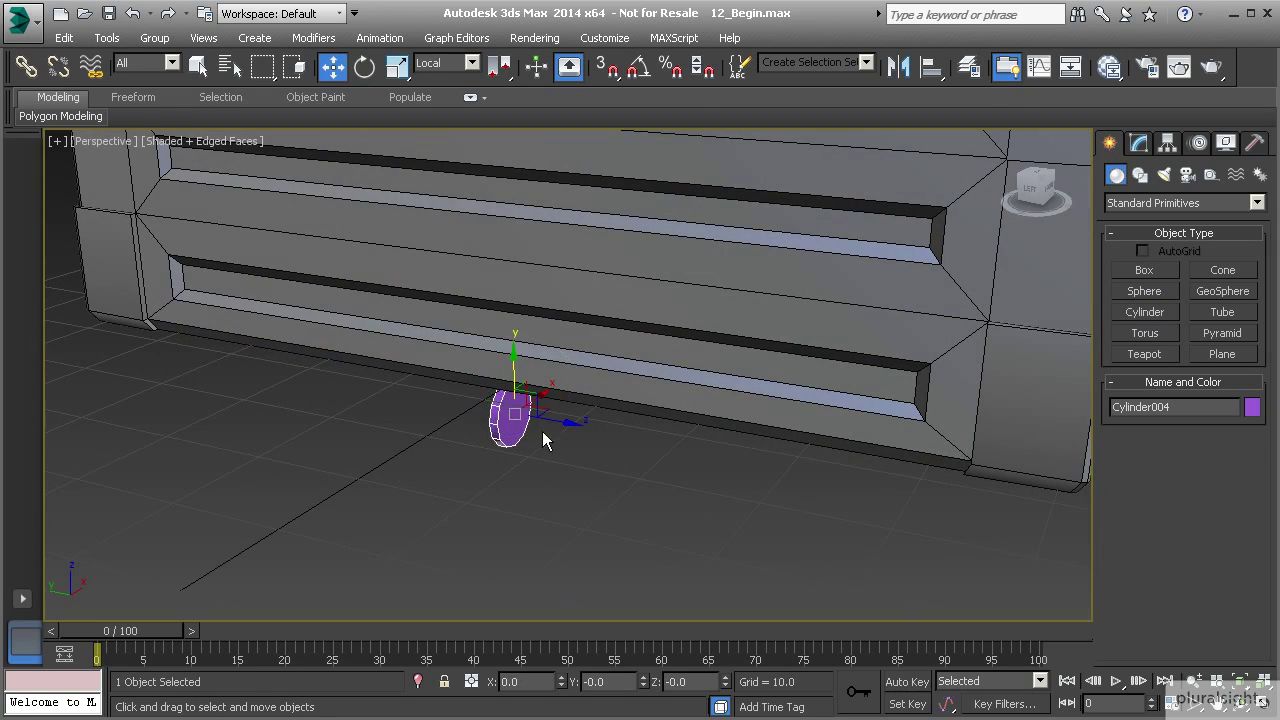
left_click_drag(545, 435, 1030, 535)
middle_click_drag(920, 517, 650, 406, "alt")
mouse_move(650, 406)
left_mouse_down()
mouse_move(646, 441)
mouse_move(645, 425)
left_mouse_up()
middle_click_drag(645, 425, 611, 412, "alt")
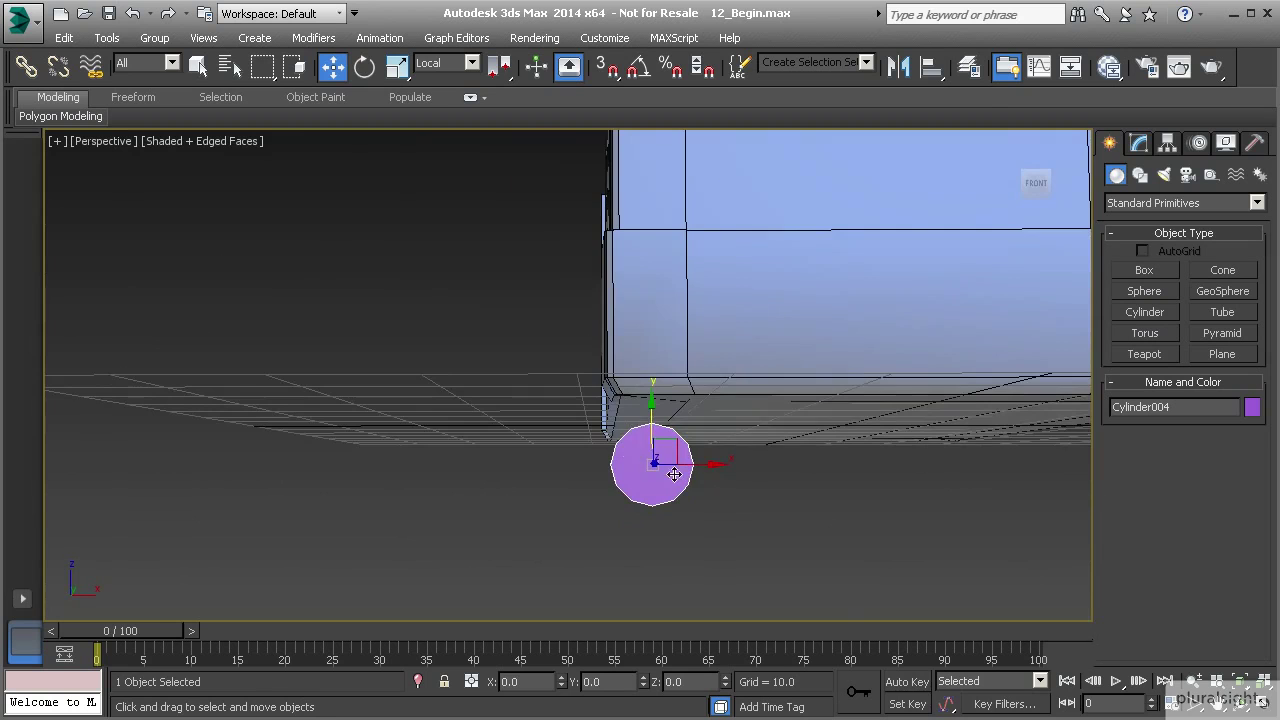
middle_click_drag(674, 474, 605, 488, "alt")
key("f")
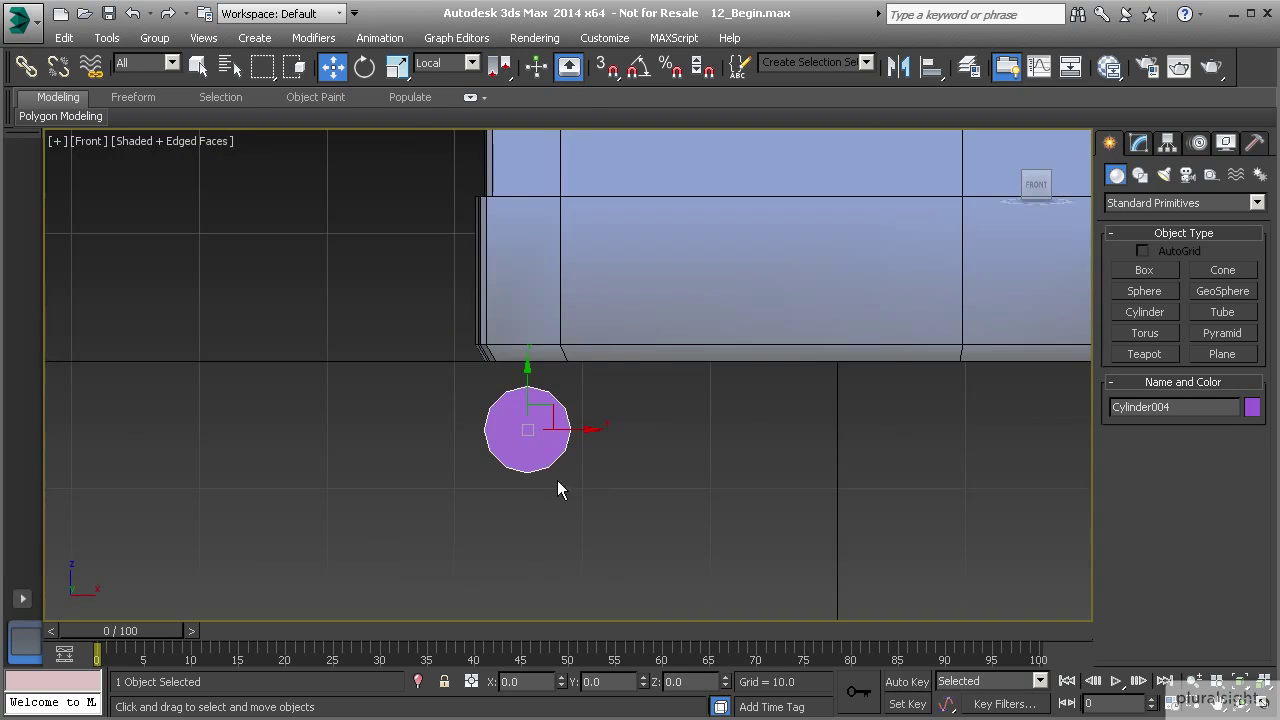
Set the wheel cylinder's radius to 4.0
scroll(545, 462, "down", 5)
scroll(543, 459, "up", 2)
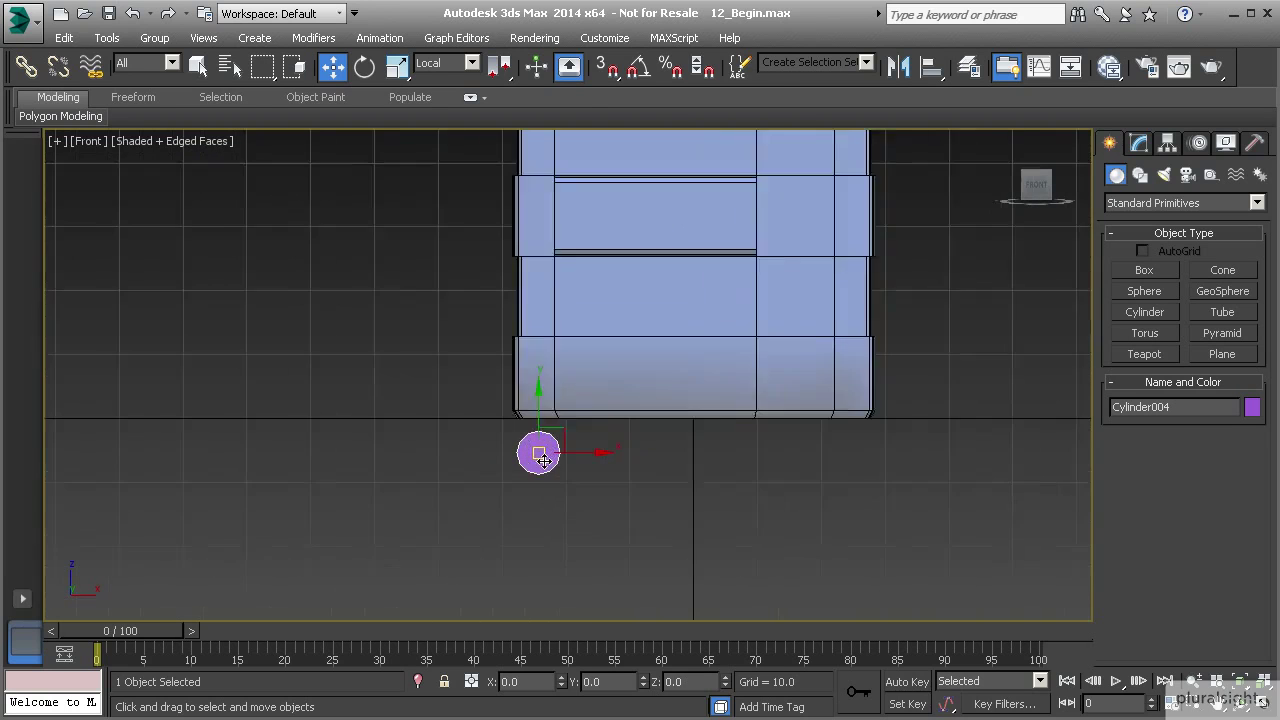
scroll(543, 459, "up", 2)
left_click(1137, 146)
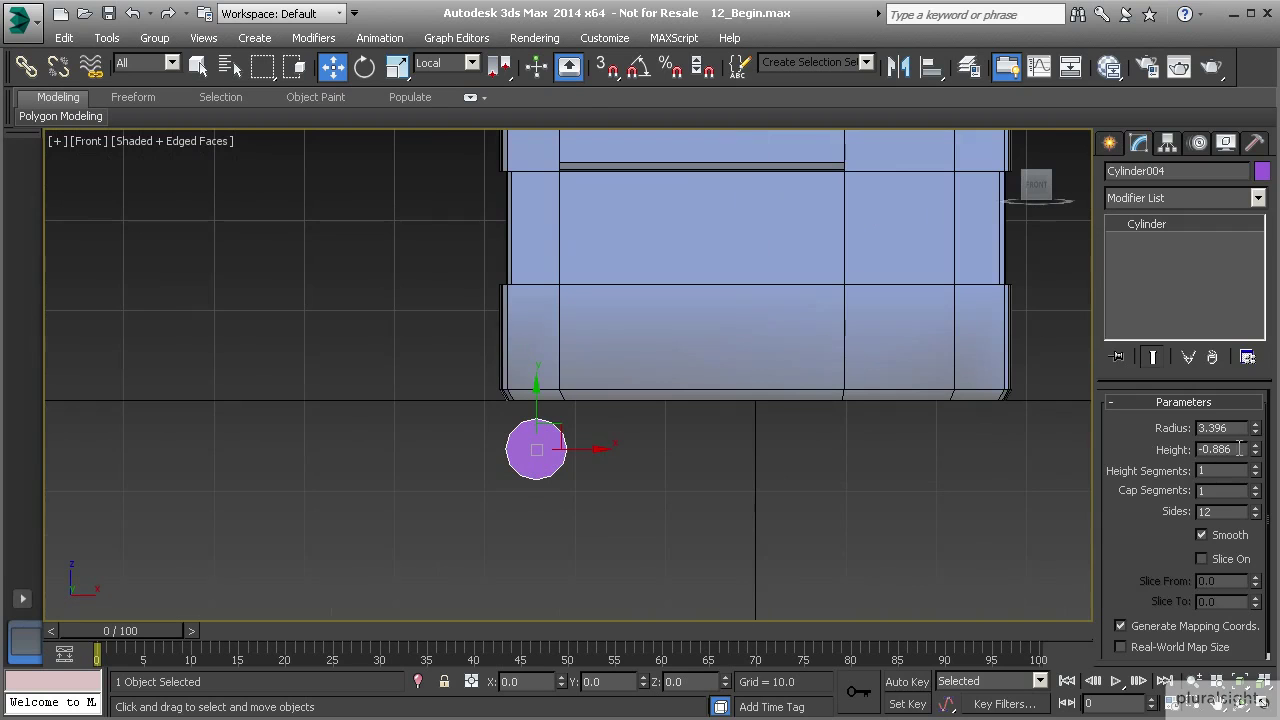
left_click_drag(1257, 436, 1246, 430)
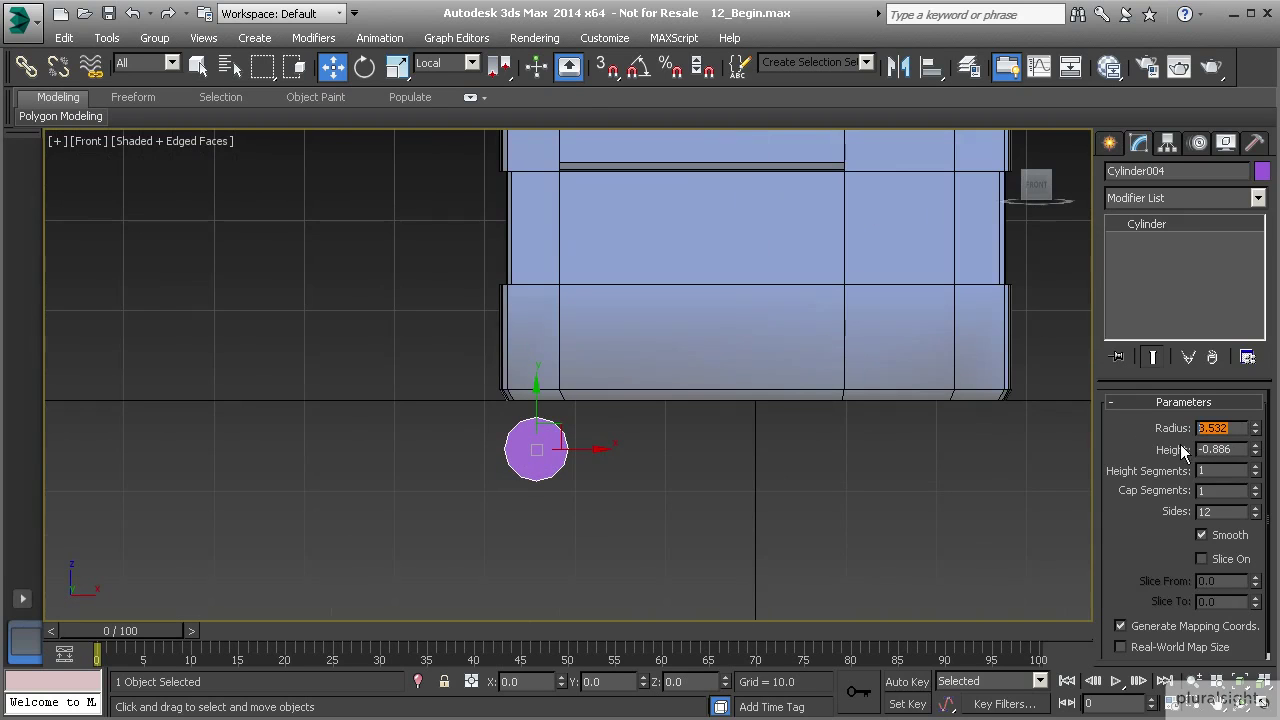
type("4.0")
key("Return")
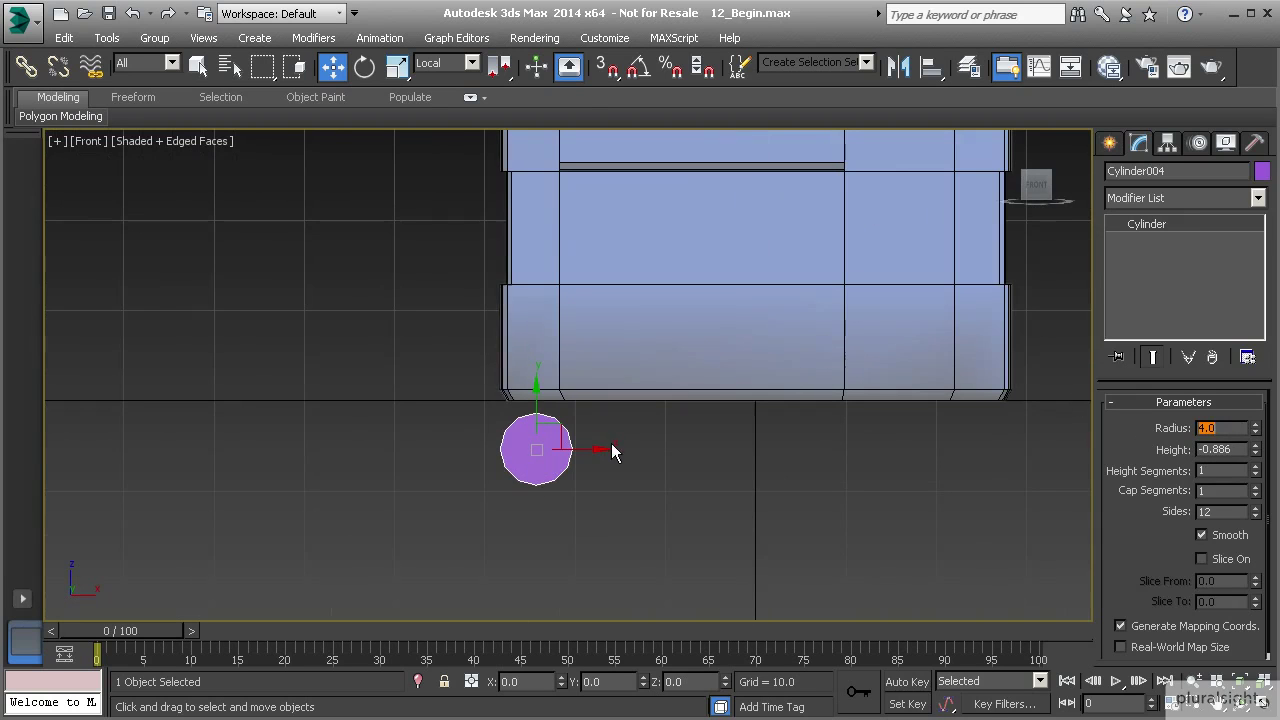
Convert the wheel cylinder to an Editable Poly
scroll(541, 499, "down", 3)
middle_click_drag(546, 426, 523, 438)
scroll(522, 438, "up", 5)
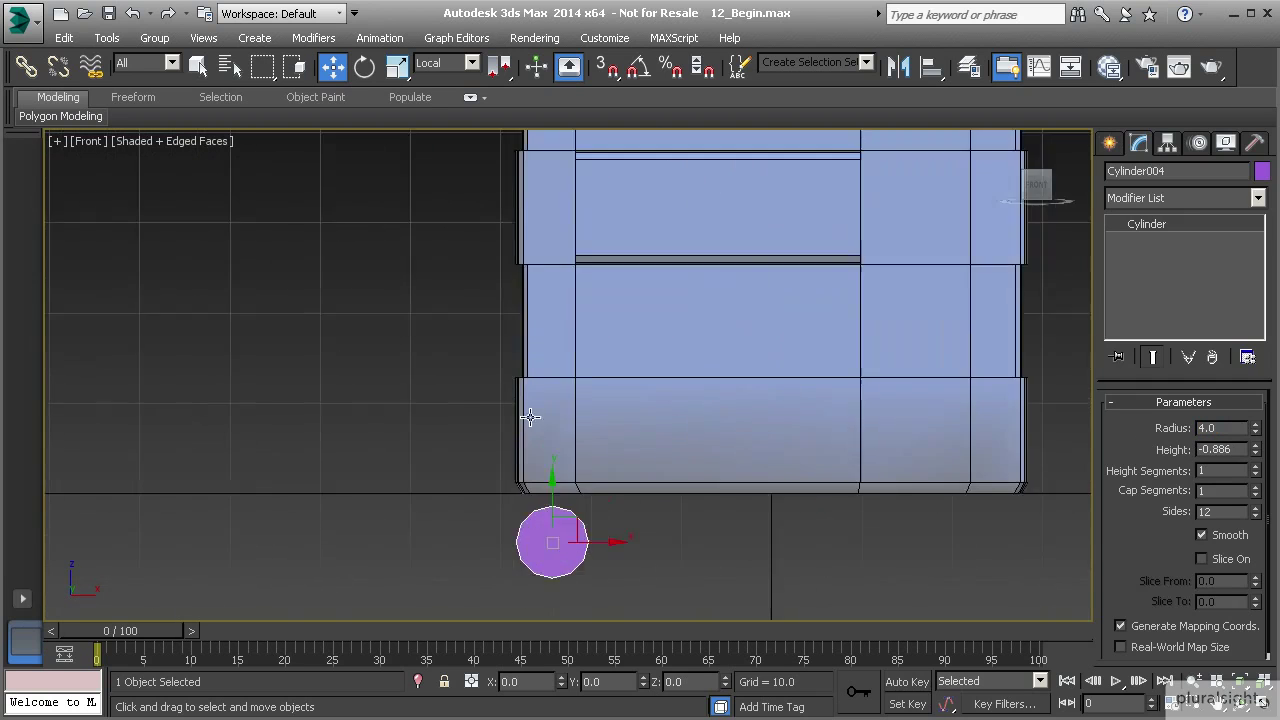
left_click_drag(534, 437, 538, 454)
right_click(517, 490)
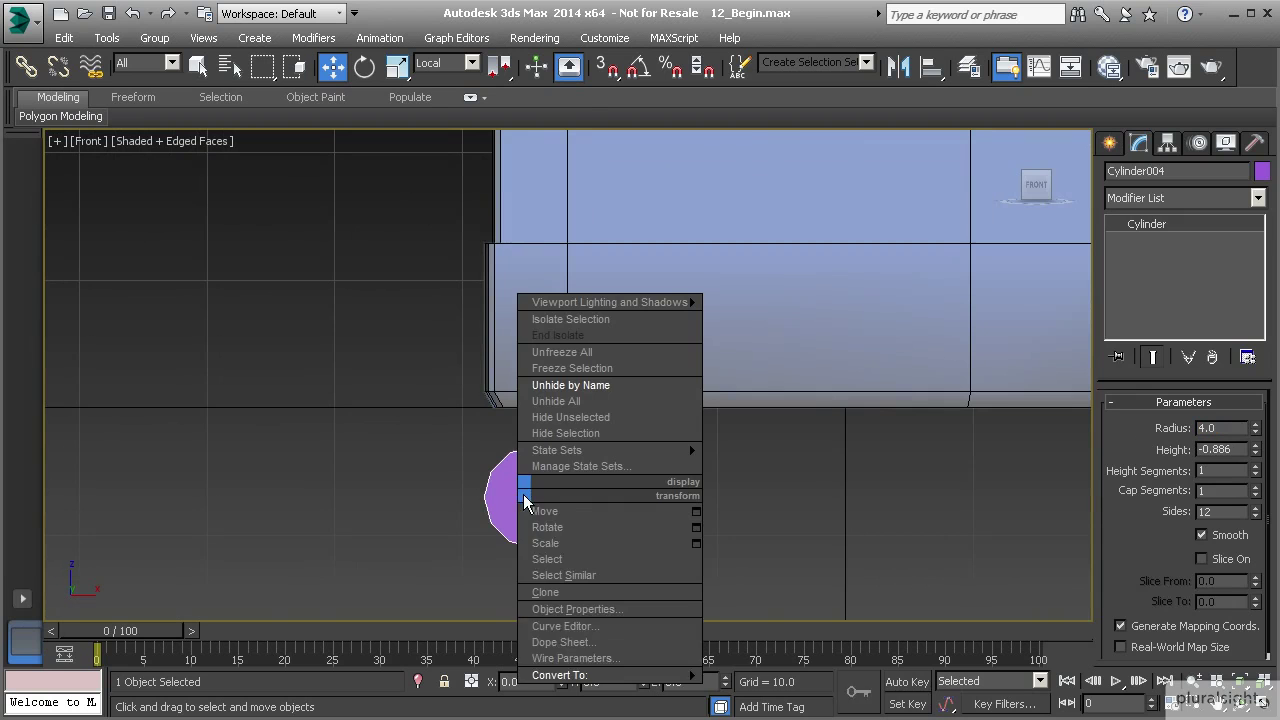
mouse_move(585, 675)
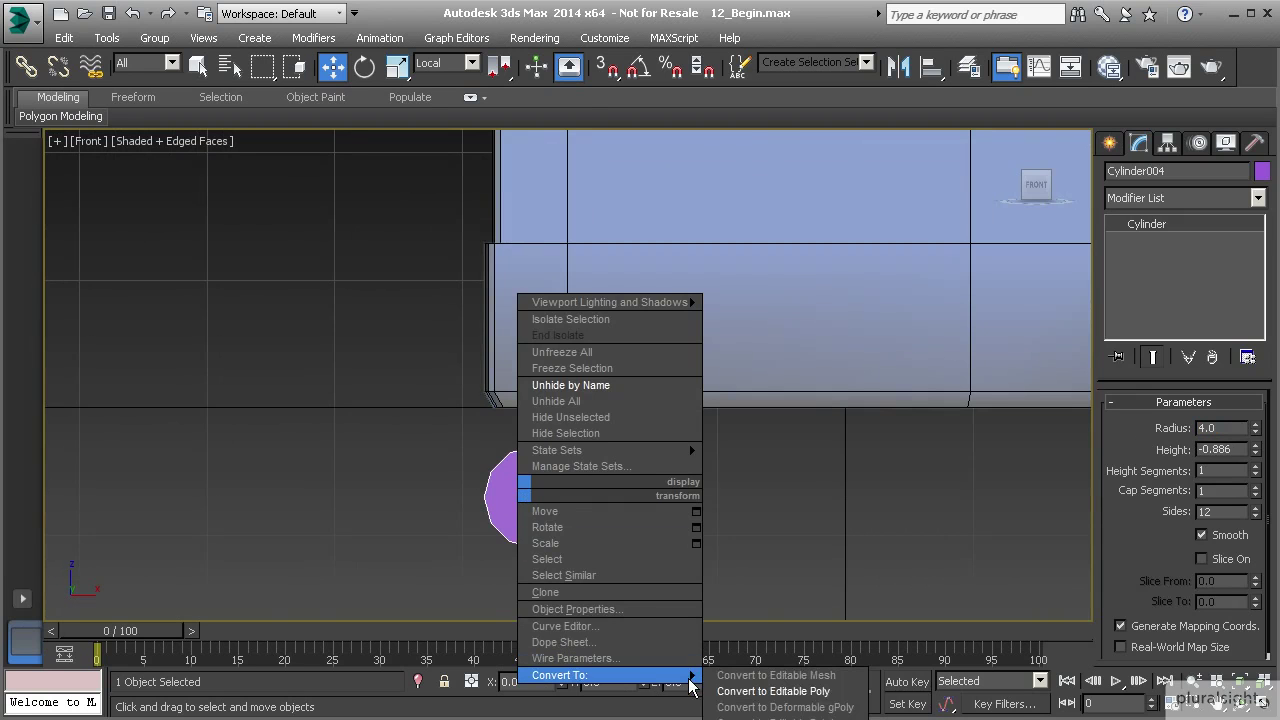
left_click(757, 689)
Move one end cap polygon of the wheel cylinder outward along its axis to thicken the wheel
key("p")
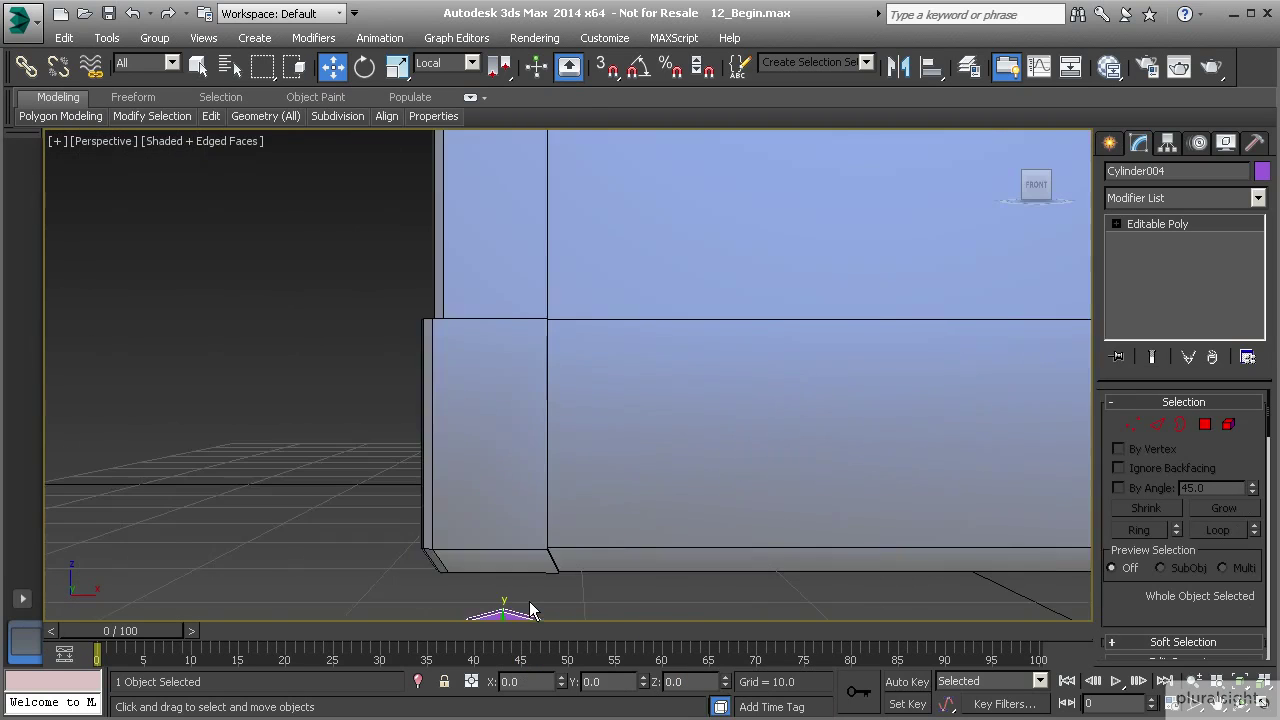
scroll(531, 606, "down", 3)
middle_click_drag(486, 580, 551, 600, "alt")
middle_click_drag(551, 600, 654, 508)
scroll(654, 508, "up", 3)
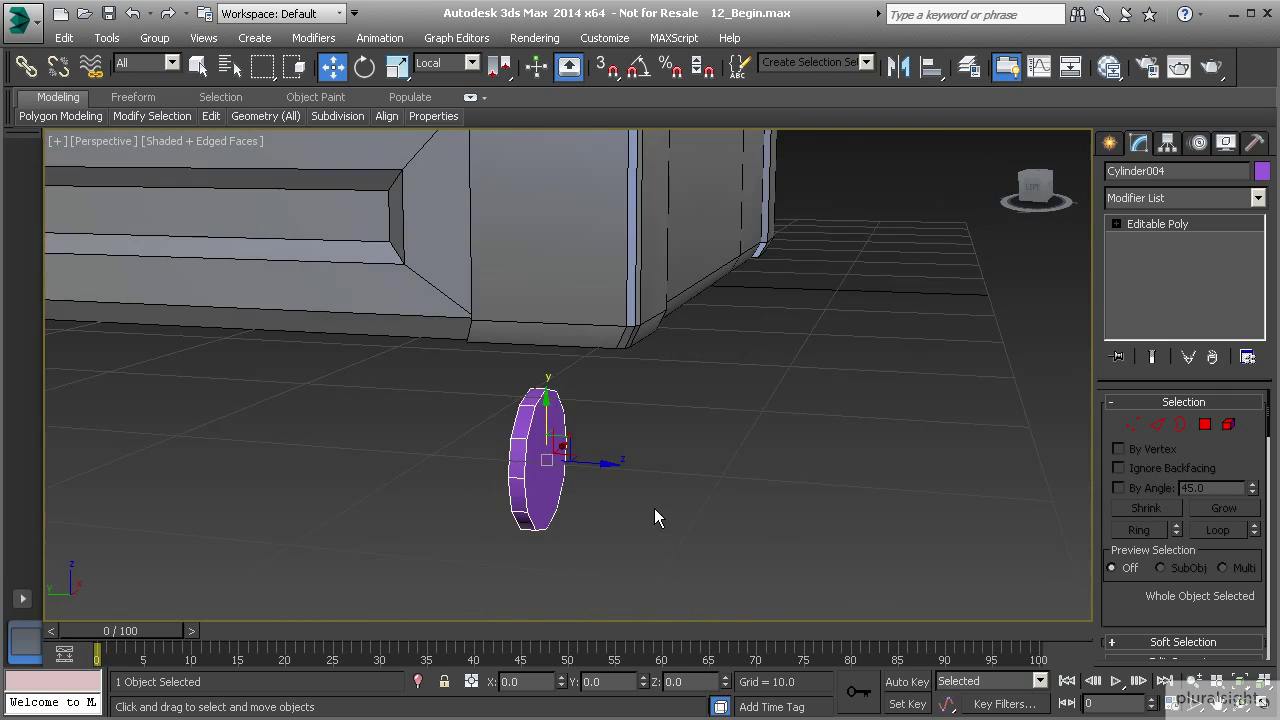
middle_click_drag(571, 457, 507, 460, "alt")
left_click(1206, 425)
left_click(558, 457)
left_click_drag(507, 460, 531, 458)
middle_click_drag(531, 458, 630, 500, "alt")
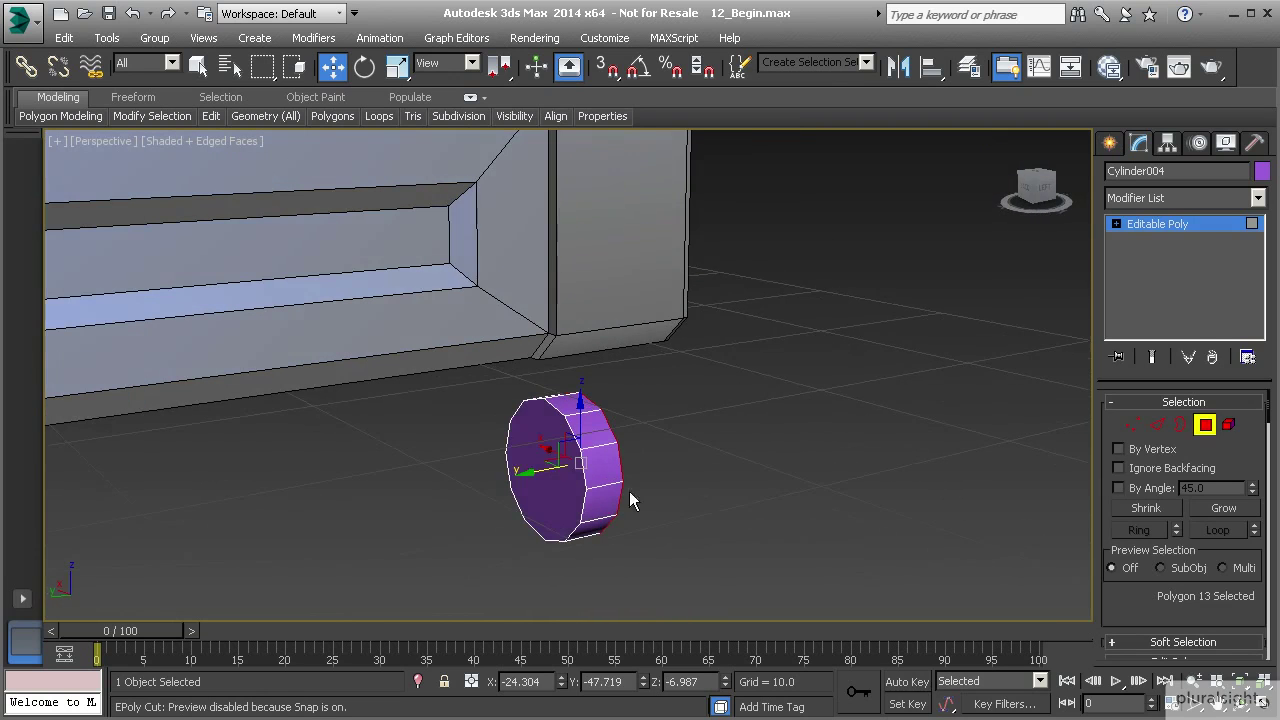
Select both end cap polygons of the wheel cylinder and inset them by 1.0 as a group
left_click(539, 487, "ctrl")
middle_click_drag(539, 487, 492, 477, "alt")
scroll(574, 491, "up", 5)
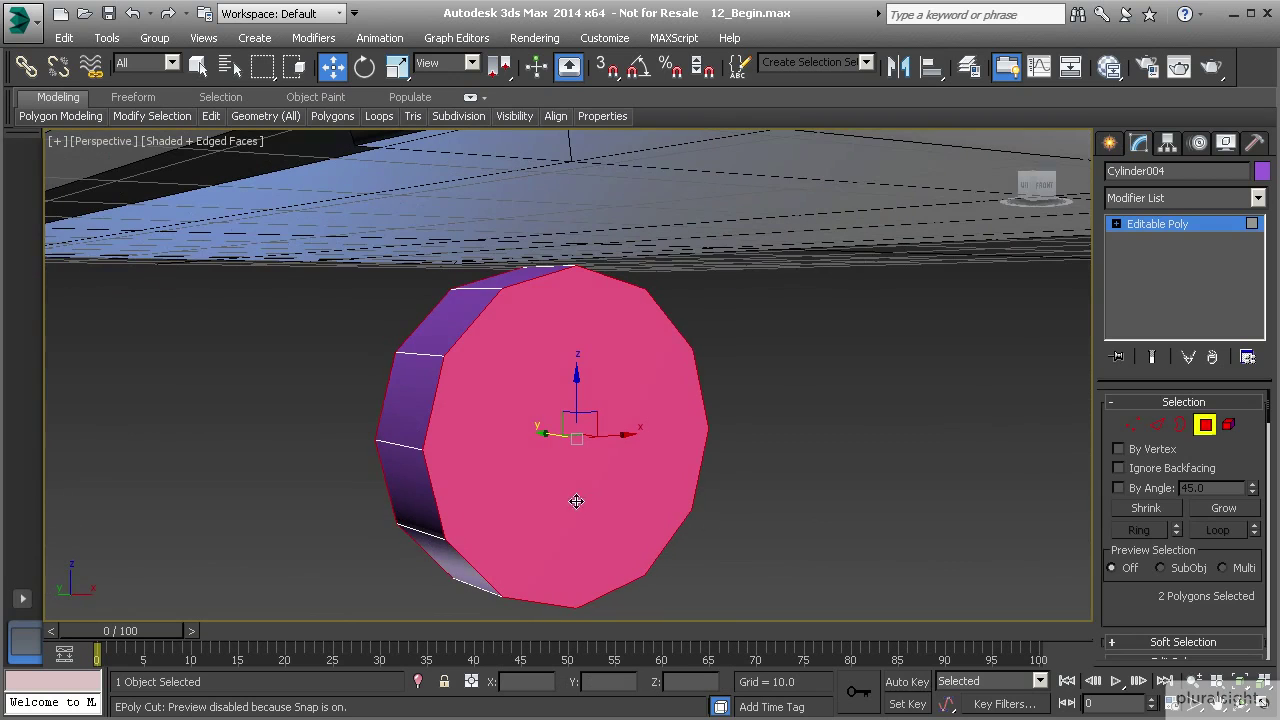
scroll(1126, 585, "down", 5)
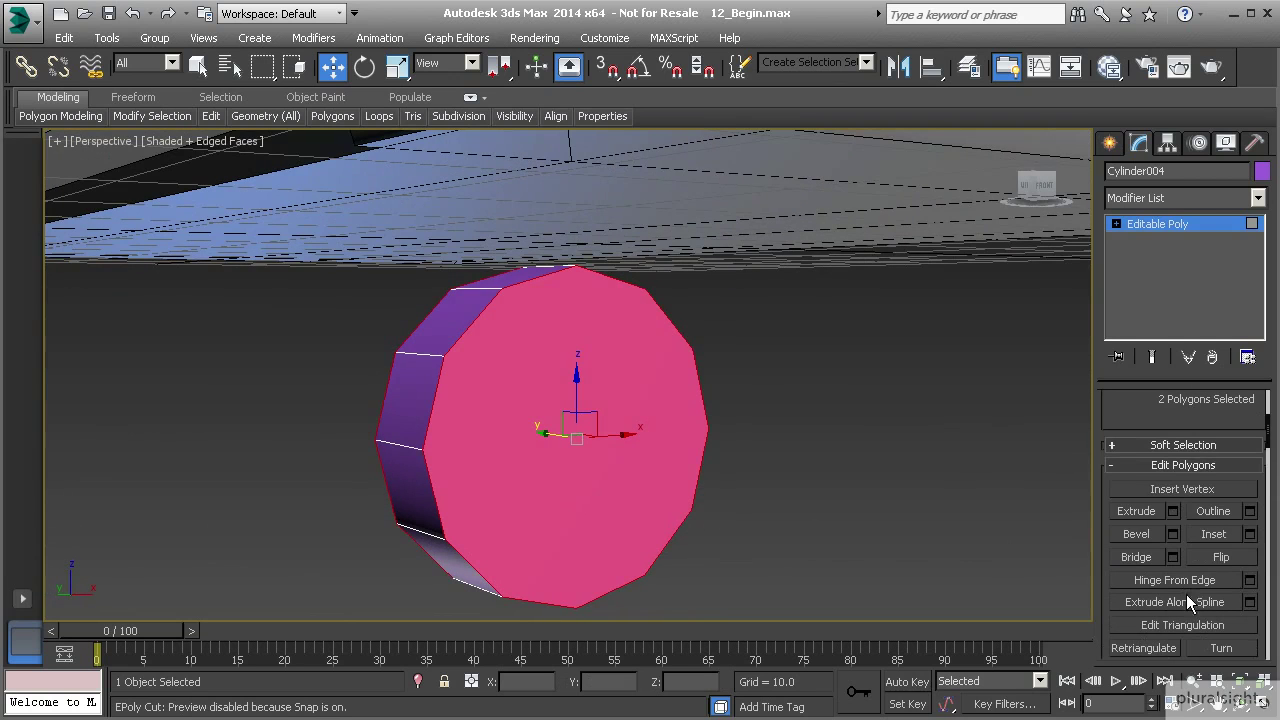
left_click(1249, 534)
mouse_move(530, 421)
middle_mouse_down("alt")
mouse_move(566, 434)
mouse_move(508, 418)
middle_mouse_up("alt")
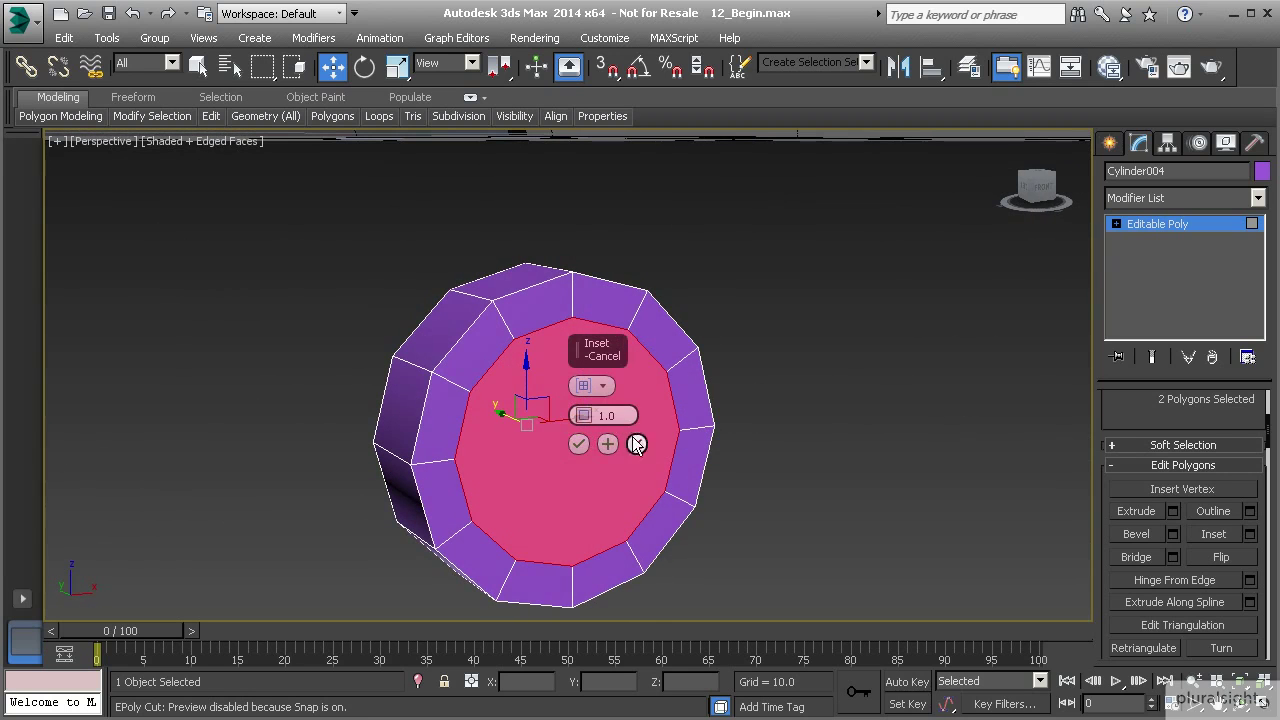
left_click(580, 445)
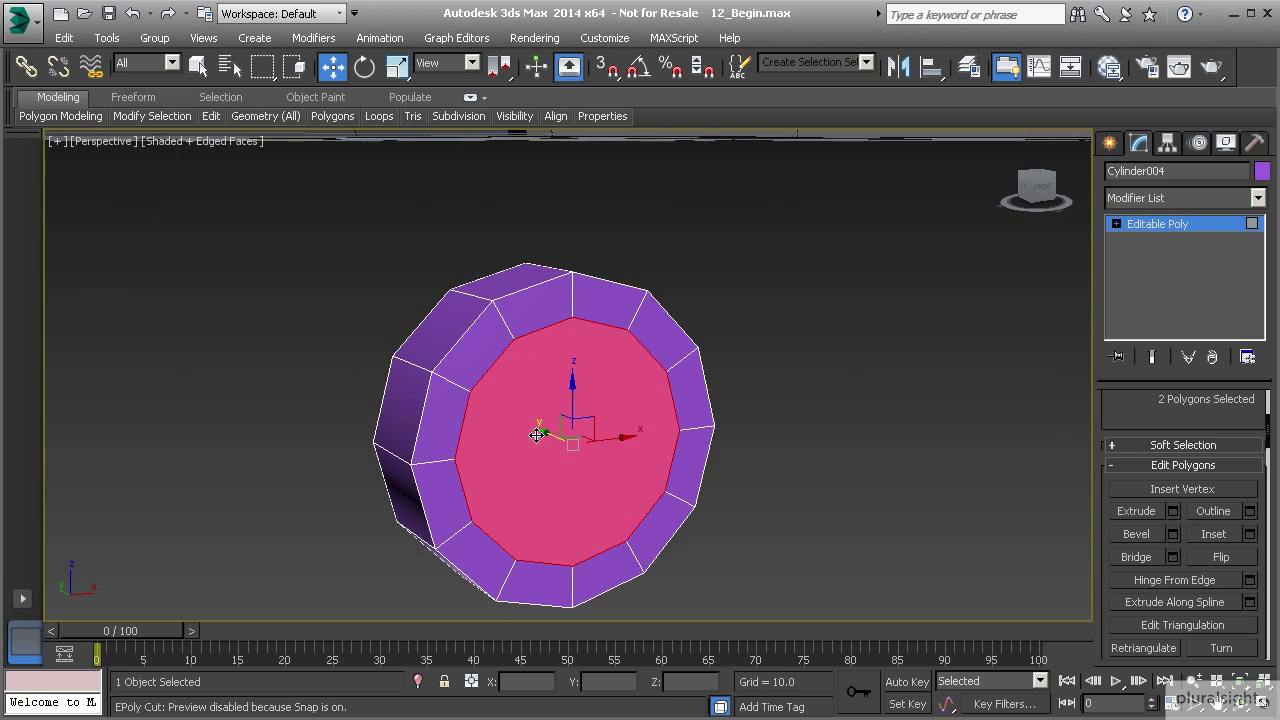
mouse_move(580, 445)
middle_mouse_down("alt")
mouse_move(676, 443)
mouse_move(637, 363)
mouse_move(575, 434)
middle_mouse_up("alt")
Convert the inset cap selection to vertices and scale them outward along the wheel's Y axis in the View coordinate system
left_click(603, 440)
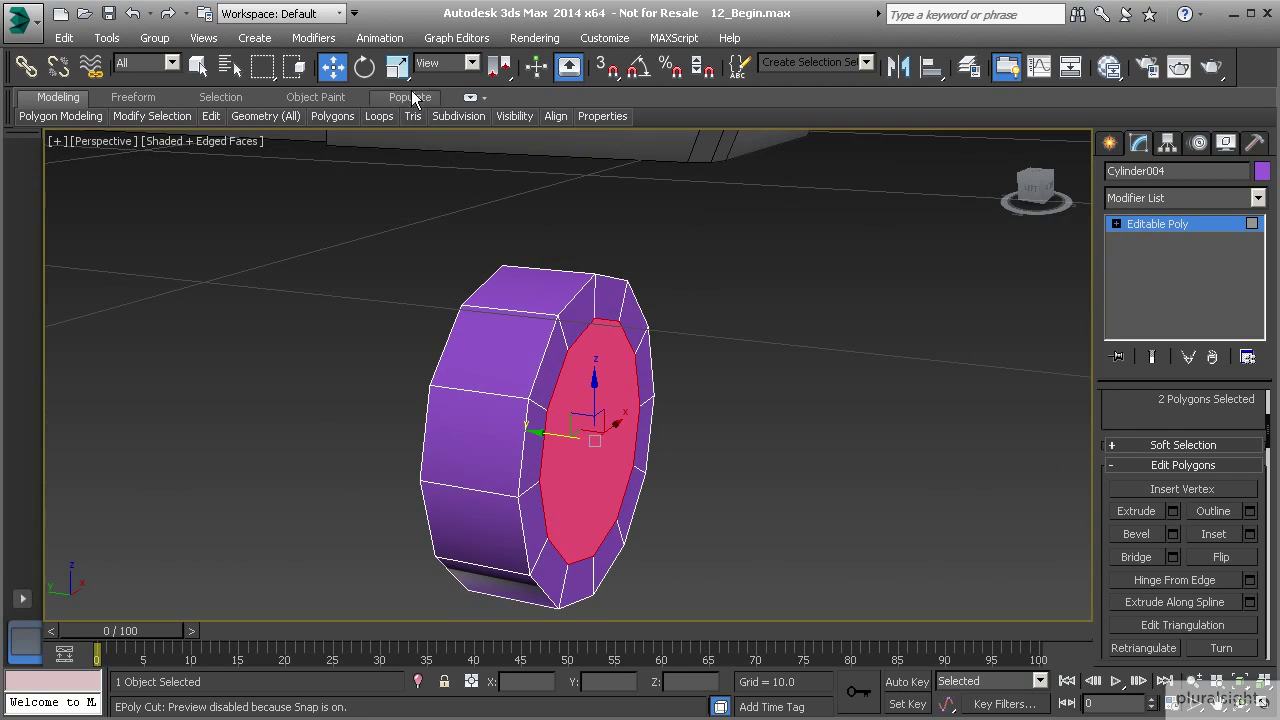
scroll(1120, 414, "up", 5)
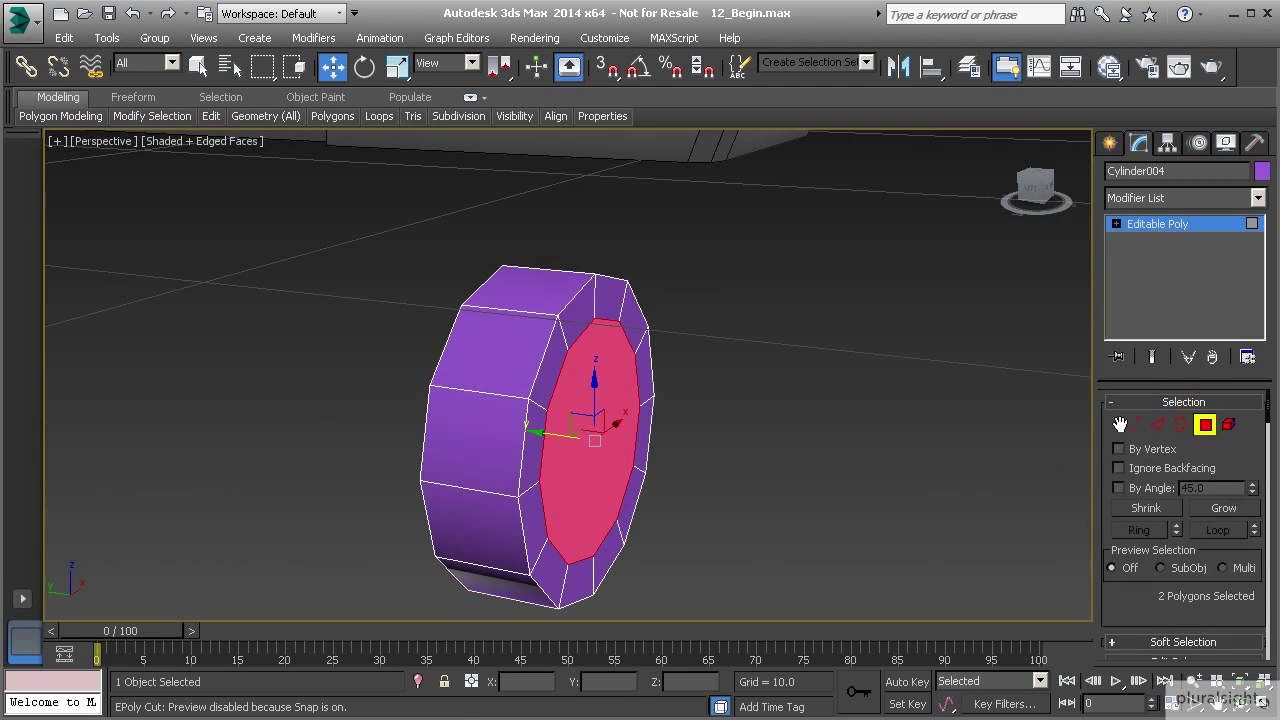
left_click(1133, 425, "ctrl")
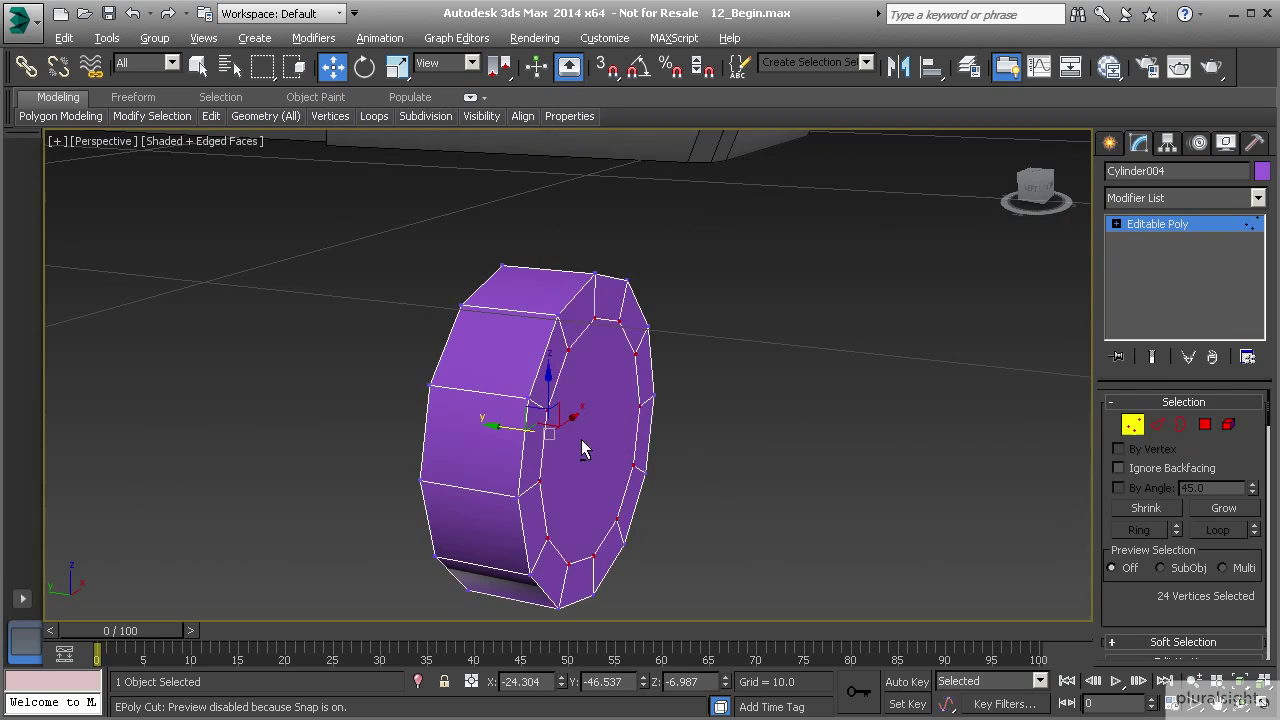
middle_click_drag(660, 470, 545, 415, "alt")
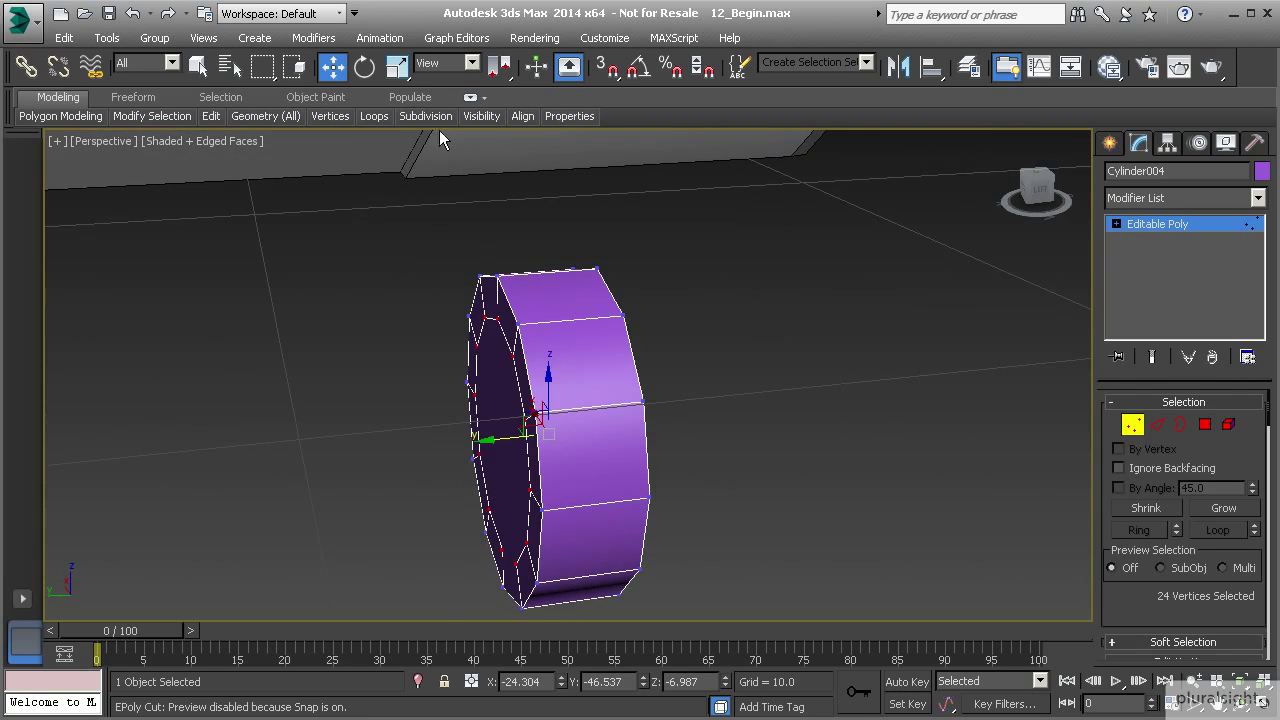
left_click(396, 66)
left_click_drag(479, 443, 456, 450)
middle_click_drag(456, 450, 610, 440, "alt")
left_click(472, 62)
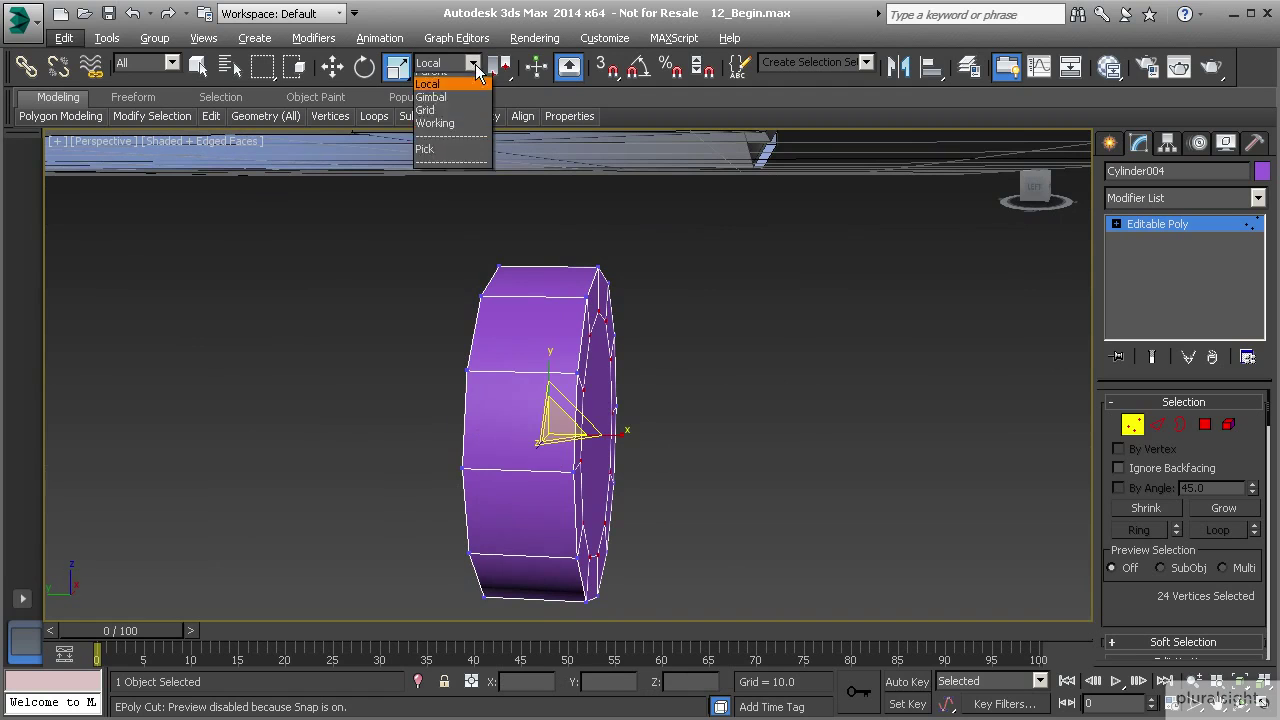
left_click(450, 77)
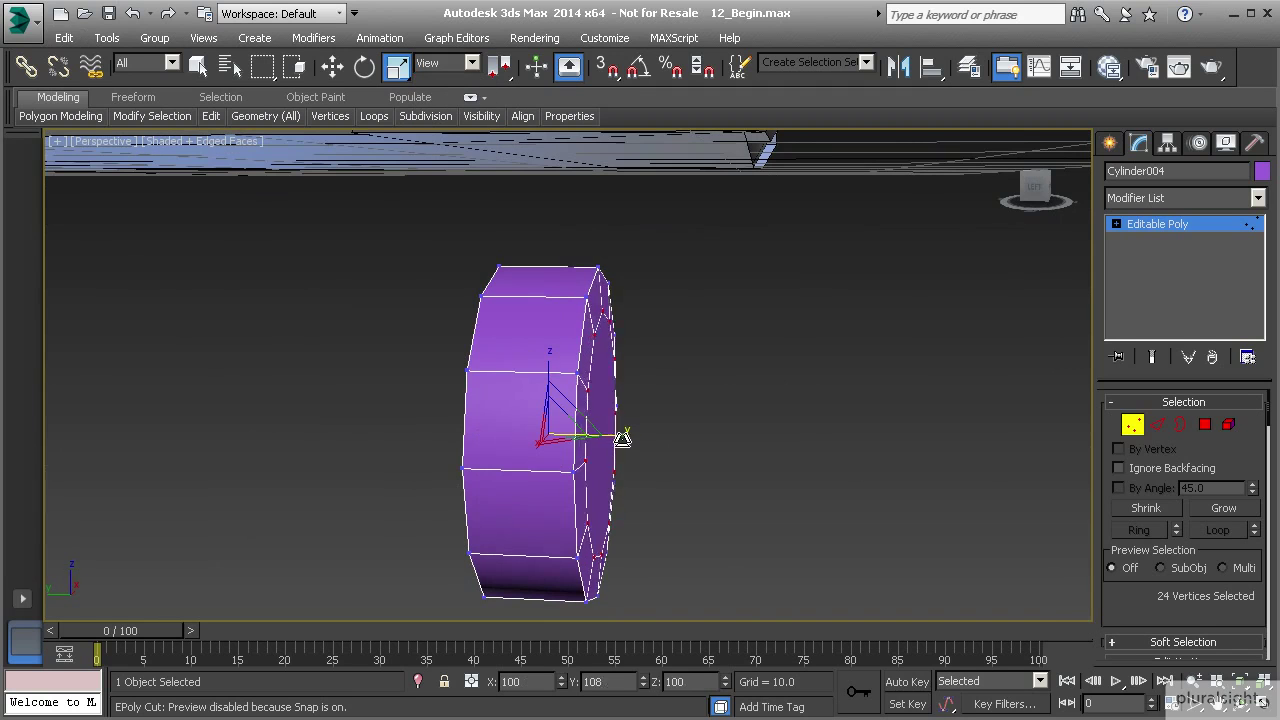
left_click_drag(622, 438, 648, 437)
middle_click_drag(648, 437, 637, 471, "alt")
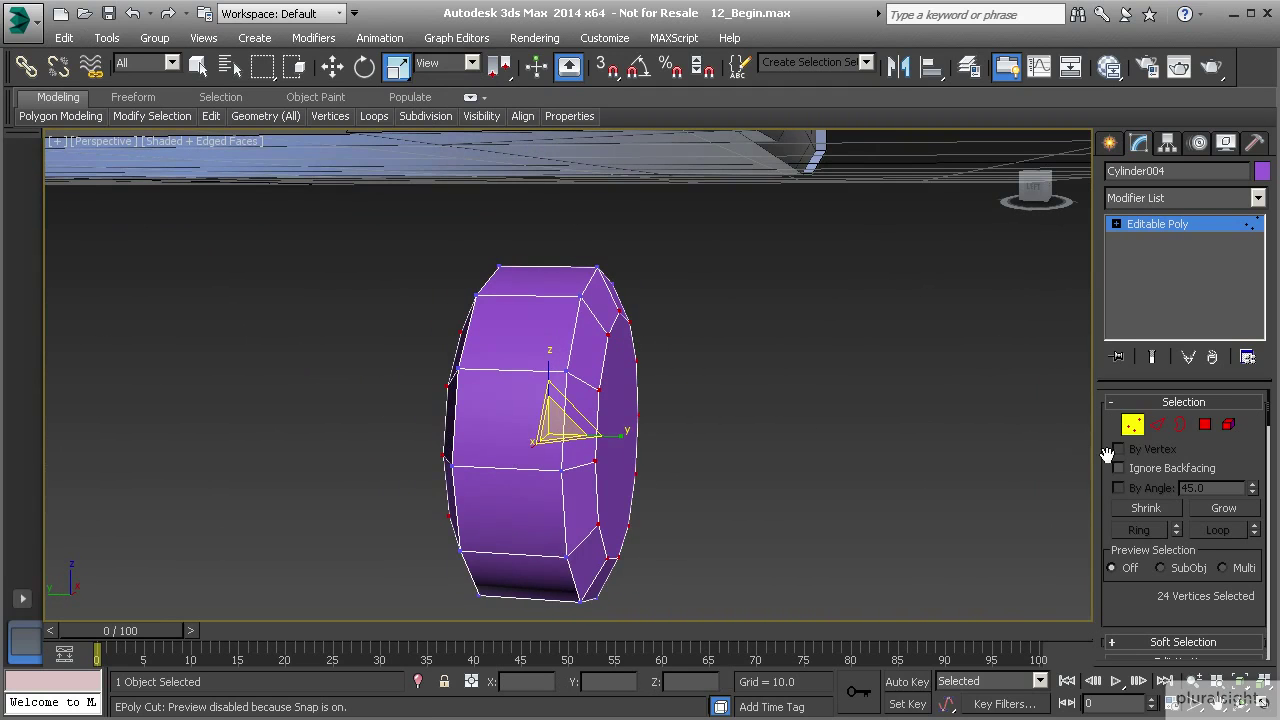
Chamfer the wheel's two outer rim edge loops by 0.208 with 2 segments, then leave edge editing and deselect the wheel
left_click(1157, 424)
double_click(574, 335)
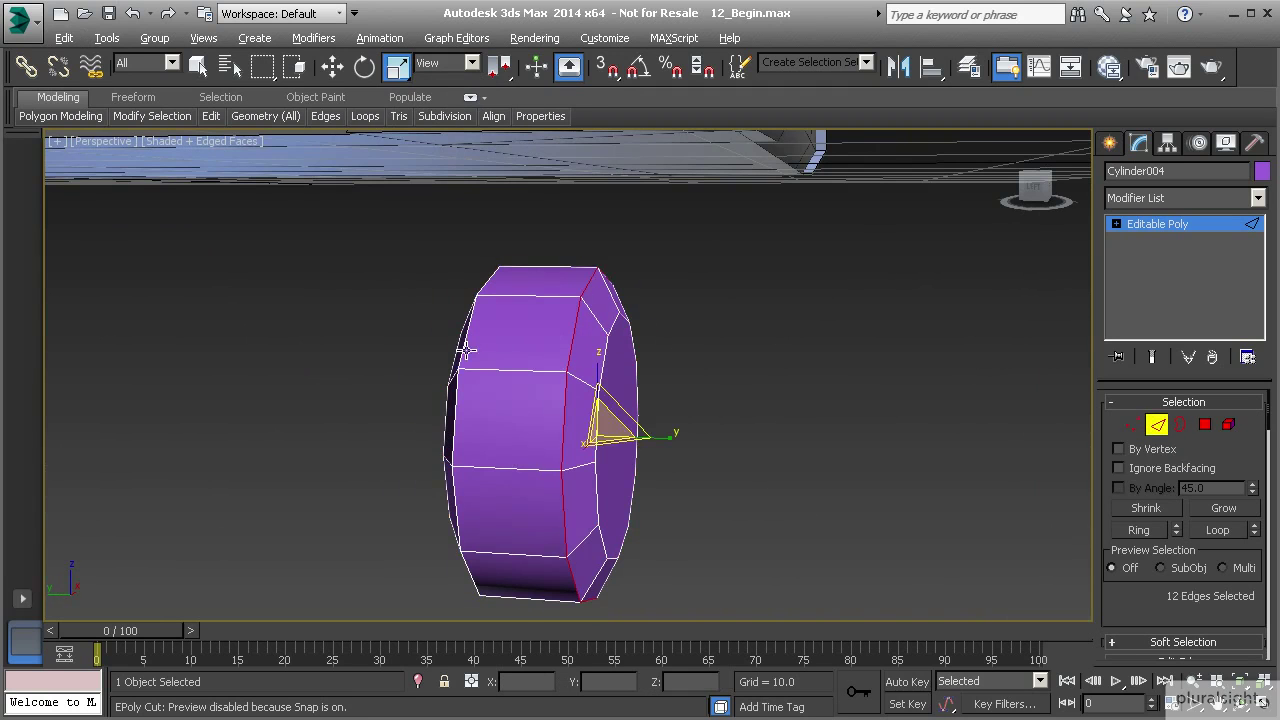
middle_click_drag(466, 350, 534, 361, "alt")
double_click(536, 358, "ctrl")
scroll(1146, 548, "down", 5)
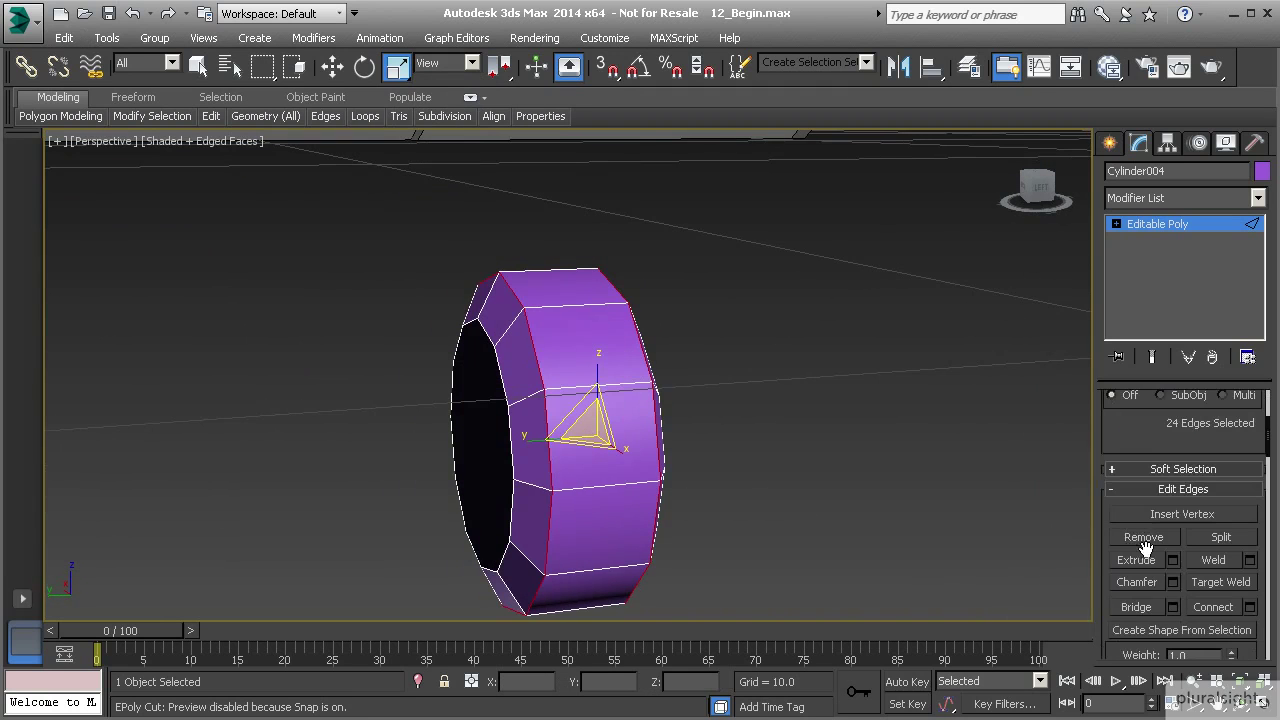
left_click(1172, 583)
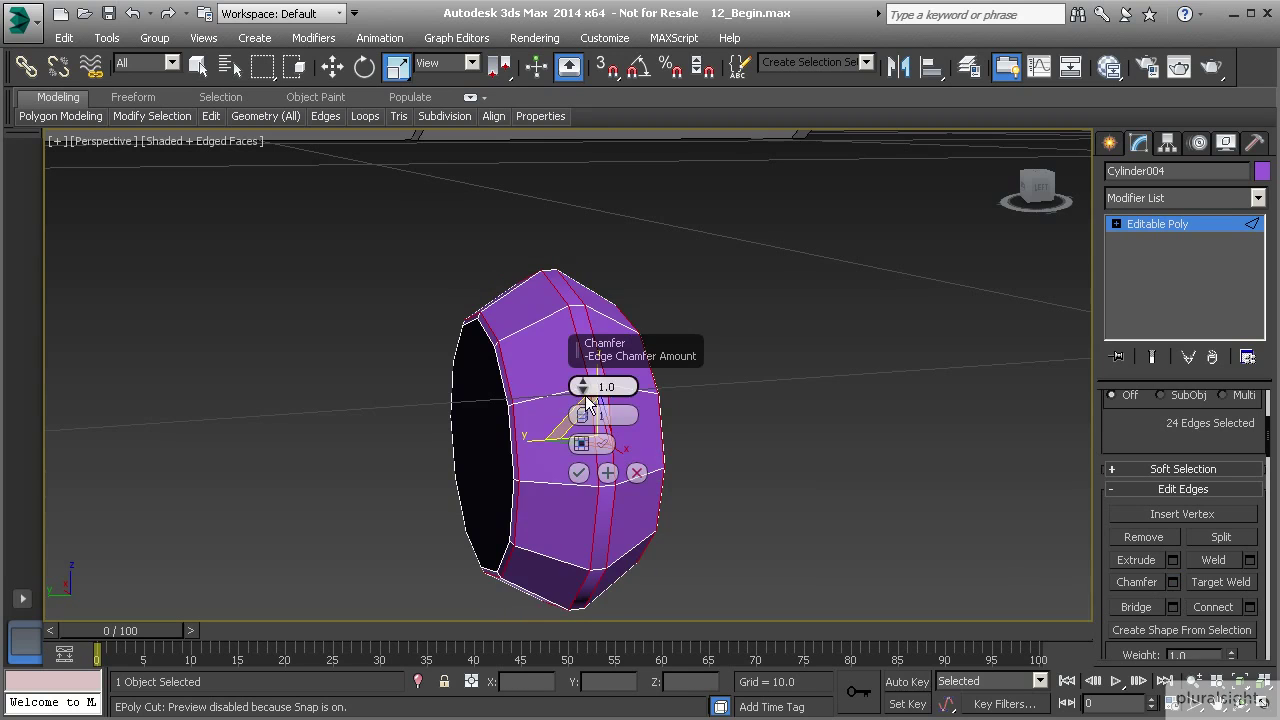
left_click_drag(584, 391, 582, 414)
middle_click_drag(582, 416, 426, 397, "alt")
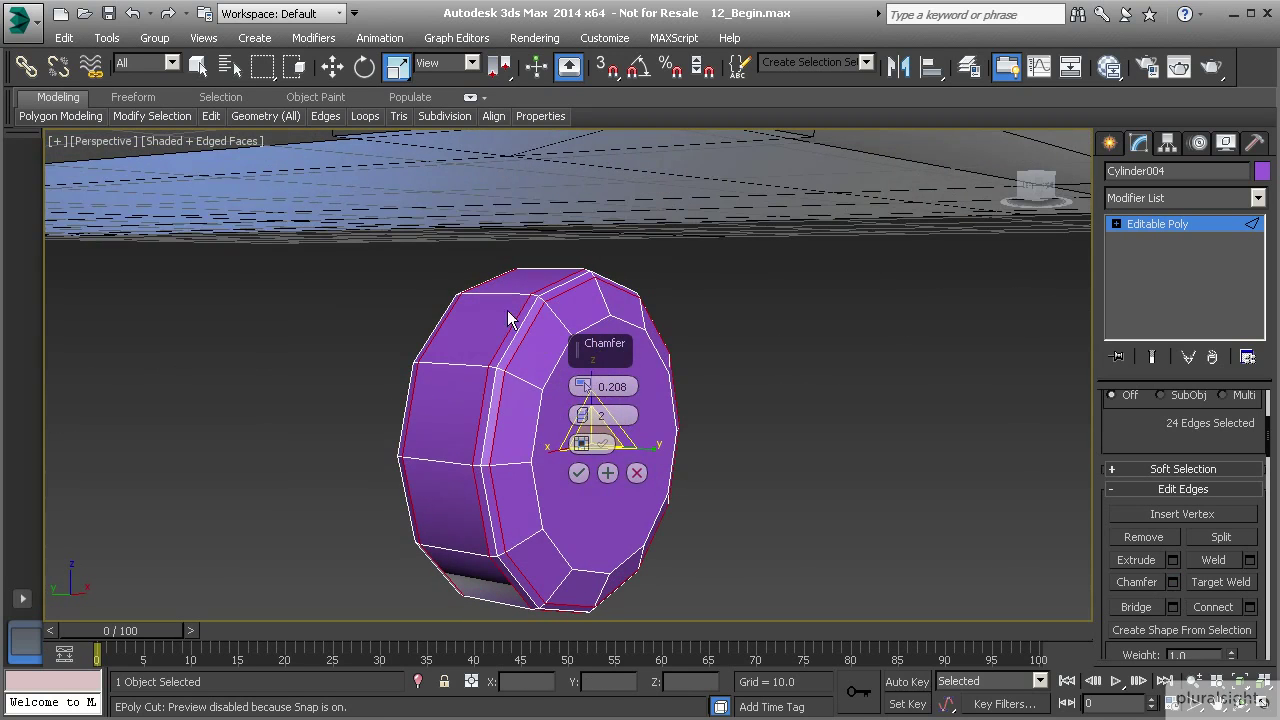
left_click(578, 473)
left_click(1186, 223)
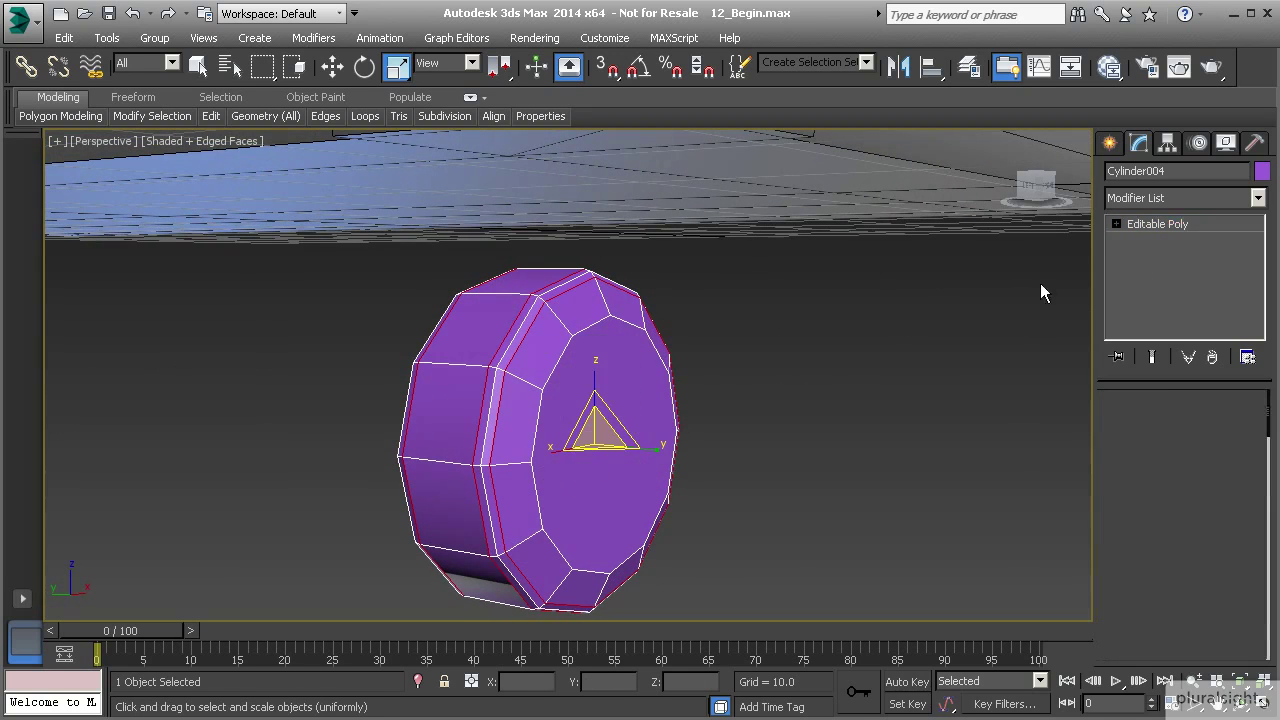
left_click(1040, 291)
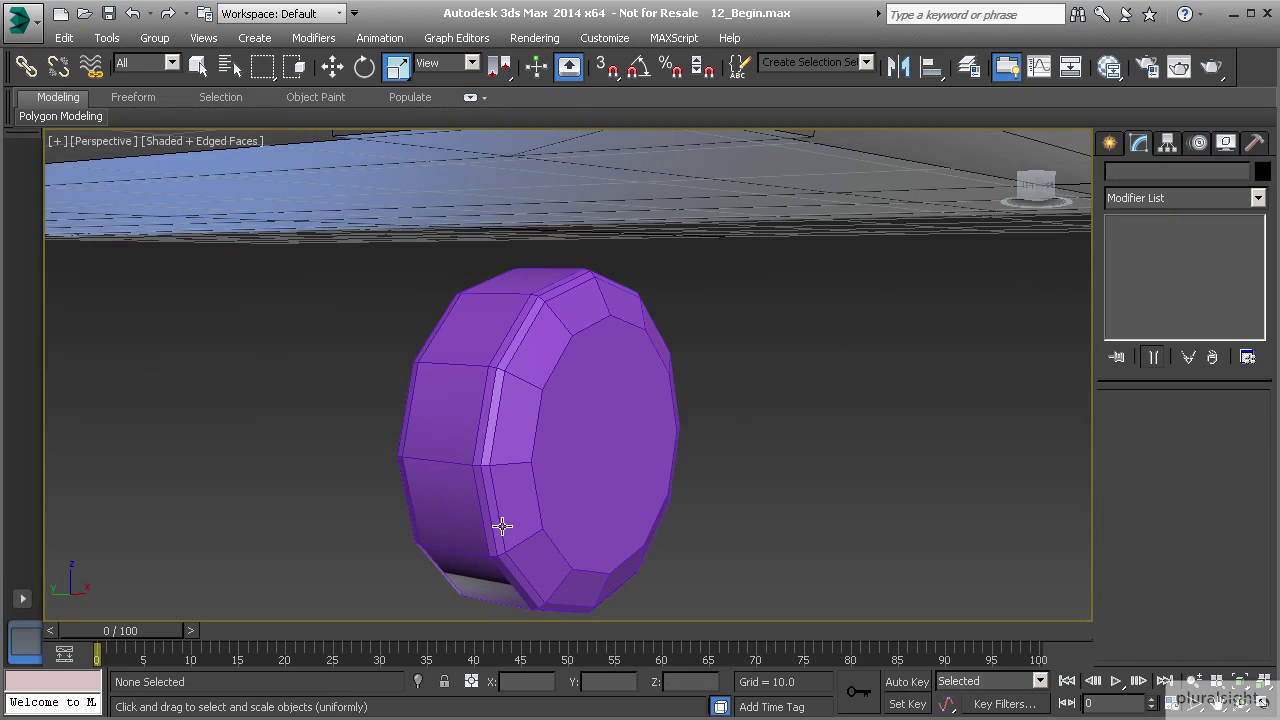
Select the flat cap polygons on both sides of the wheel and inset them by 0.8
middle_click_drag(518, 405, 372, 350, "alt")
left_click(663, 372)
key("z")
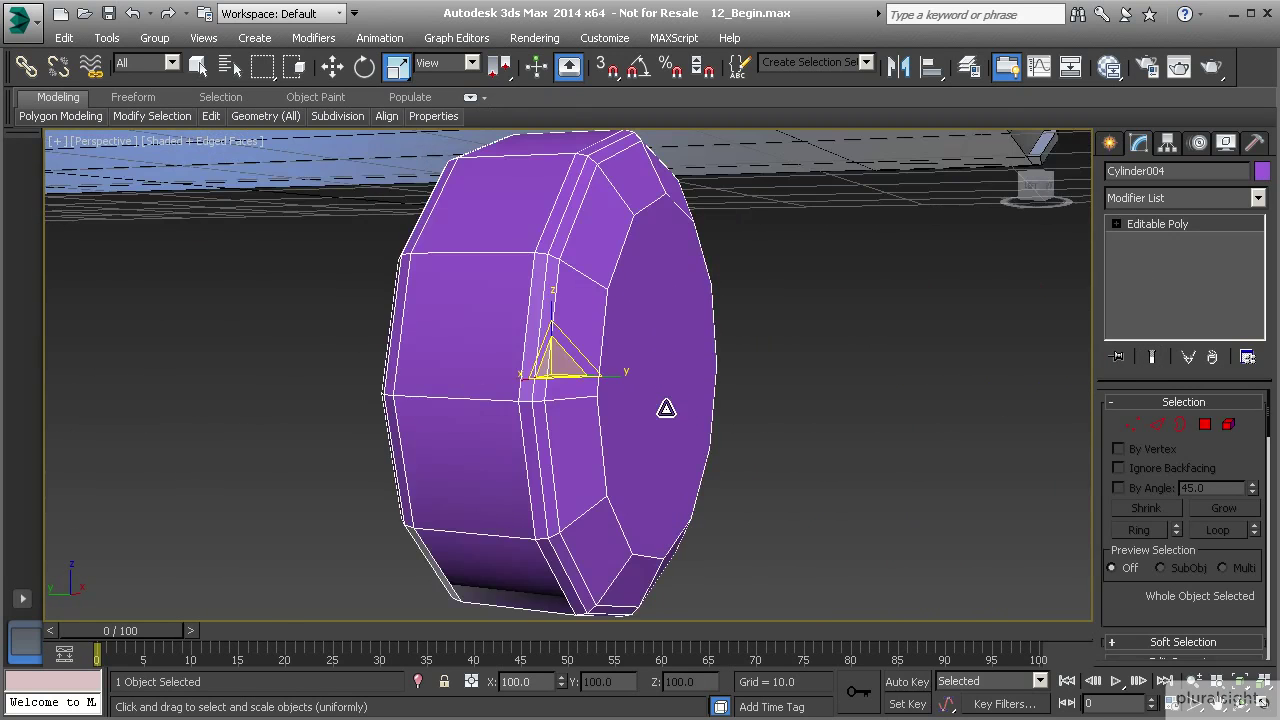
middle_click_drag(666, 409, 583, 434, "alt")
left_click(1205, 424)
left_click(605, 385)
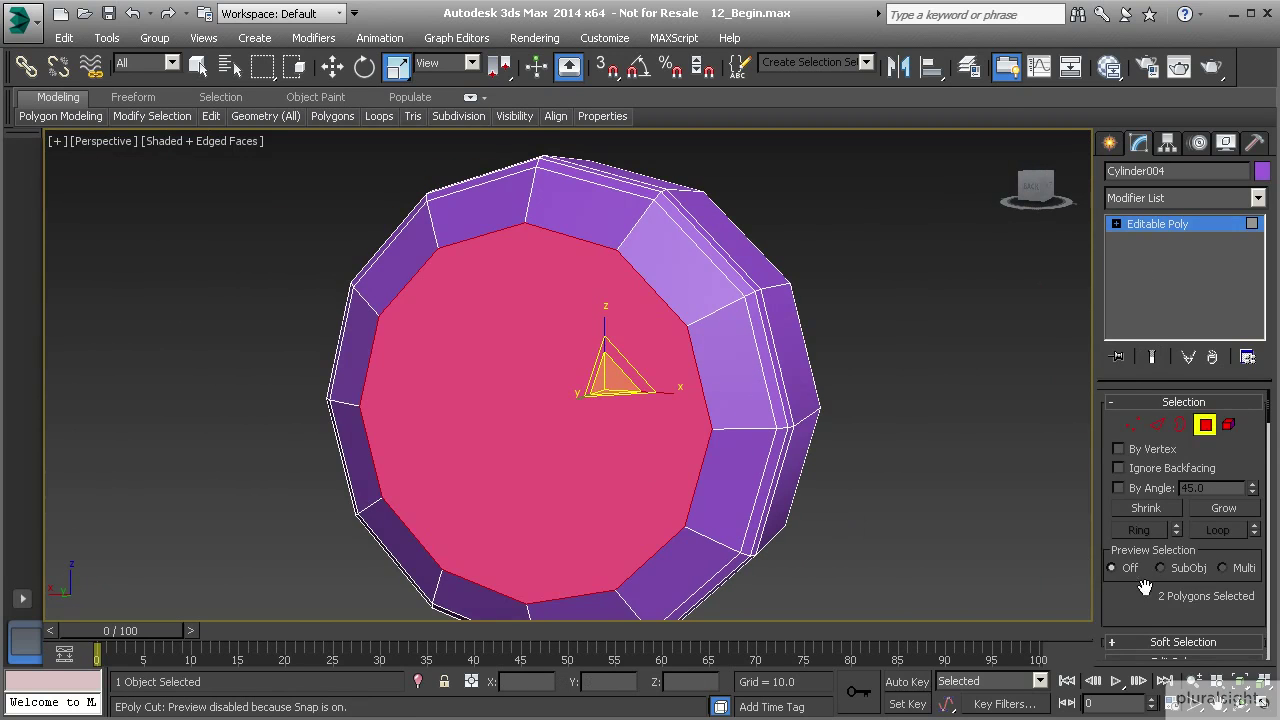
scroll(1163, 508, "down", 4)
left_click(1250, 505)
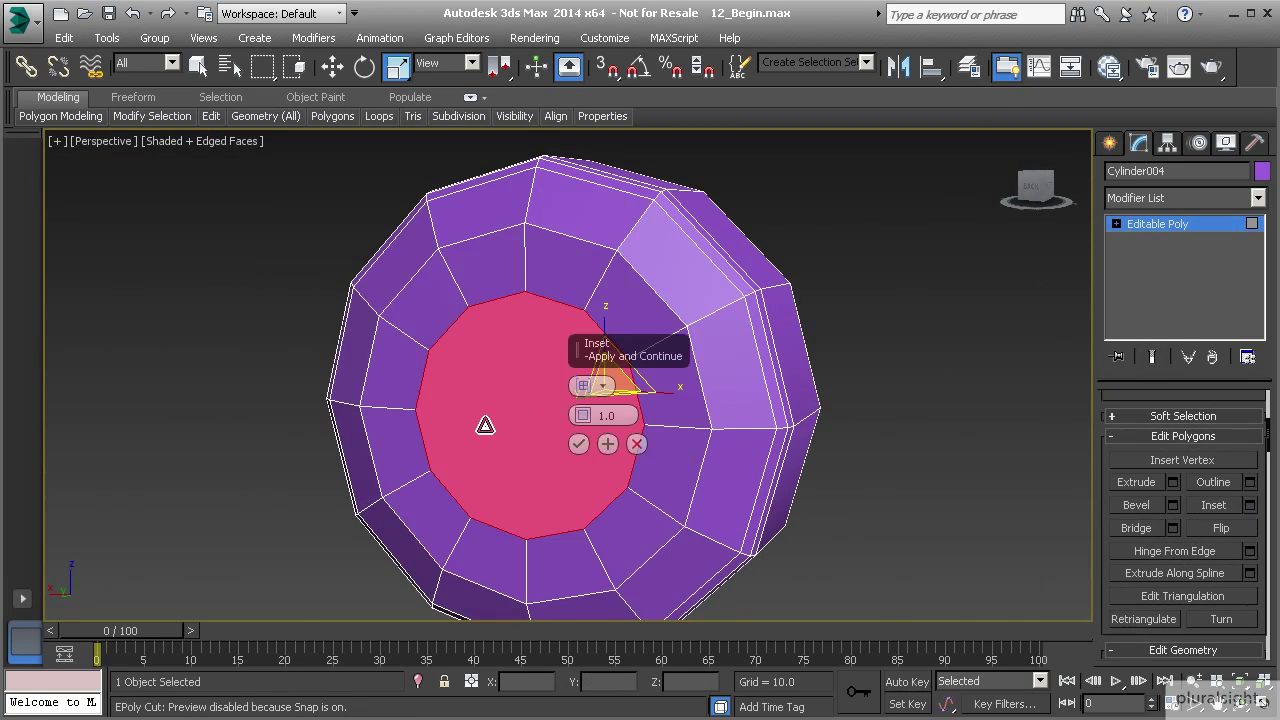
middle_click_drag(483, 423, 560, 300, "alt")
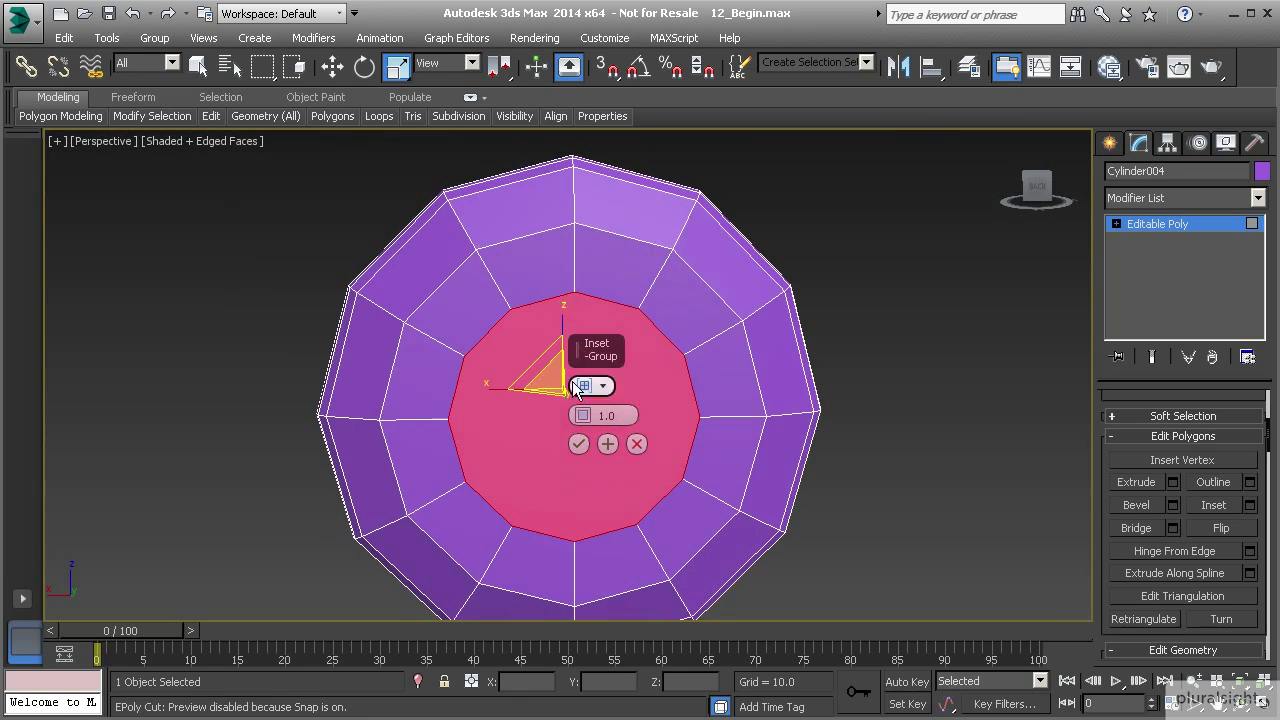
left_click_drag(583, 414, 583, 413)
double_click(596, 415)
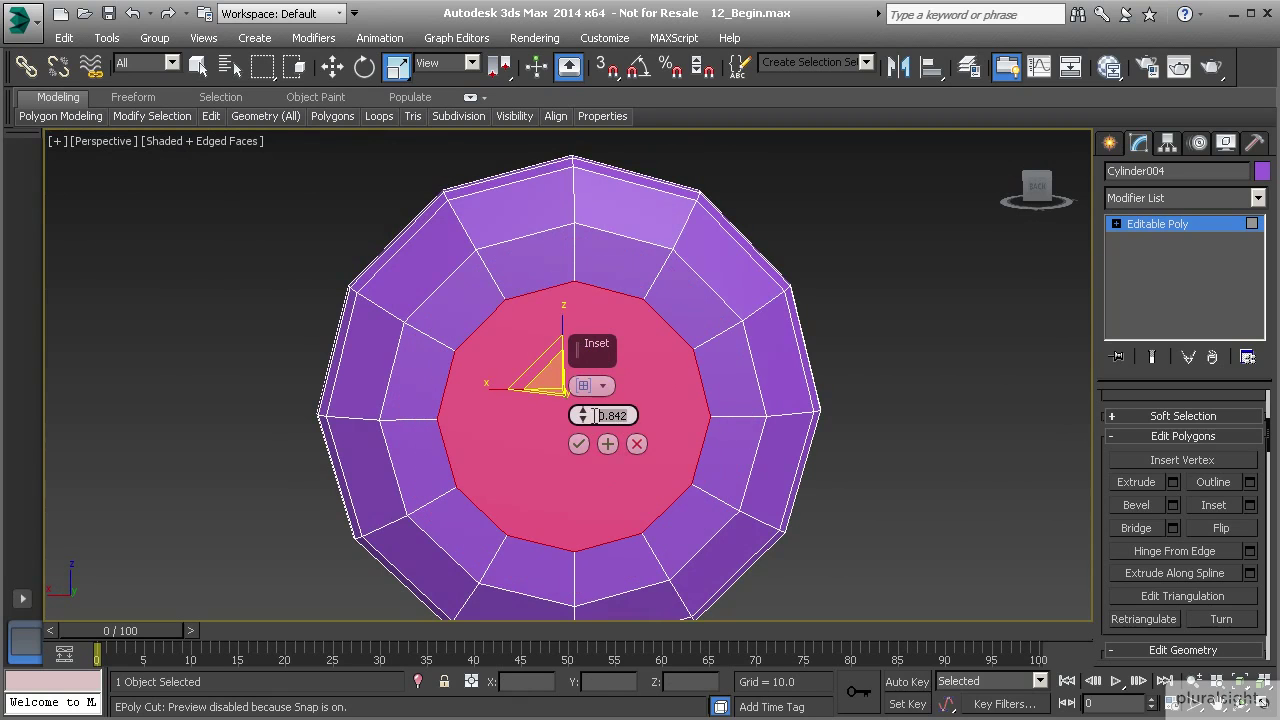
type(".8")
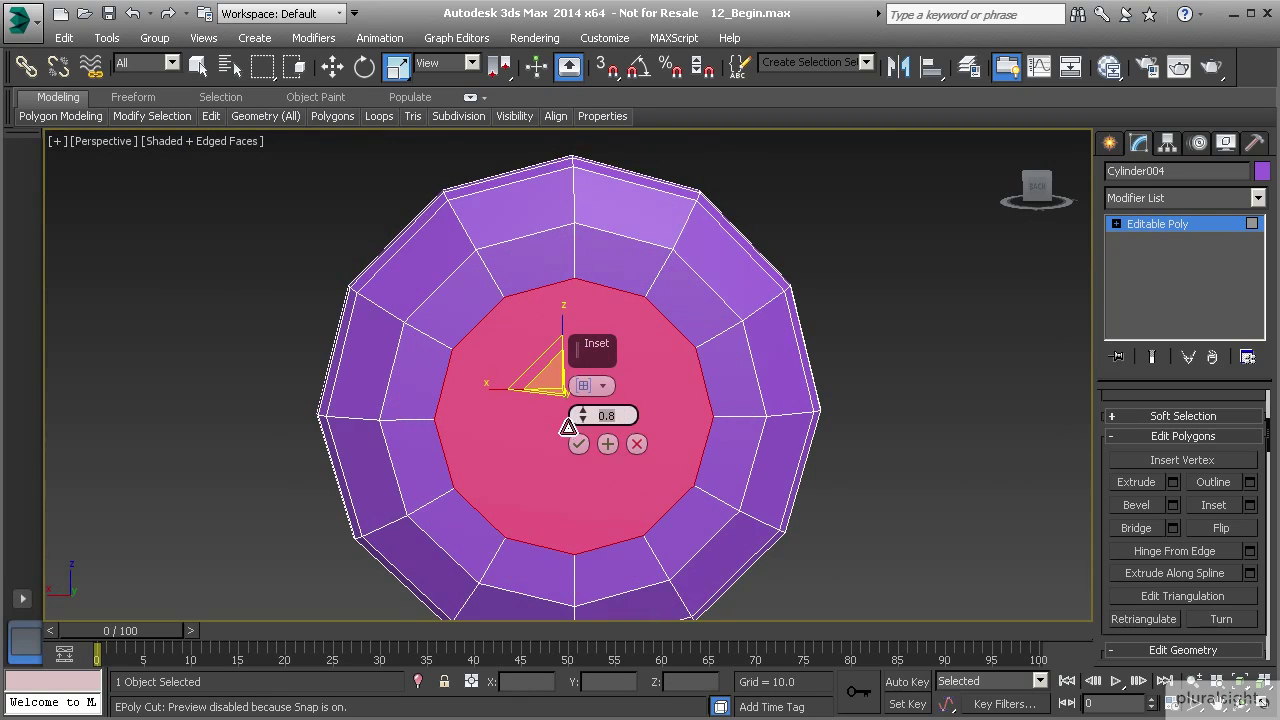
middle_click_drag(610, 446, 564, 444, "alt")
left_click(579, 444)
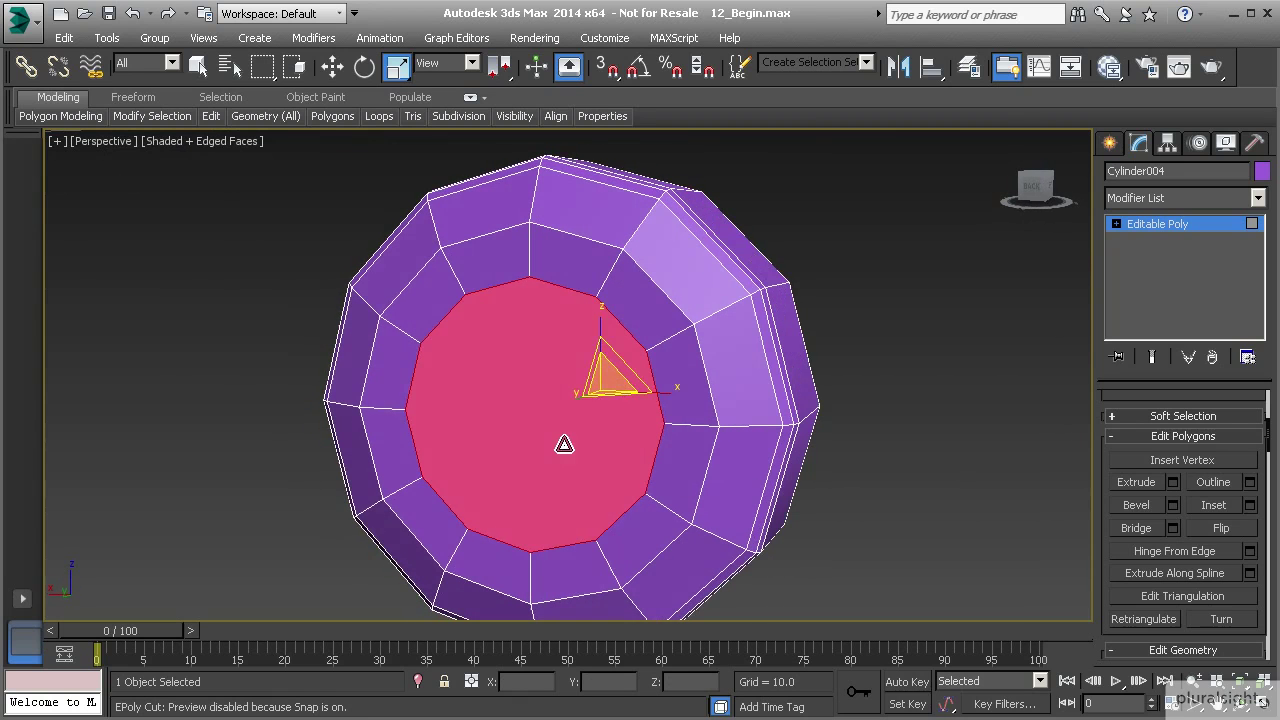
Delete the wheel's two inset cap polygons and bridge the open borders to form a through hole
key("Delete")
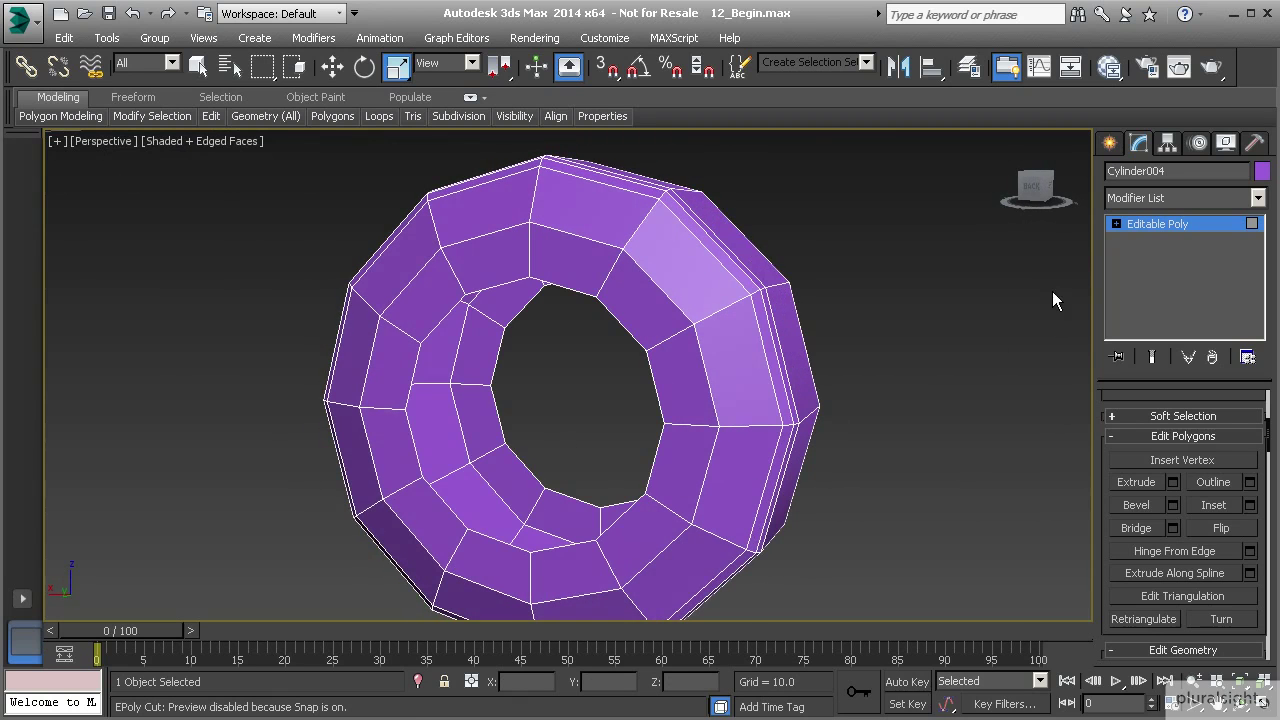
key("3")
left_click_drag(577, 431, 474, 555)
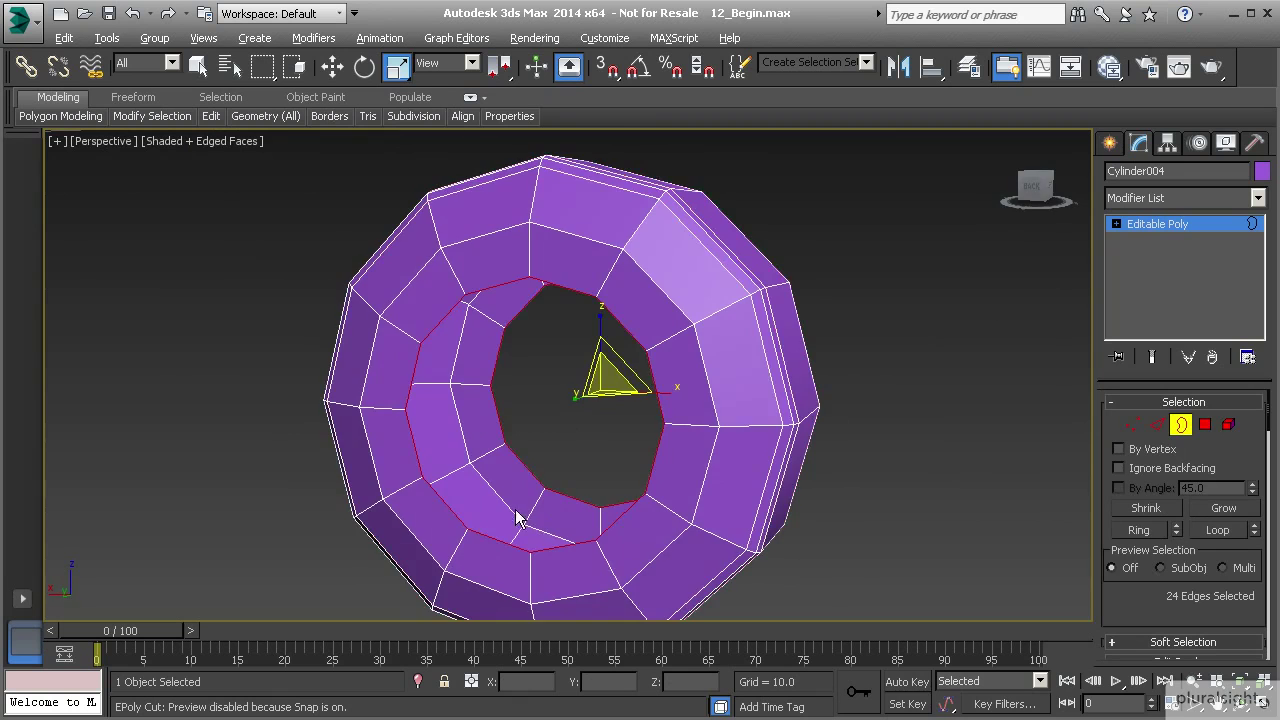
middle_click_drag(516, 516, 601, 412, "alt")
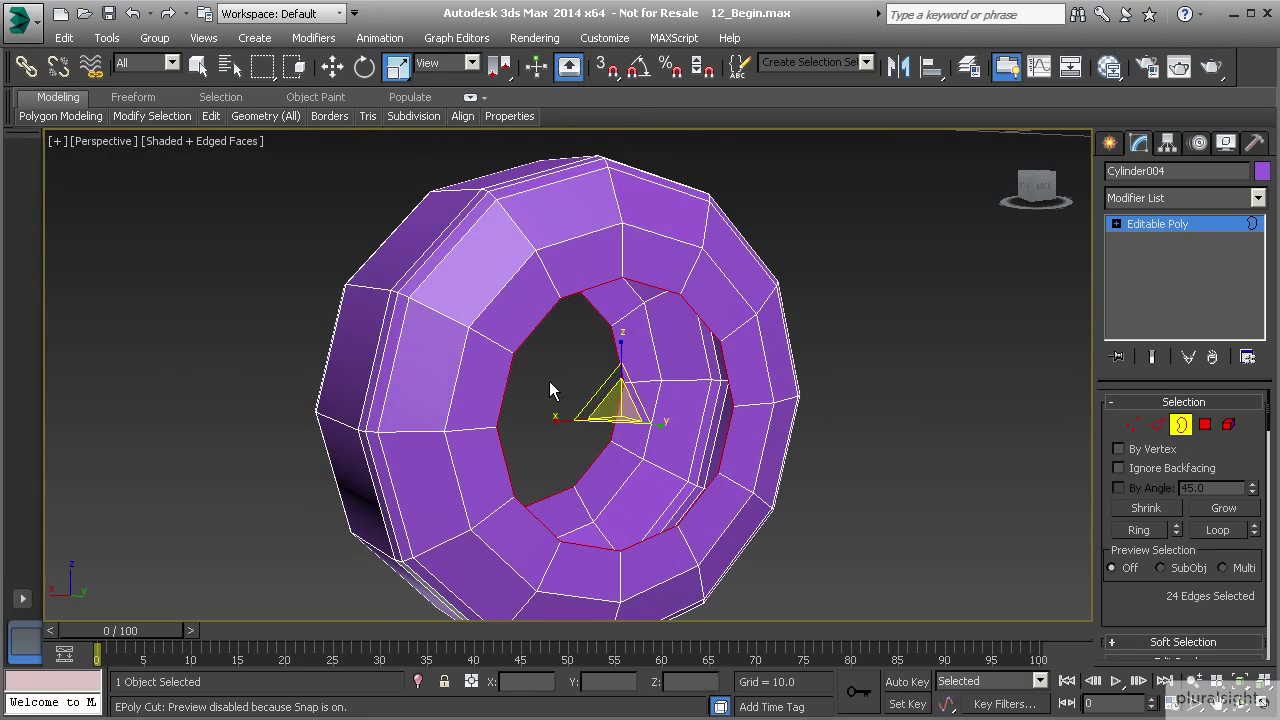
scroll(1198, 604, "down", 3)
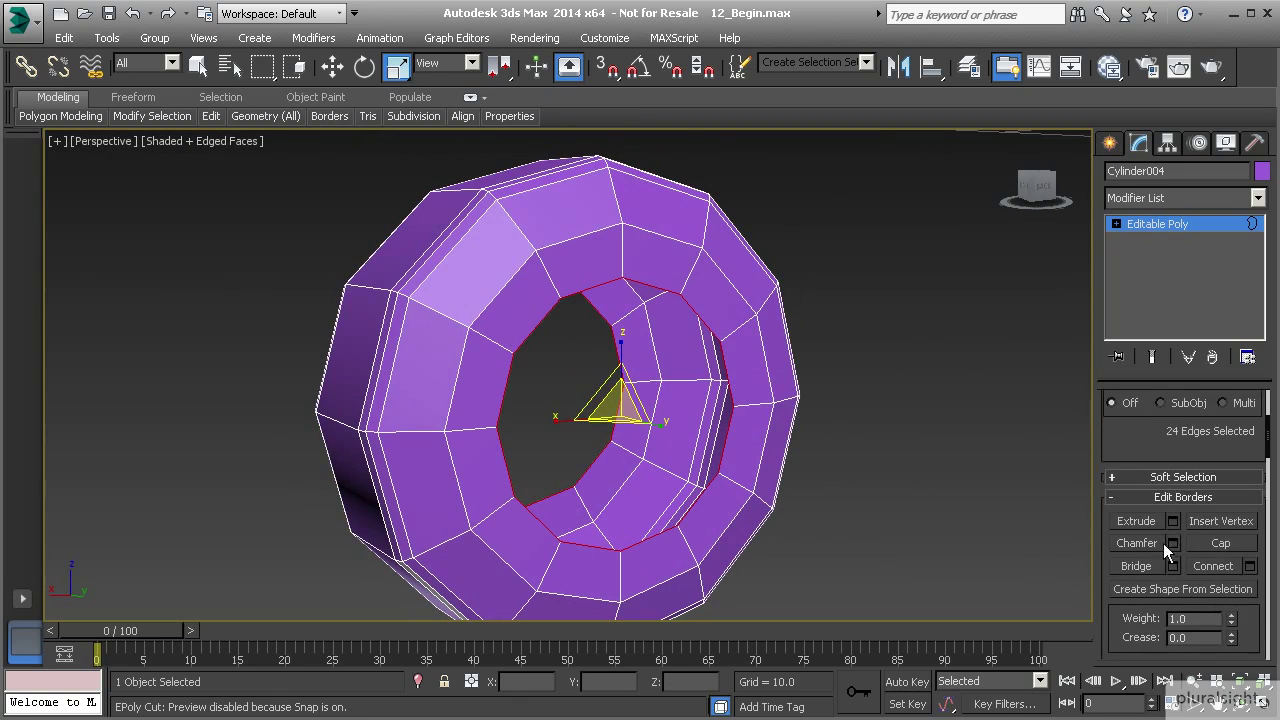
left_click(1158, 566)
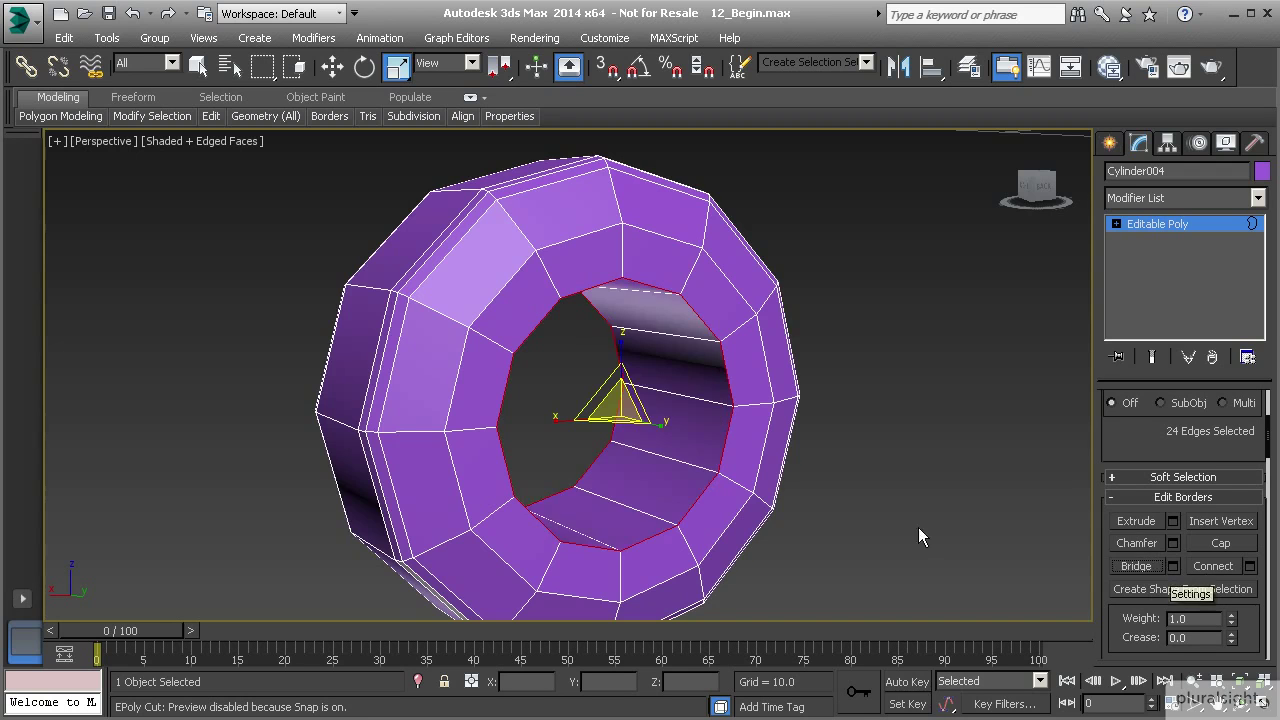
middle_click_drag(918, 527, 560, 405, "alt")
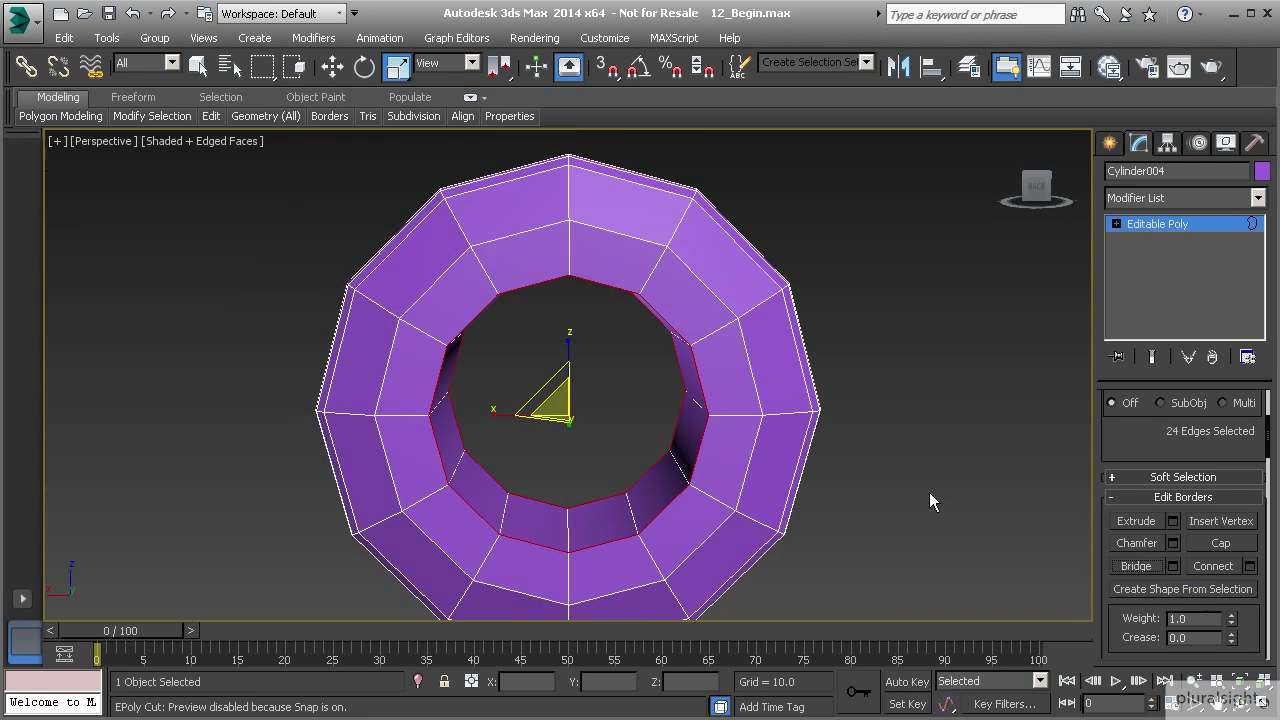
Chamfer the border edges on both sides of the wheel's center hole by about 0.138 with 2 segments
left_click(1173, 546)
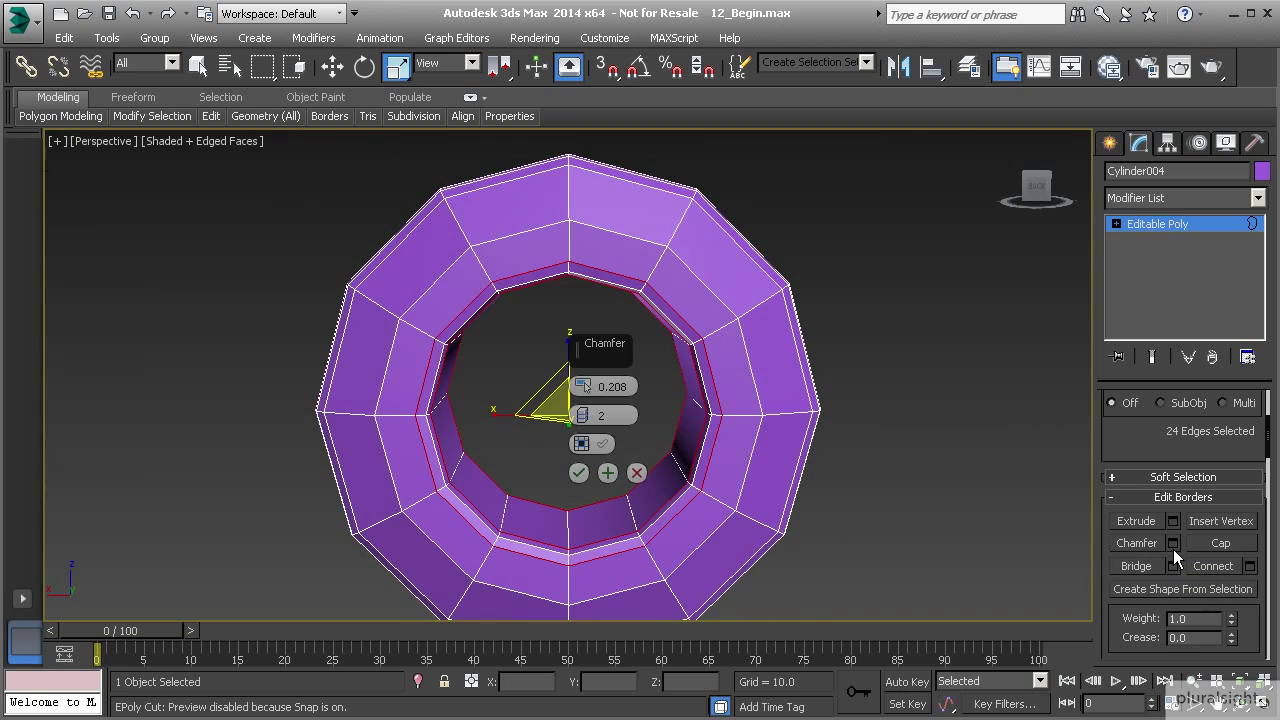
middle_click_drag(501, 446, 437, 432, "alt")
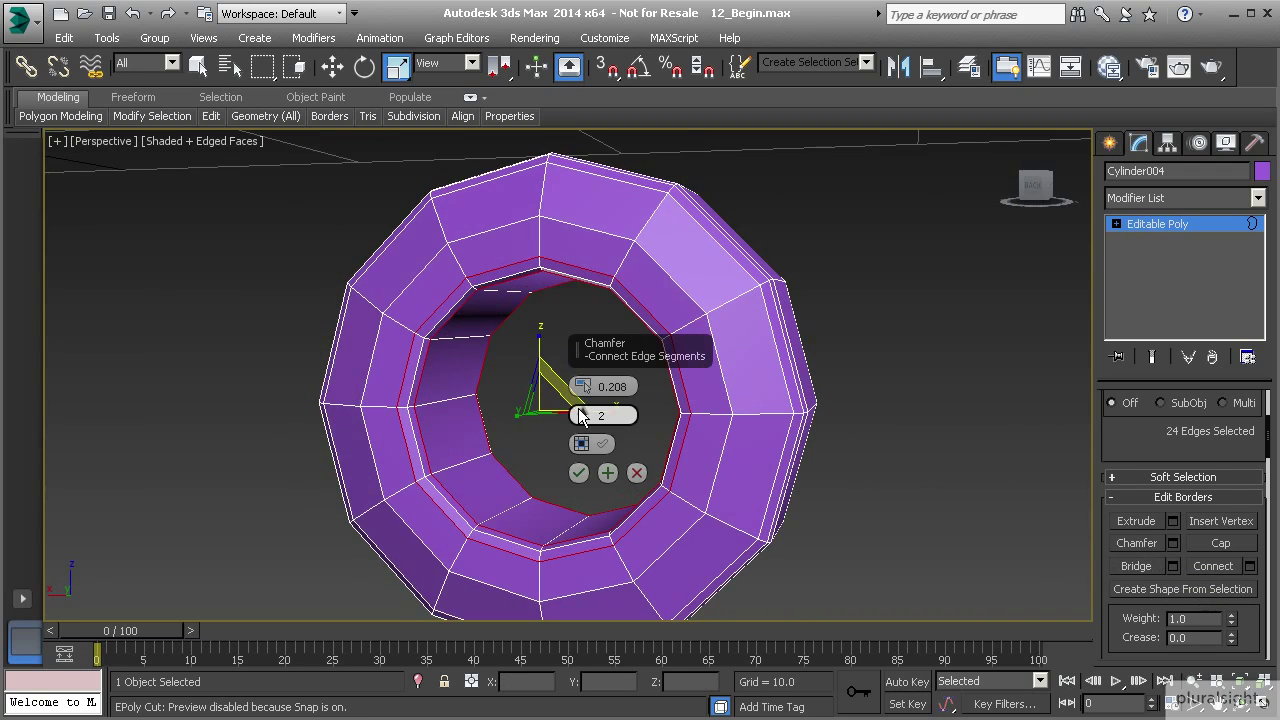
left_click_drag(583, 412, 583, 416)
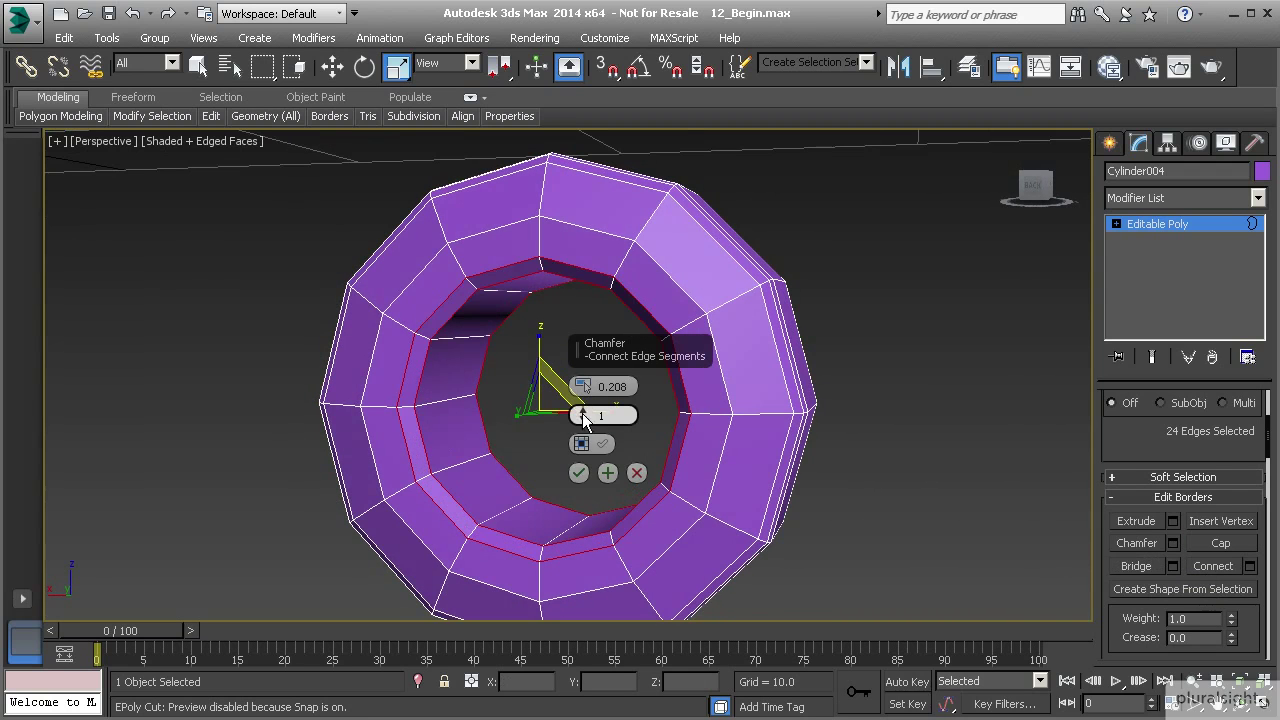
left_click(583, 411)
right_click(582, 388)
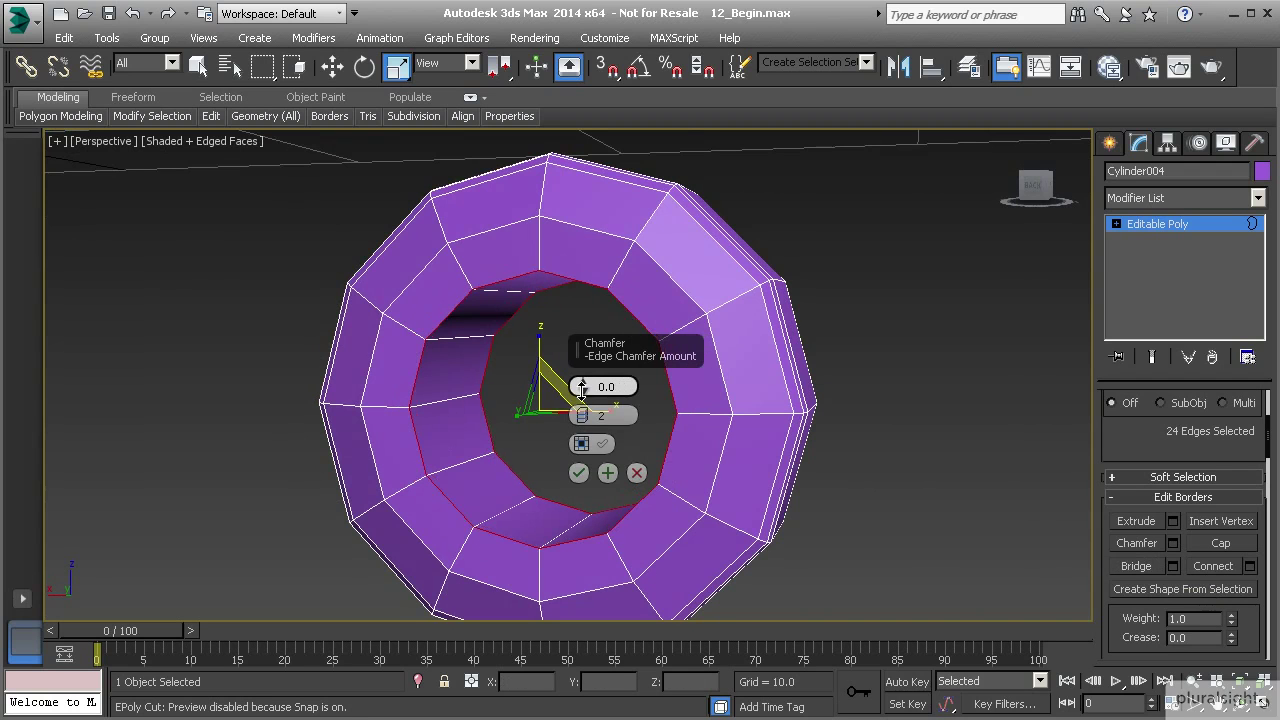
left_click_drag(582, 391, 582, 387)
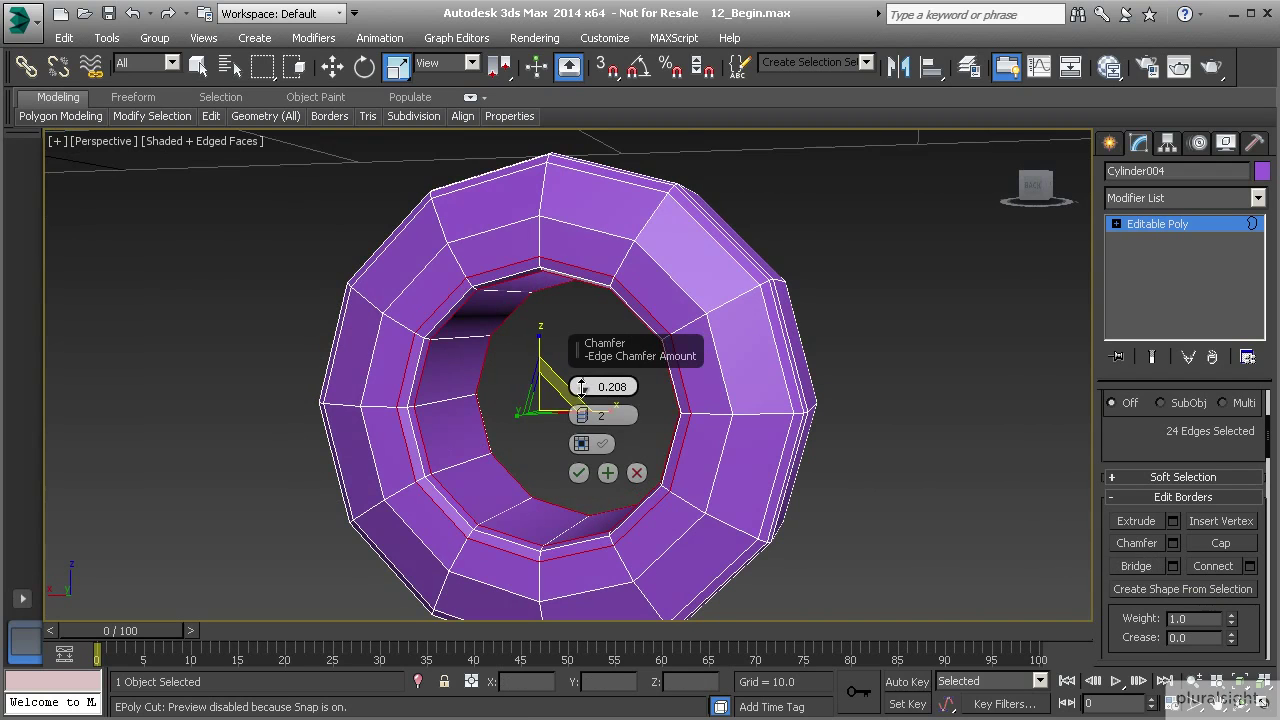
left_click(583, 391)
left_click(583, 391)
left_click(583, 391)
left_click(583, 391)
left_click(583, 391)
left_click(583, 391)
left_click(583, 391)
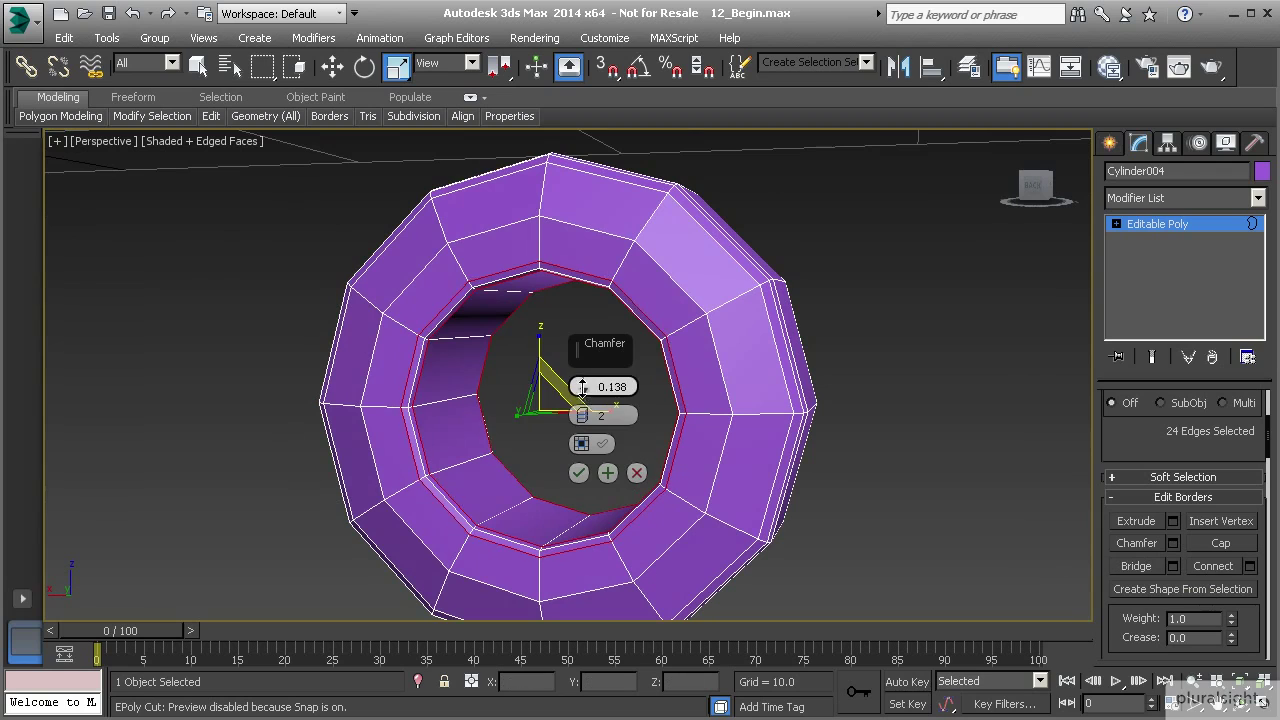
left_click(583, 391)
left_click(578, 472)
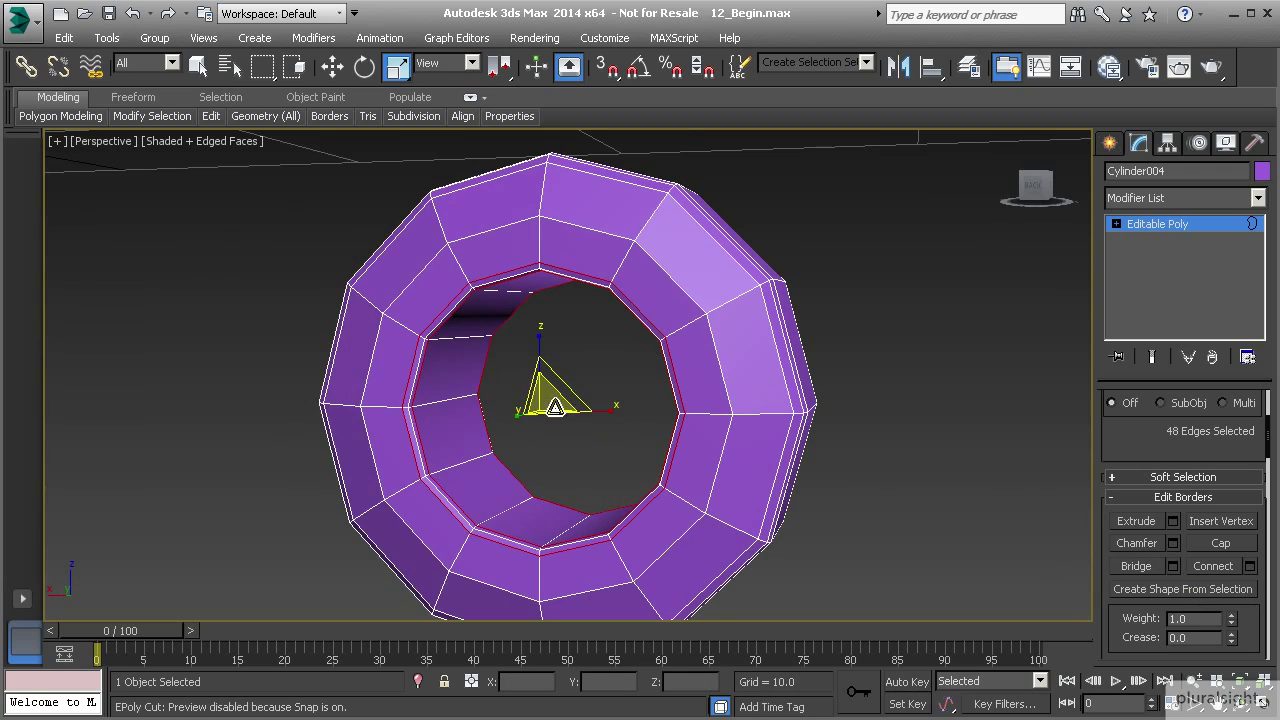
Inspect the wheel's chamfered hole and rims from several angles beneath the container corner
middle_click_drag(548, 396, 837, 382, "alt")
scroll(837, 382, "down", 4)
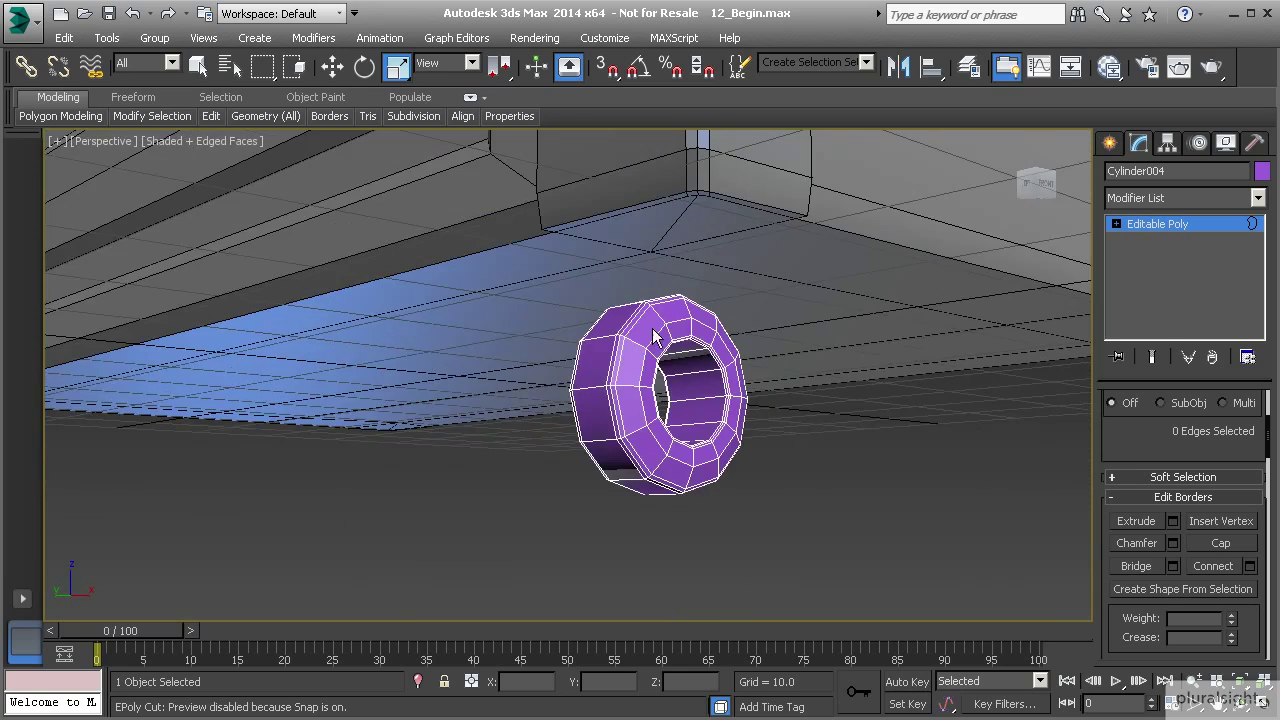
middle_click_drag(653, 329, 680, 386, "alt")
scroll(684, 394, "down", 3)
scroll(666, 402, "up", 5)
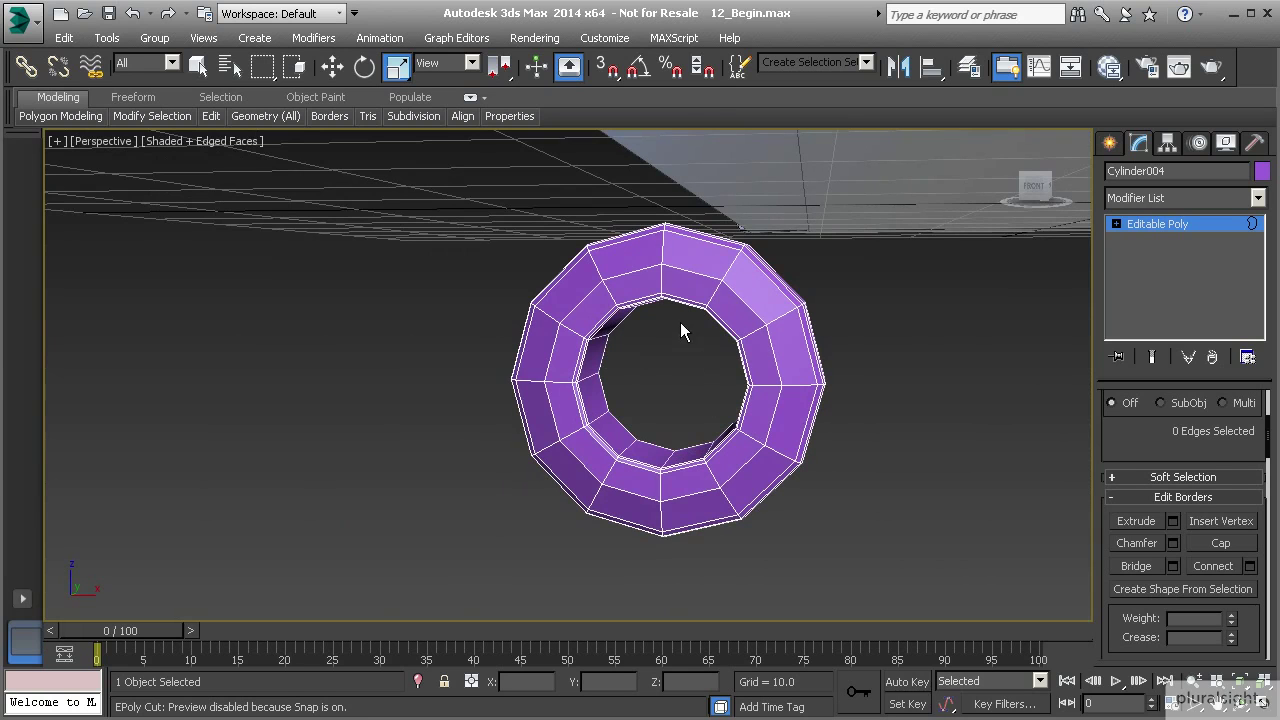
scroll(681, 324, "down", 3)
middle_click_drag(689, 362, 706, 362, "alt")
middle_click_drag(641, 255, 726, 290, "alt")
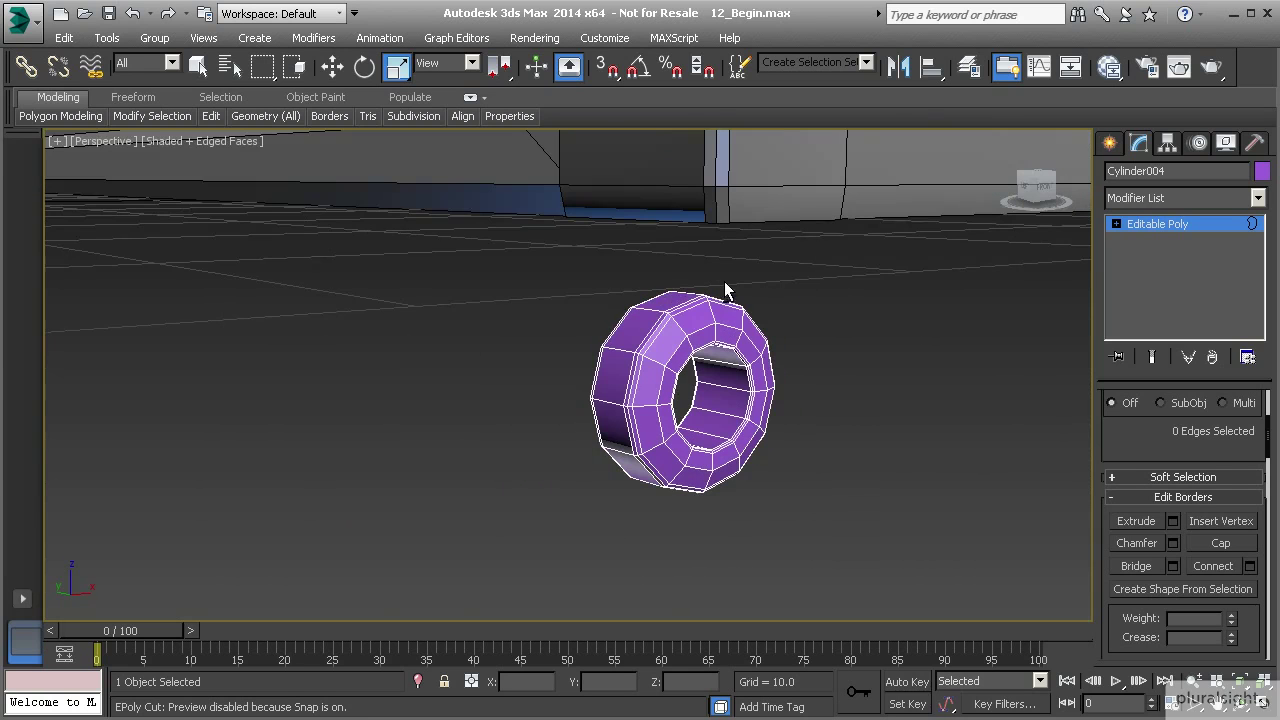
middle_click_drag(730, 383, 643, 357, "alt")
scroll(703, 375, "up", 4)
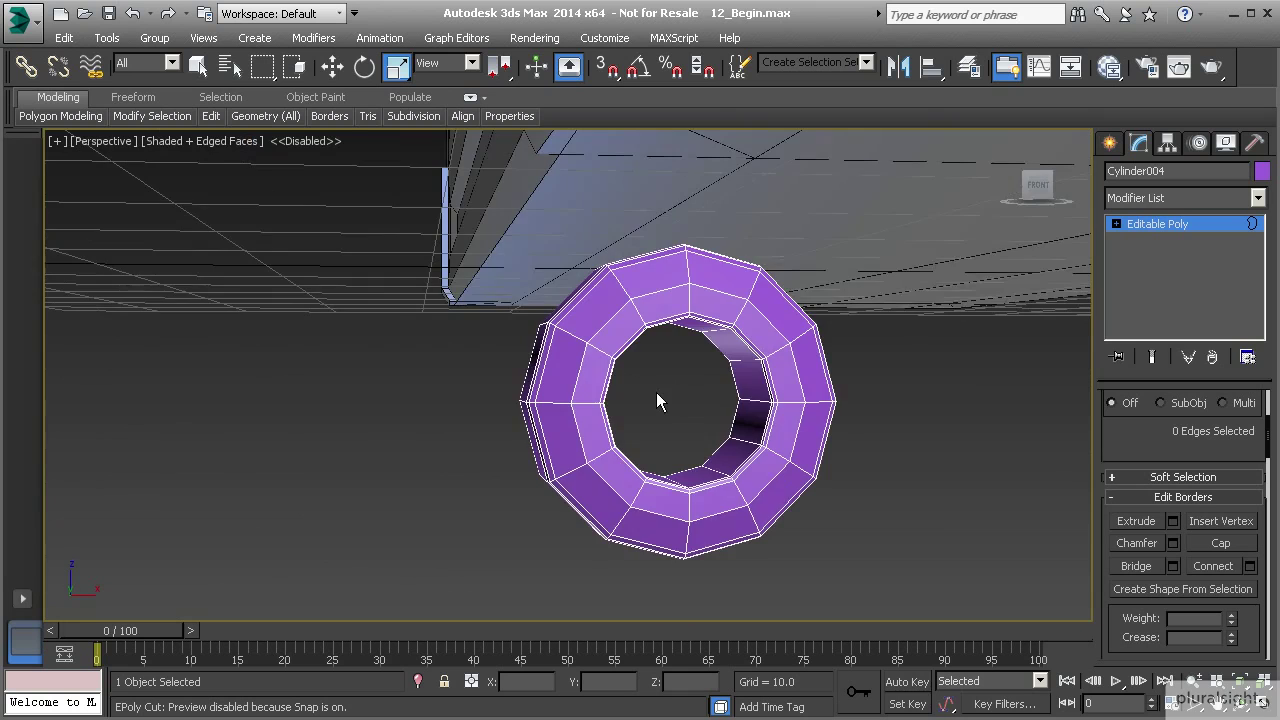
In the Front view, draw a 12-sided cylinder from the wheel's center, with radius about 1.2 and height about -1.27
key("f")
scroll(638, 357, "up", 2)
left_click(1109, 148)
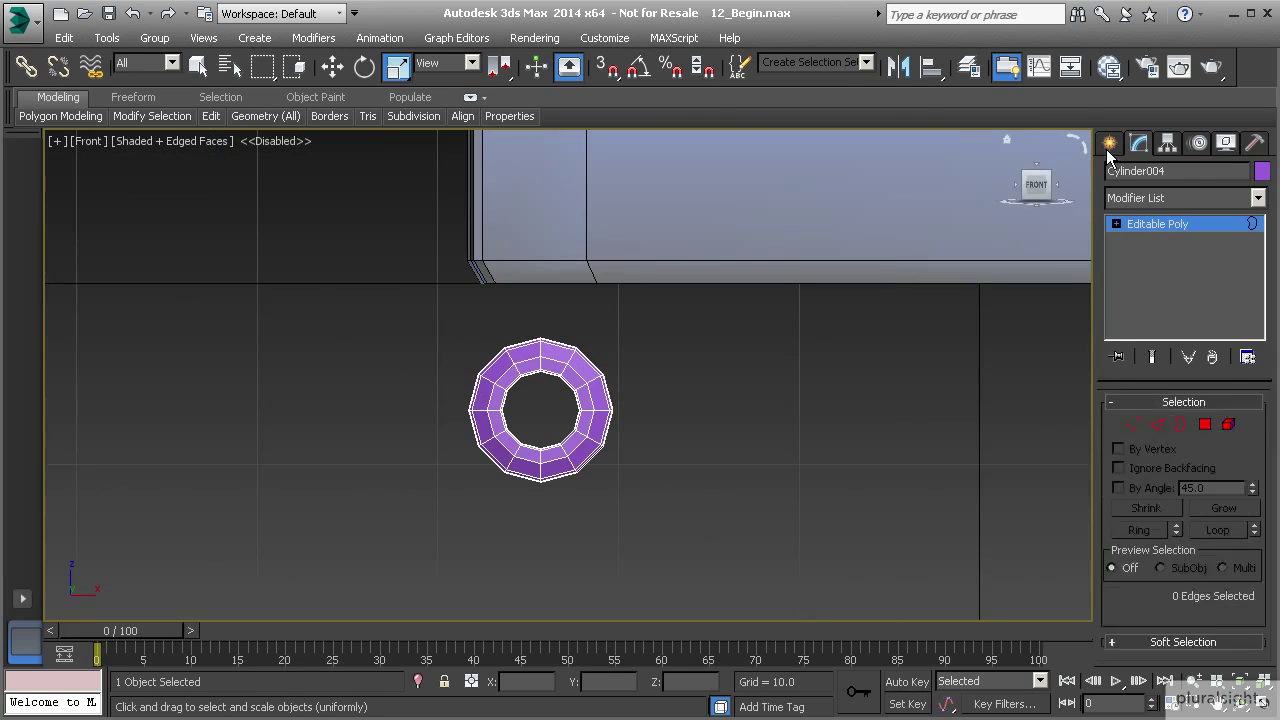
scroll(613, 401, "up", 2)
middle_click_drag(599, 393, 793, 374)
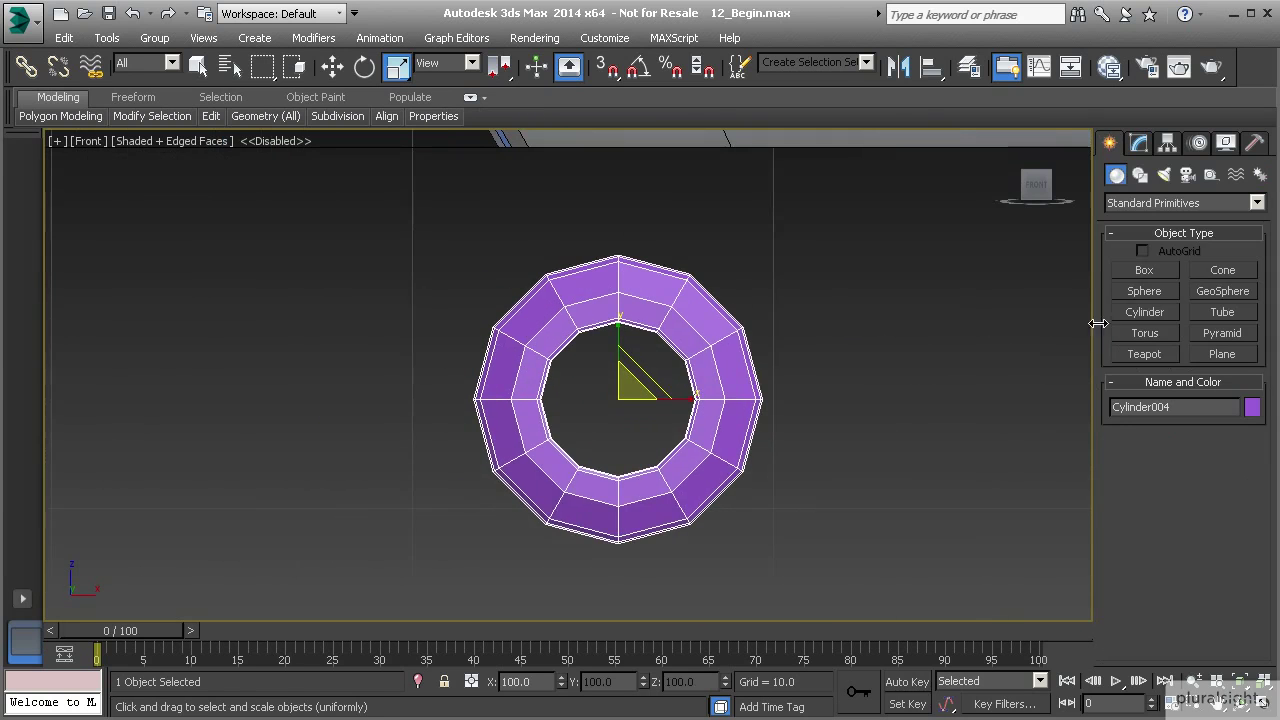
left_click(1142, 312)
left_click_drag(618, 398, 614, 350)
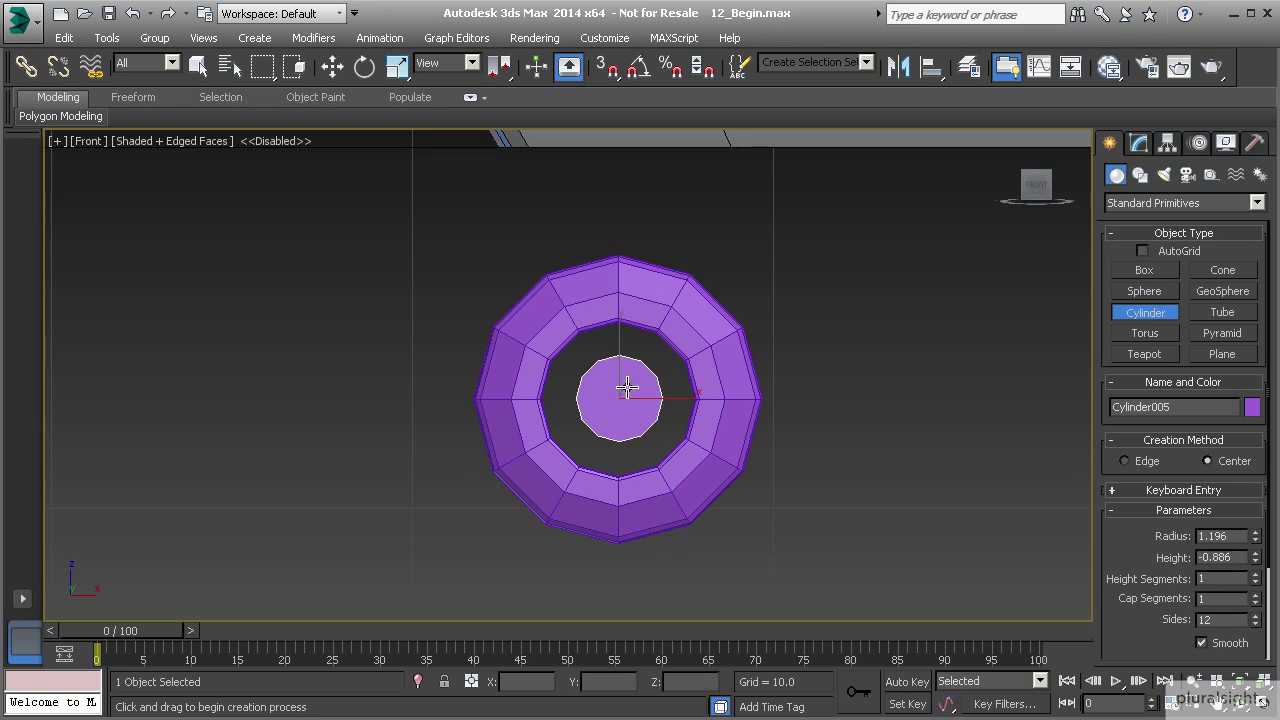
Center the small new cylinder's pivot to the object in the Perspective view
key("r")
scroll(643, 389, "down", 2)
key("p")
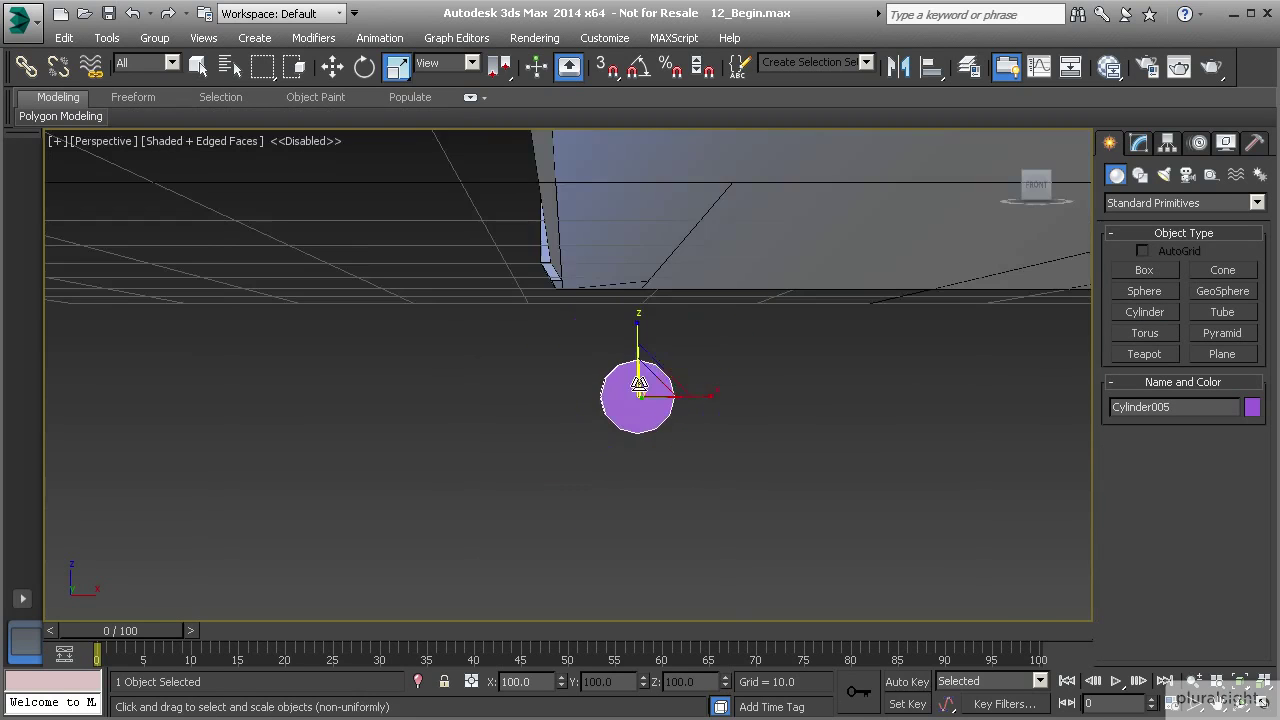
scroll(628, 394, "down", 1)
middle_click_drag(584, 406, 481, 367, "alt")
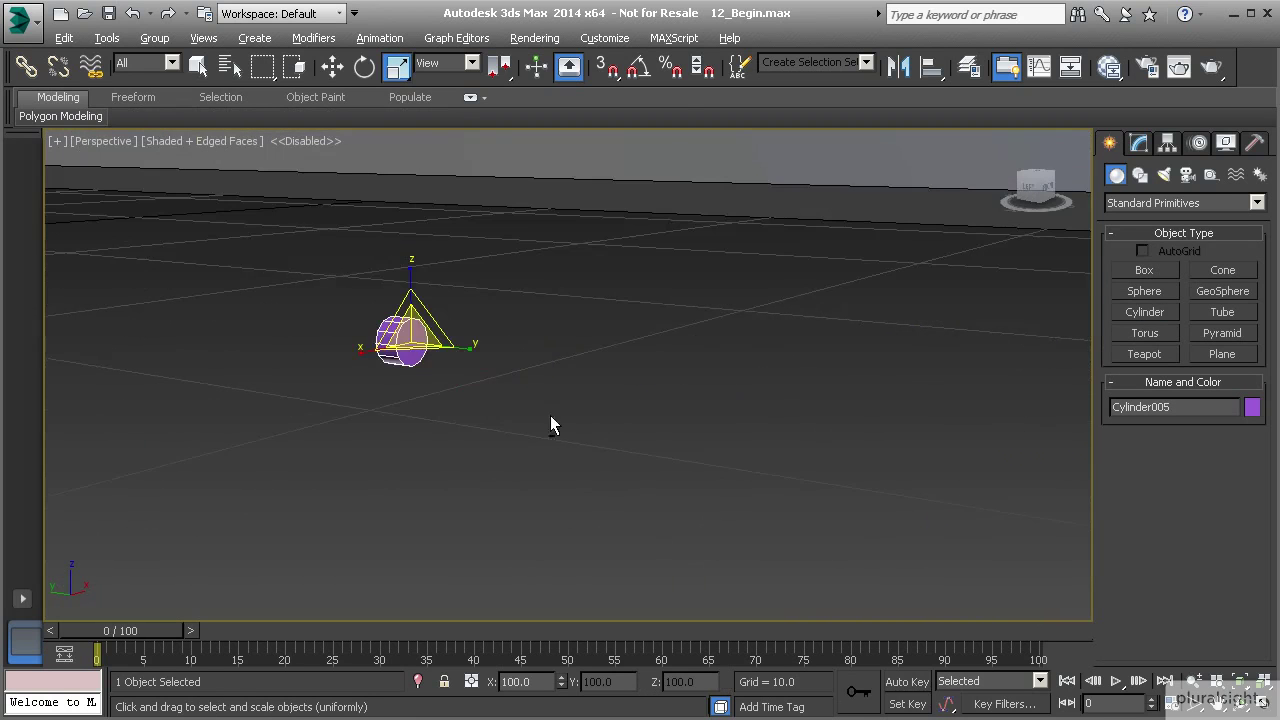
middle_click_drag(550, 420, 562, 404, "alt")
left_click(1167, 142)
left_click(1164, 274)
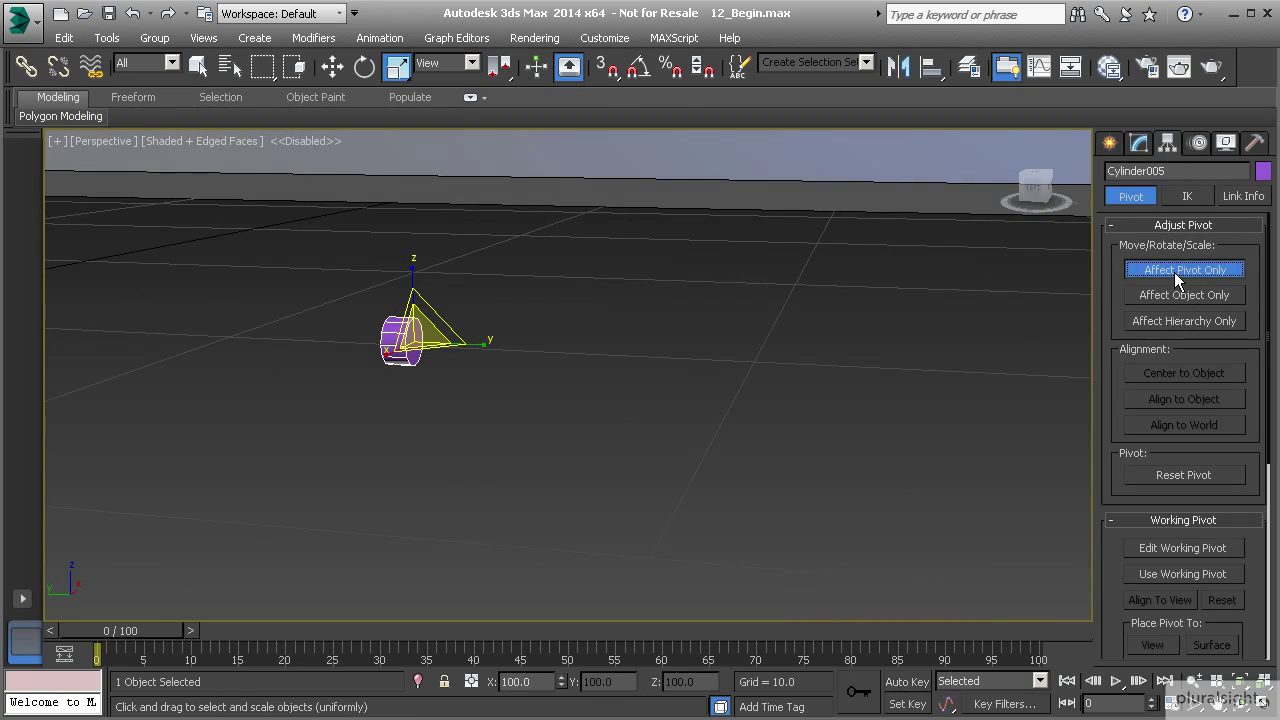
left_click(1174, 372)
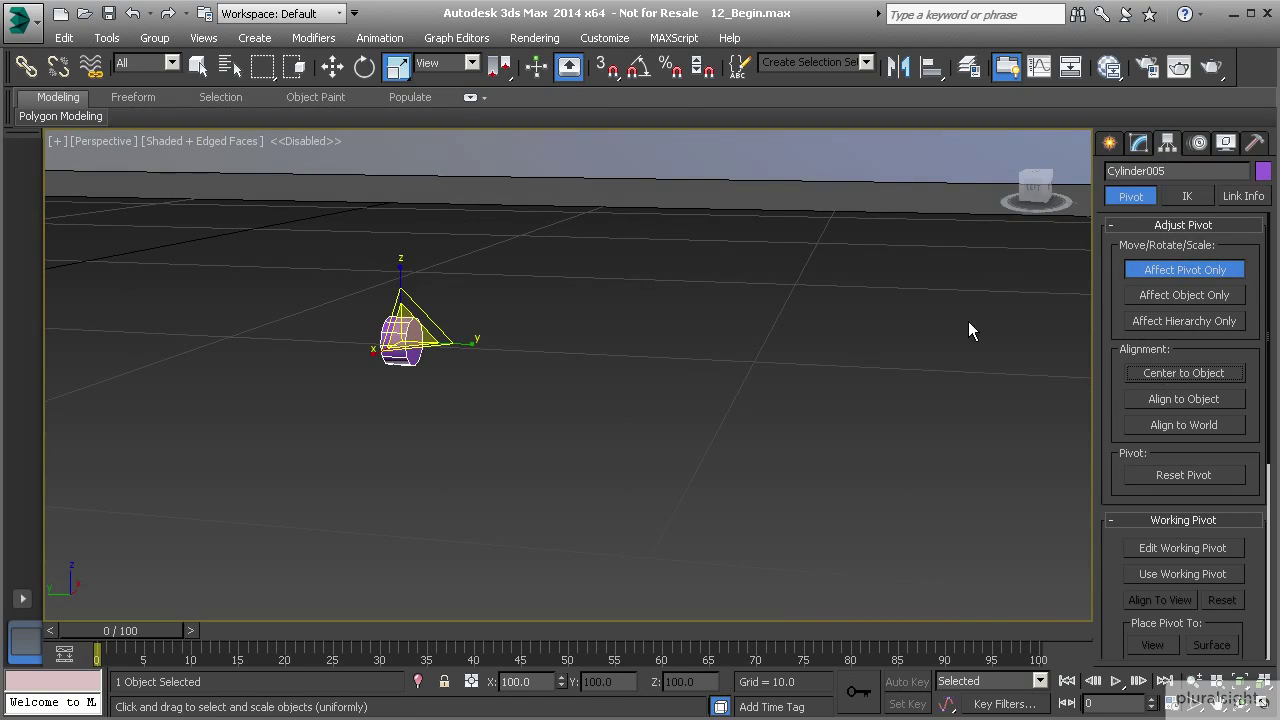
Center the wheel's pivot to the object and leave pivot adjustment
middle_click_drag(968, 321, 886, 354, "alt")
left_click(1011, 348)
middle_click_drag(1020, 348, 785, 392, "alt")
left_click(1165, 379)
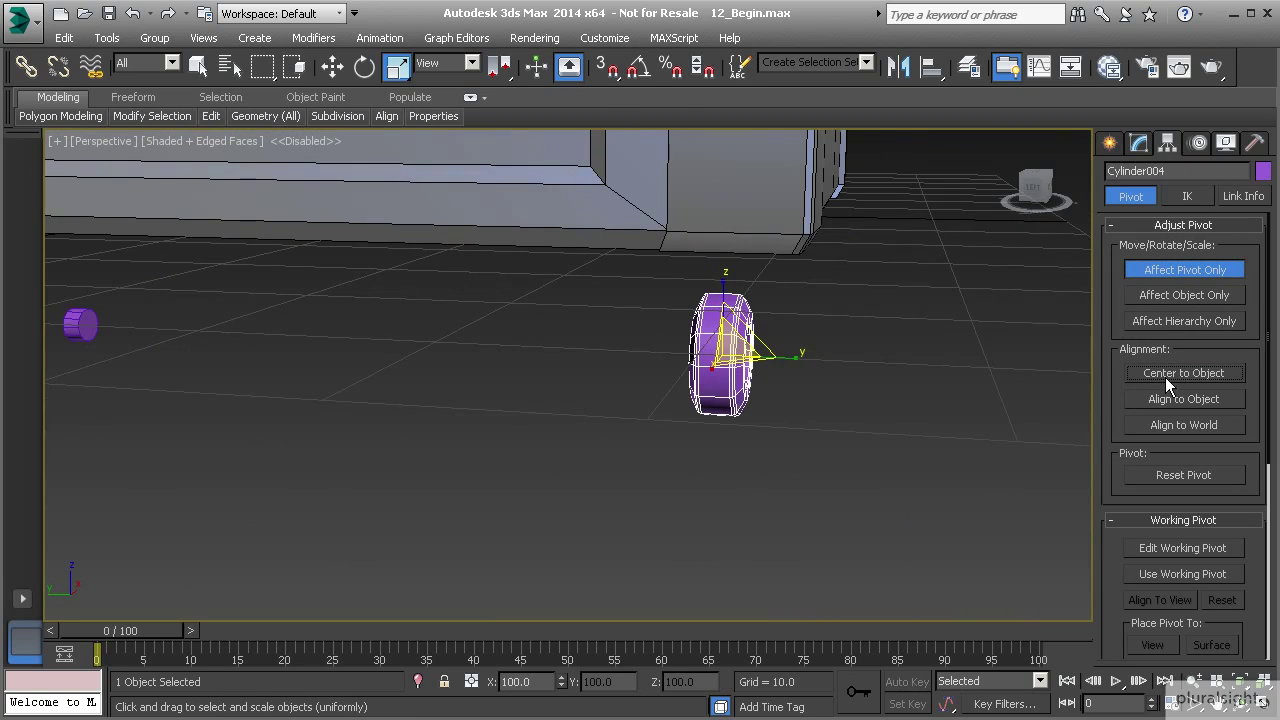
left_click(1185, 275)
Align the small cylinder to the wheel on X, Y and Z position, pivot point to pivot point
middle_click_drag(602, 385, 693, 396)
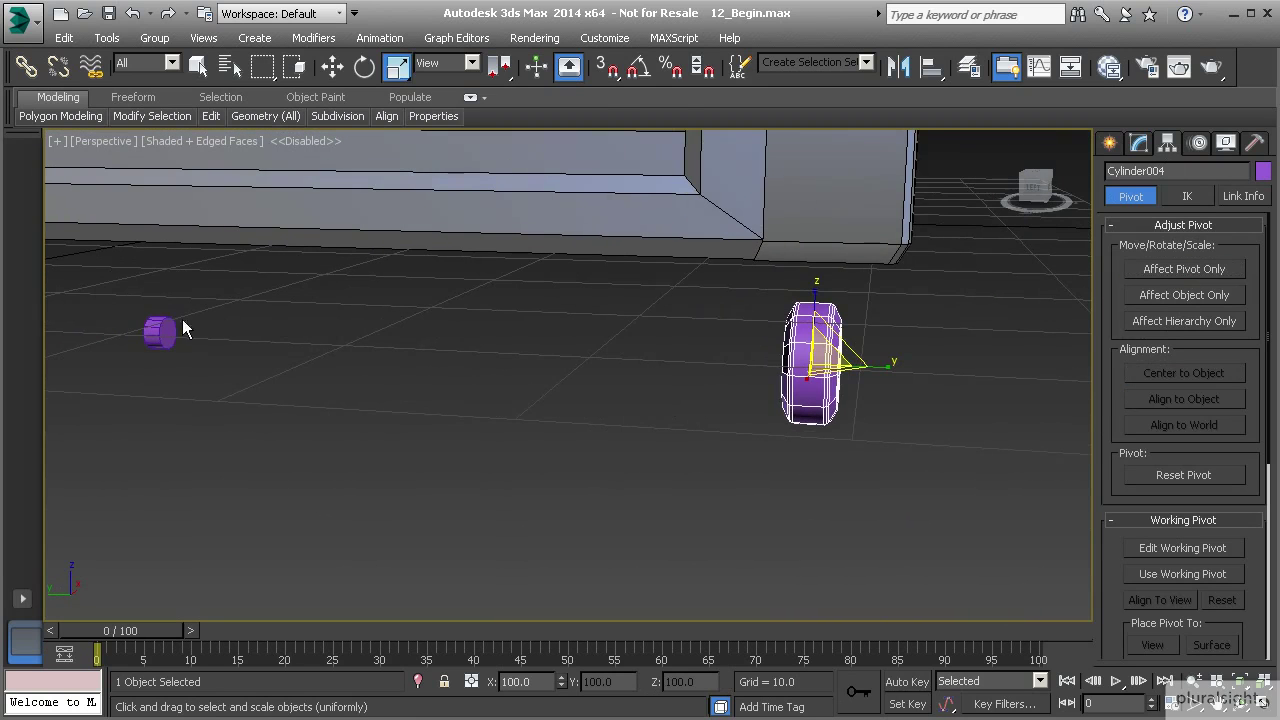
left_click(167, 330)
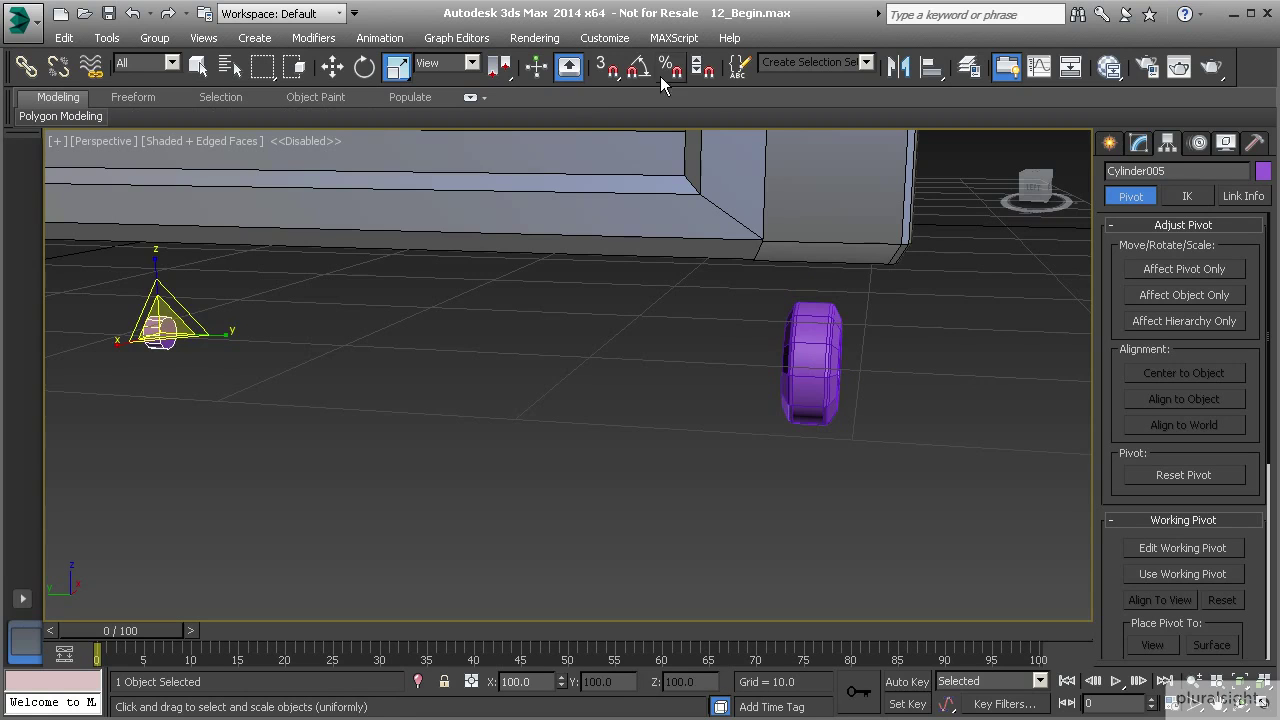
left_click(927, 70)
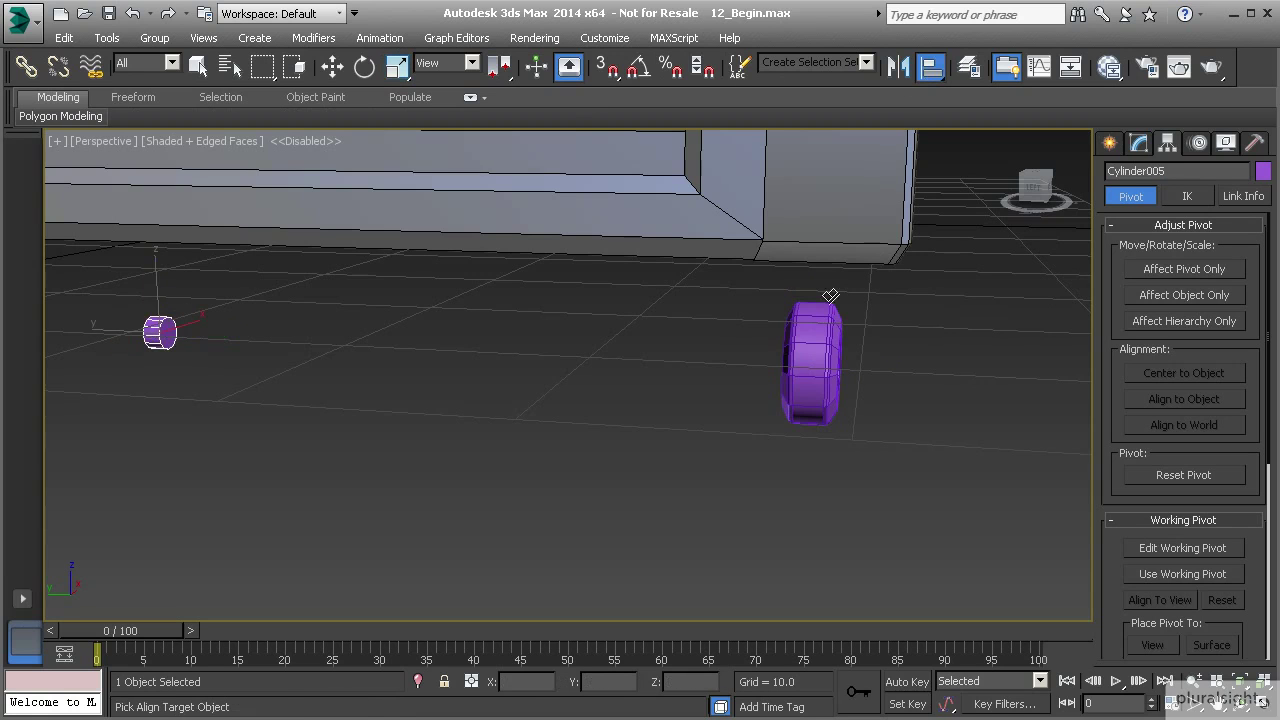
left_click(812, 344)
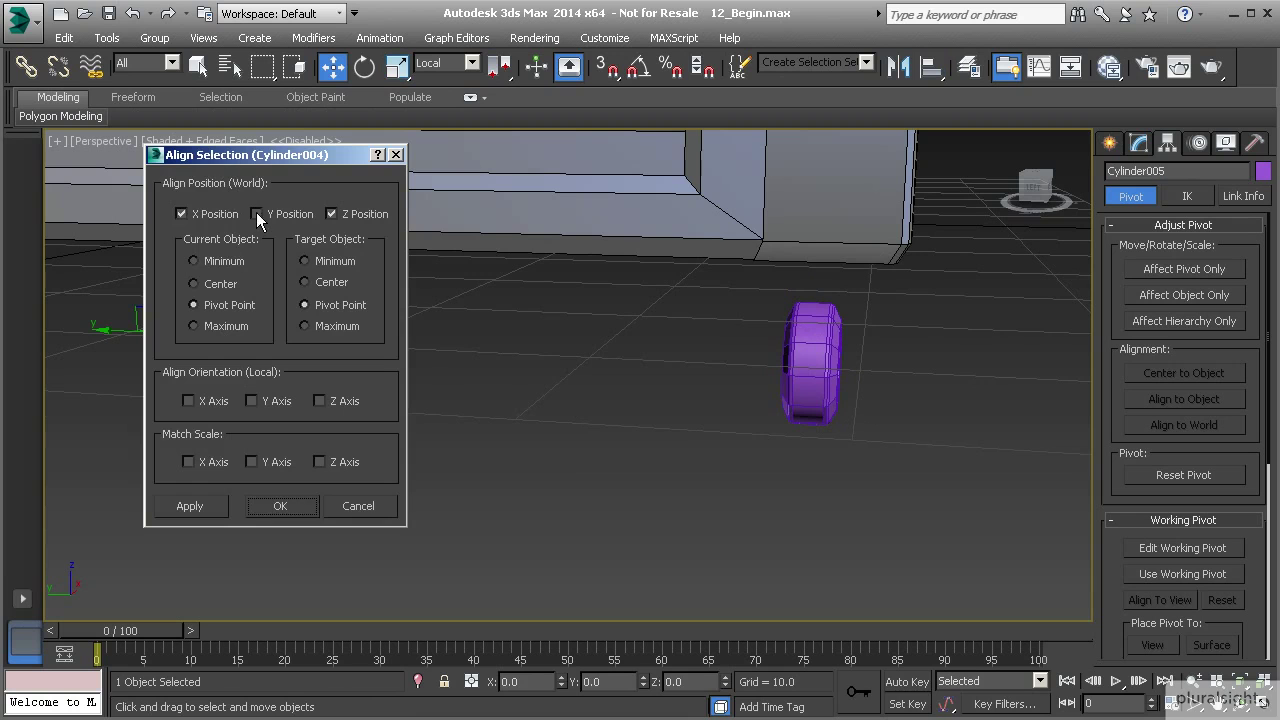
left_click_drag(234, 165, 393, 199)
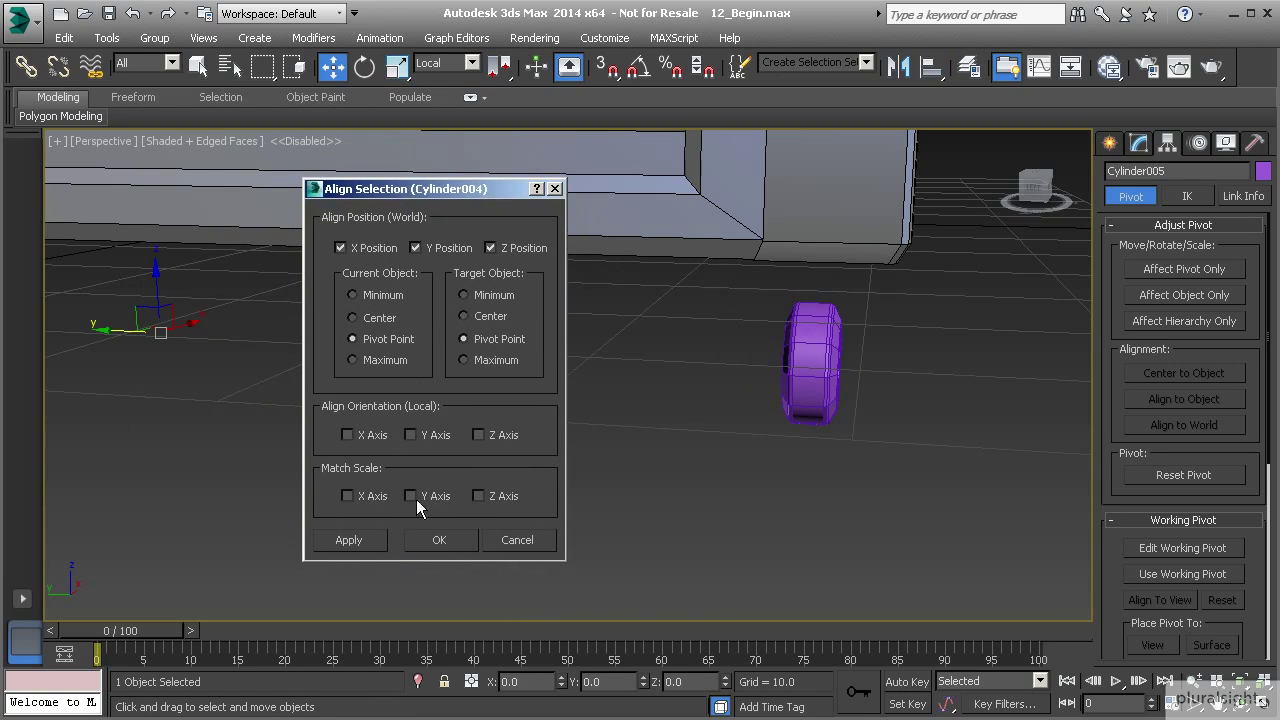
left_click(432, 539)
Scale the small cylinder along its local Z axis to about 240 percent so it lengthens through the wheel's hole
middle_click_drag(708, 448, 631, 410, "alt")
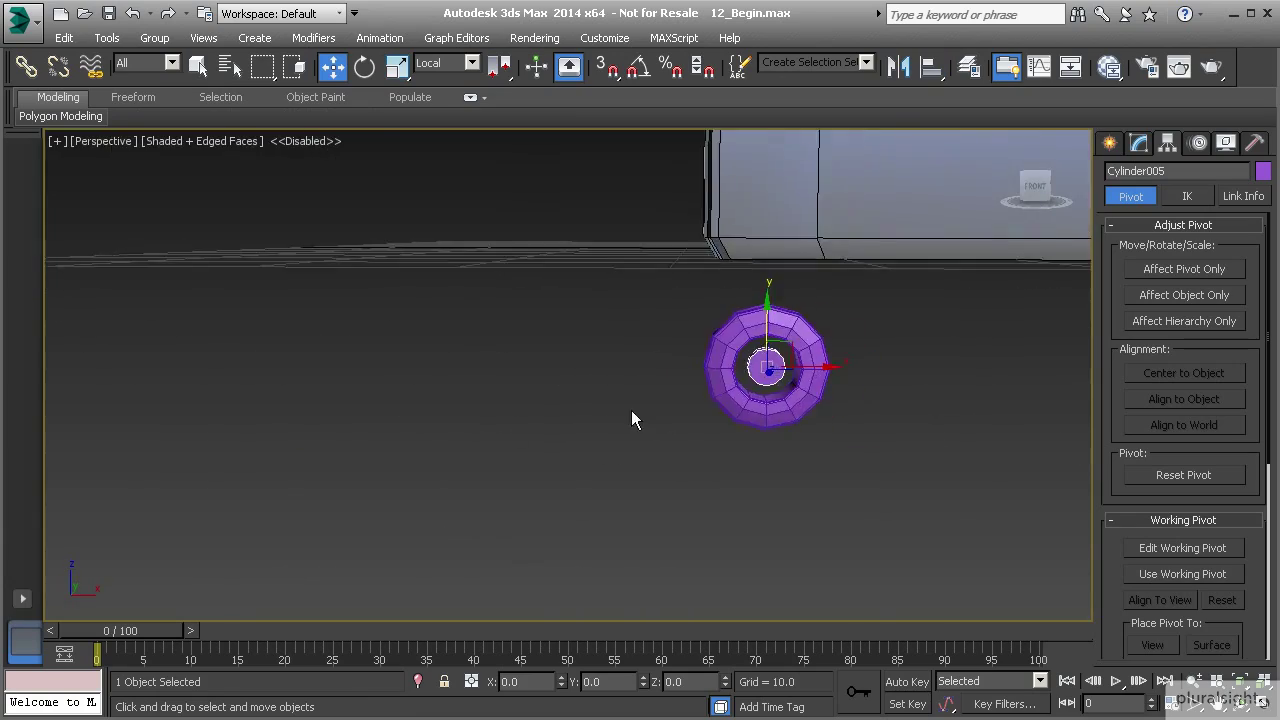
scroll(631, 410, "up", 5)
middle_click_drag(829, 360, 478, 403)
scroll(471, 447, "up", 4)
left_click(396, 66)
middle_click_drag(277, 428, 334, 376, "alt")
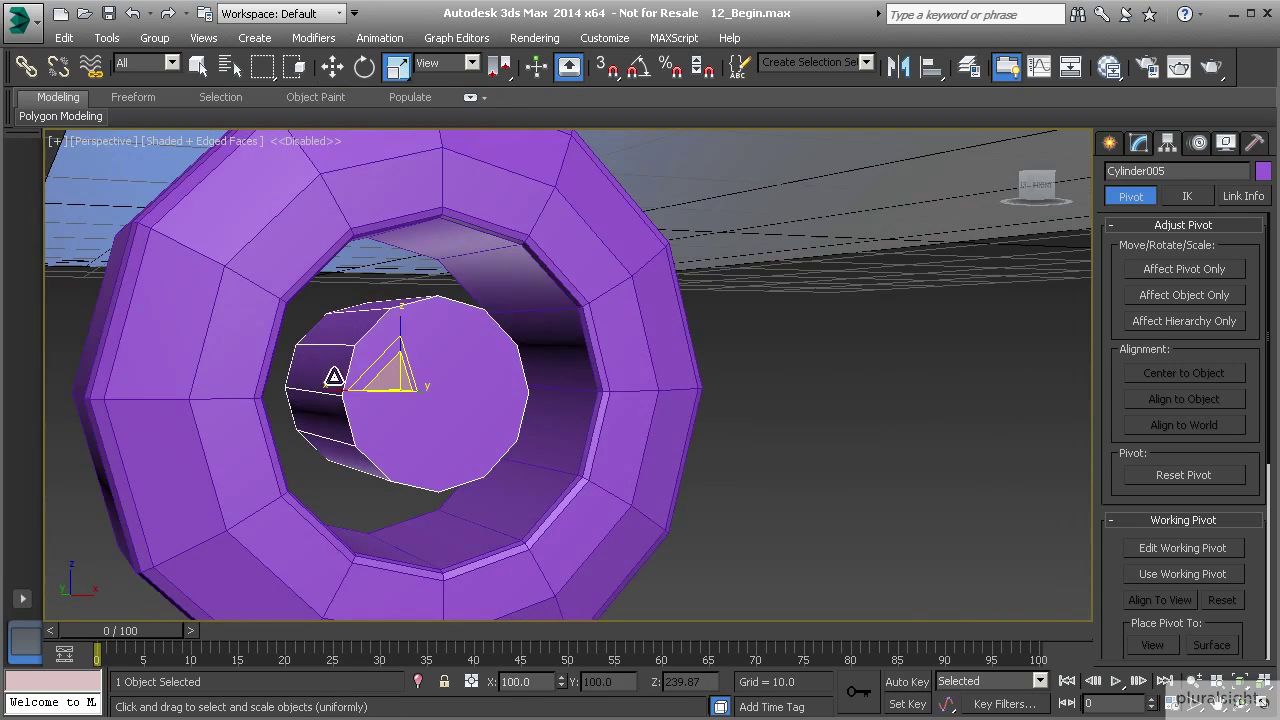
Attach the inner cylinder to the wheel's editable poly and leave Attach mode
left_click(250, 434)
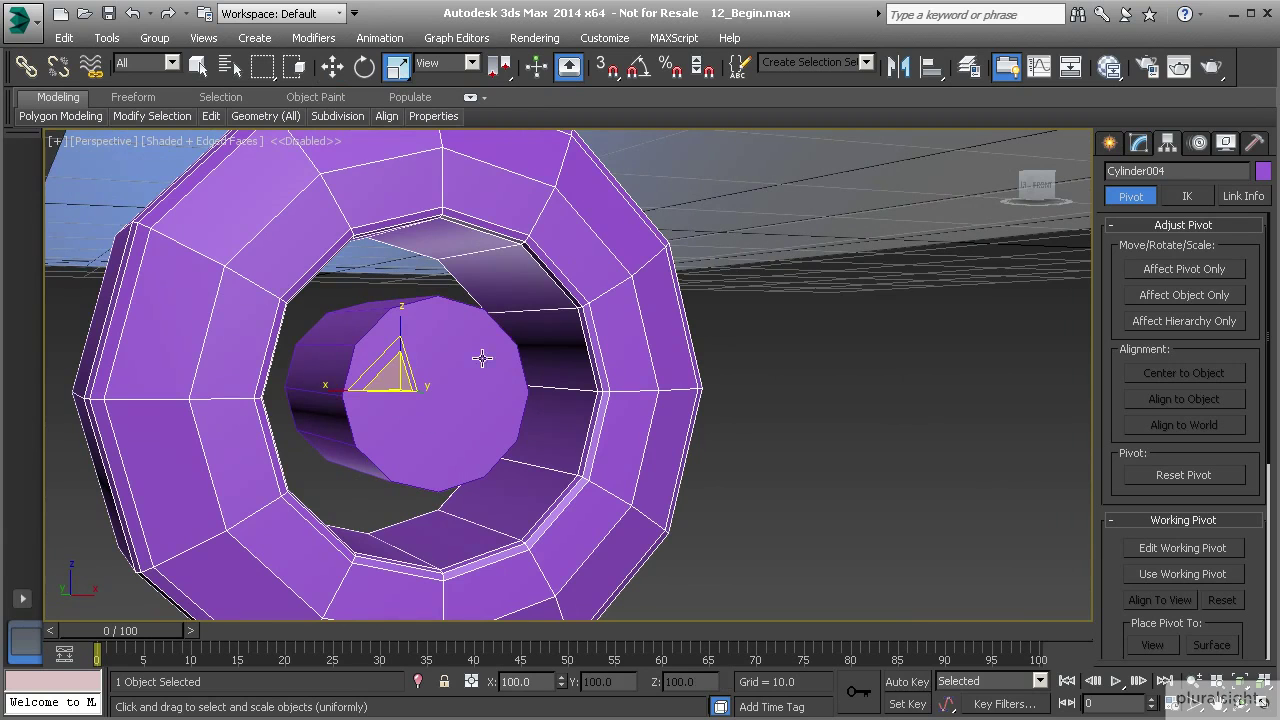
middle_click_drag(400, 392, 433, 400, "alt")
left_click(1138, 145)
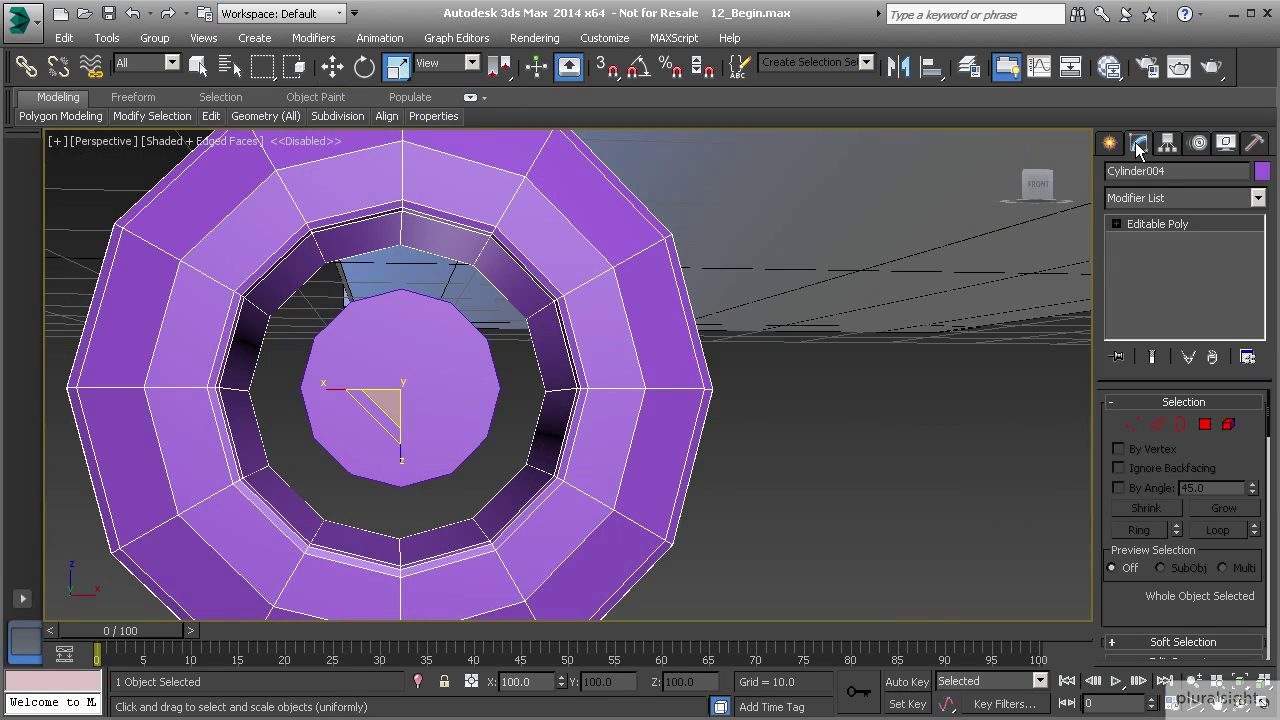
scroll(1171, 550, "down", 5)
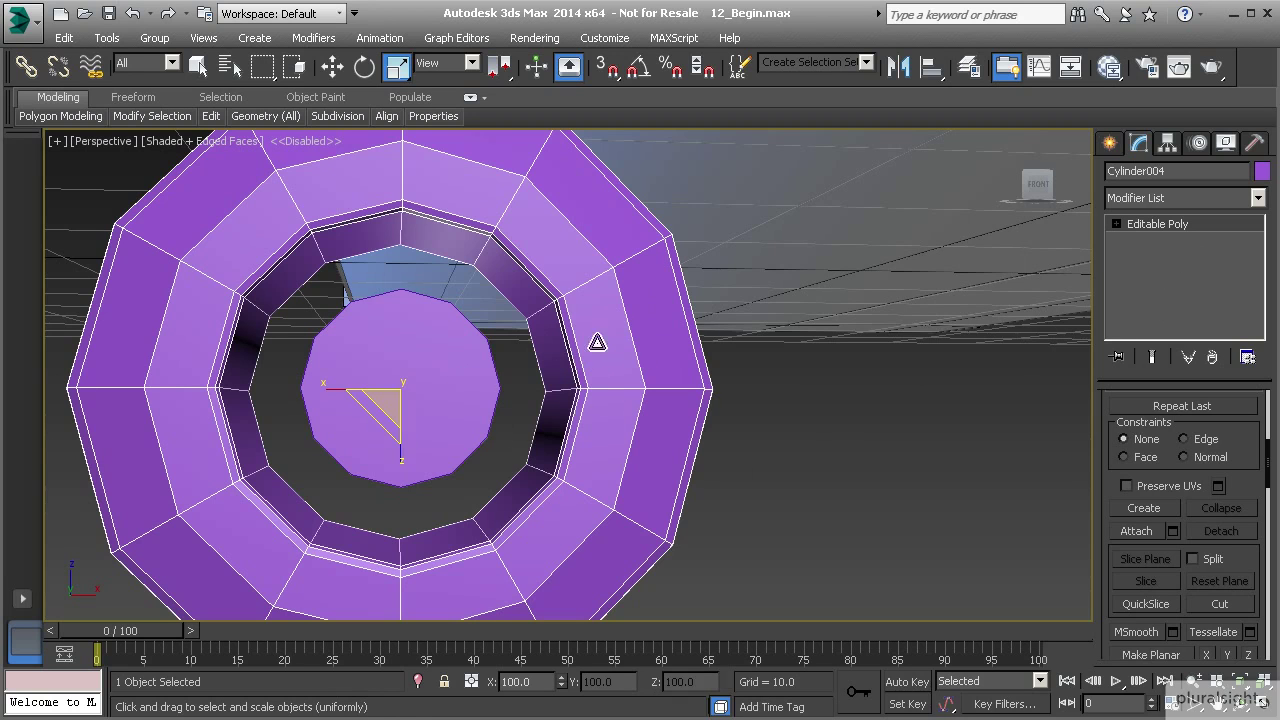
middle_click_drag(371, 406, 443, 369, "alt")
left_click(438, 367)
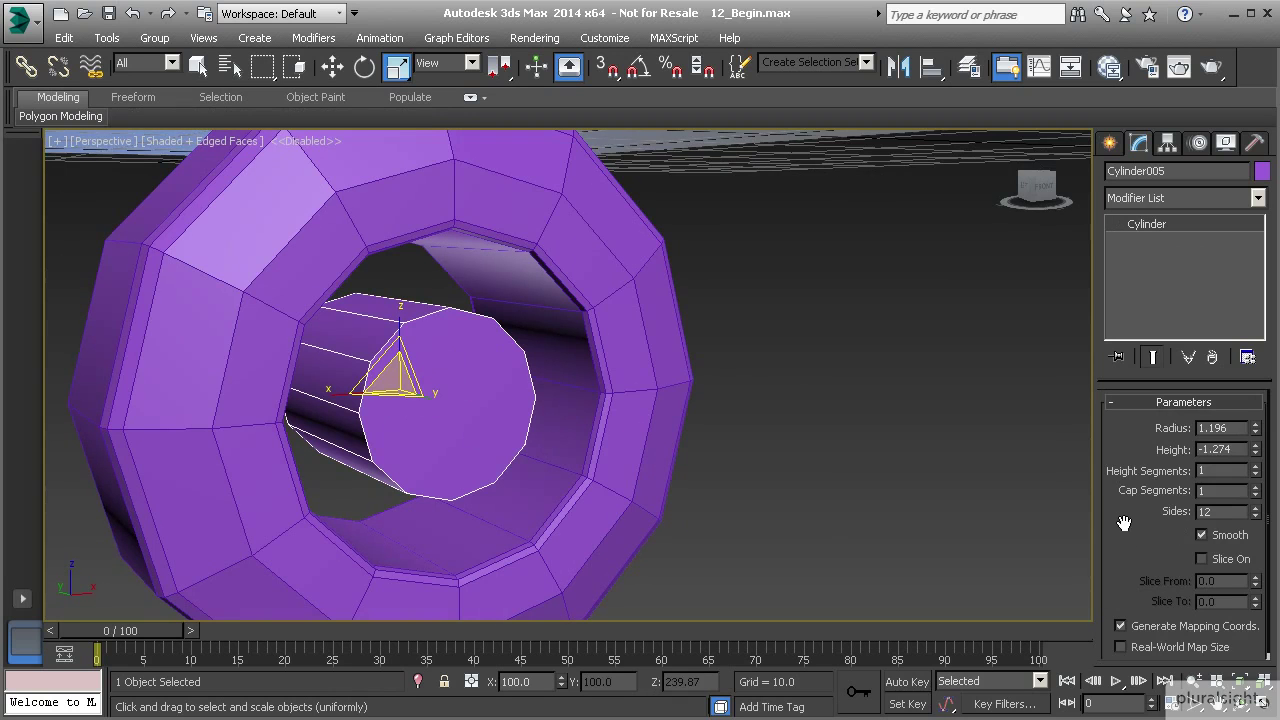
left_click(597, 336)
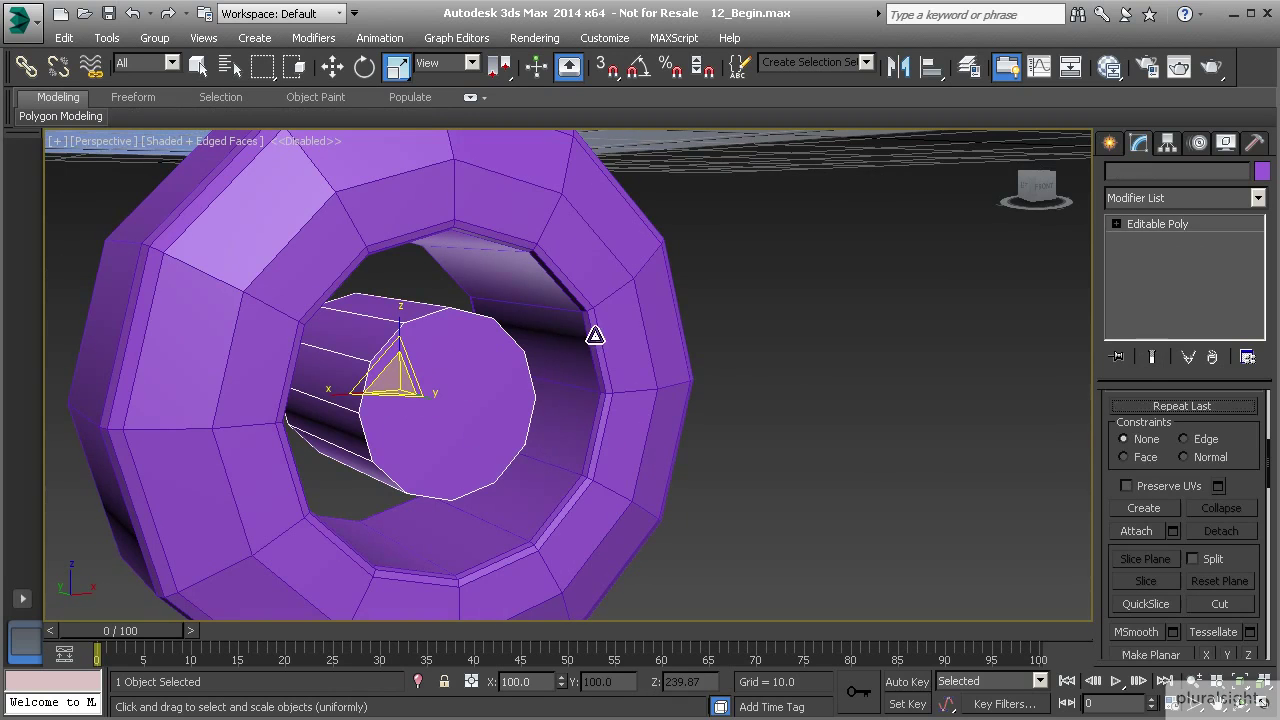
left_click(1140, 530)
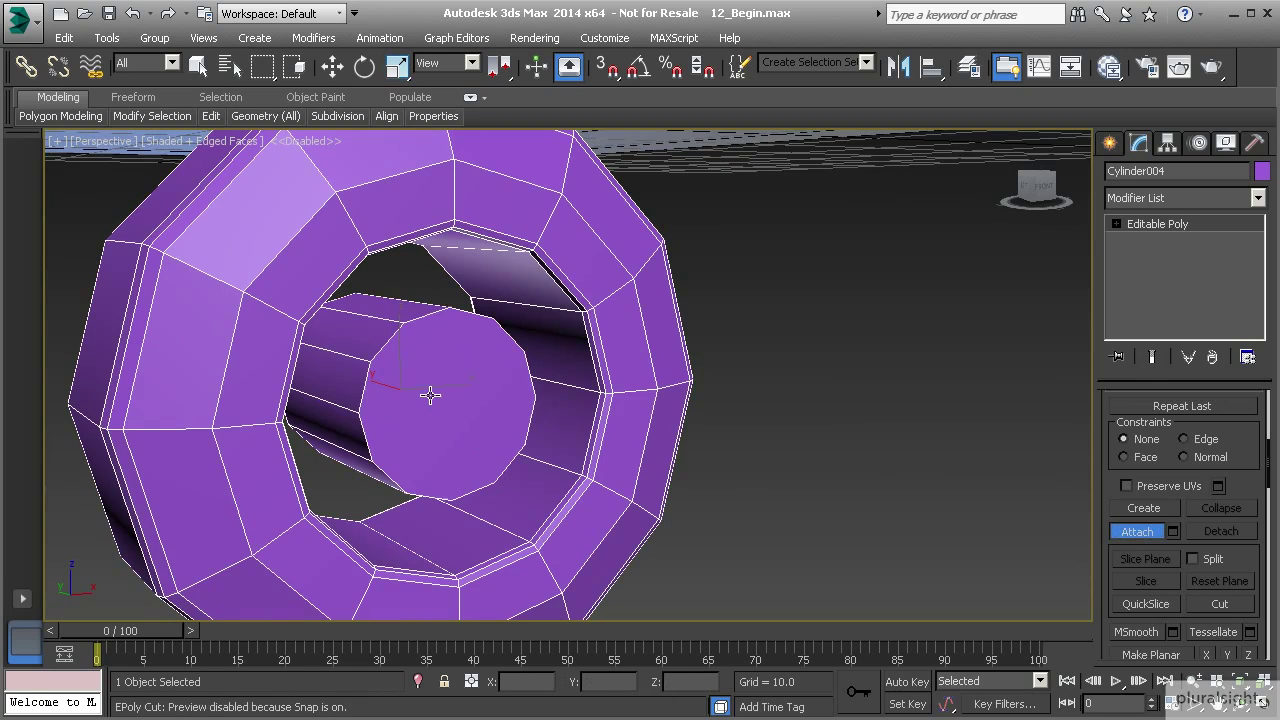
left_click(1137, 531)
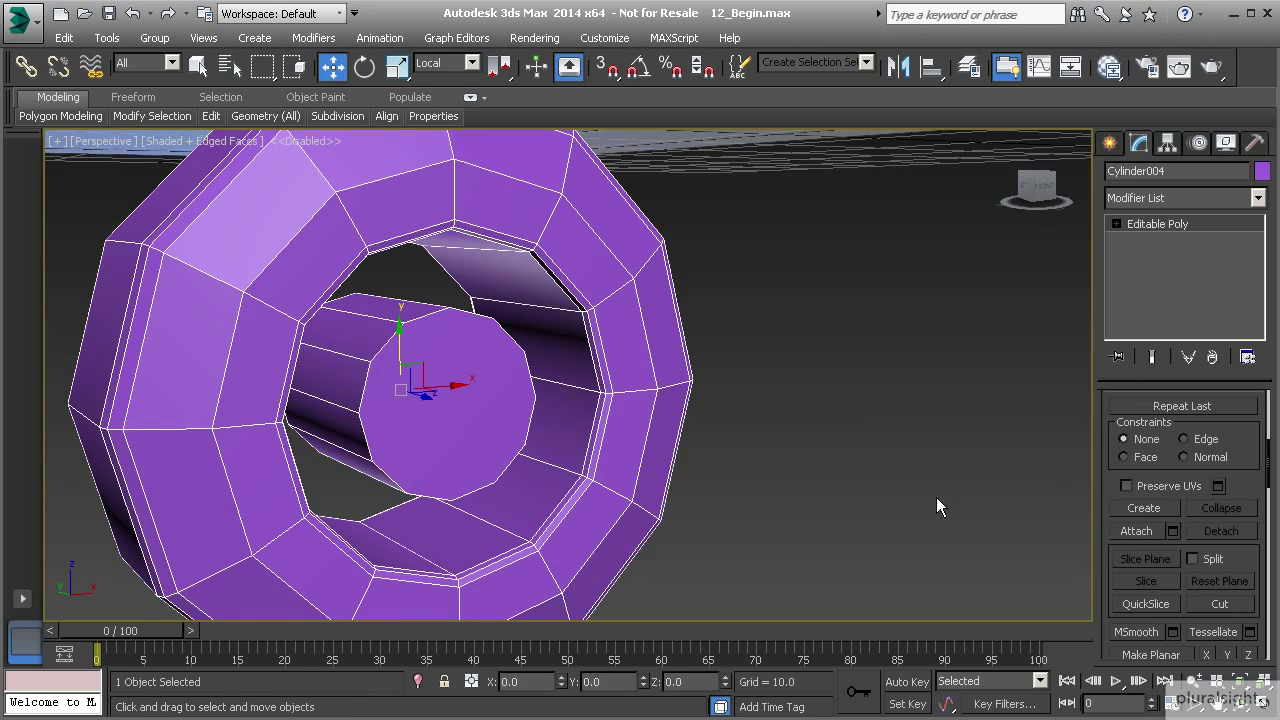
middle_click_drag(618, 430, 674, 436, "alt")
key("4")
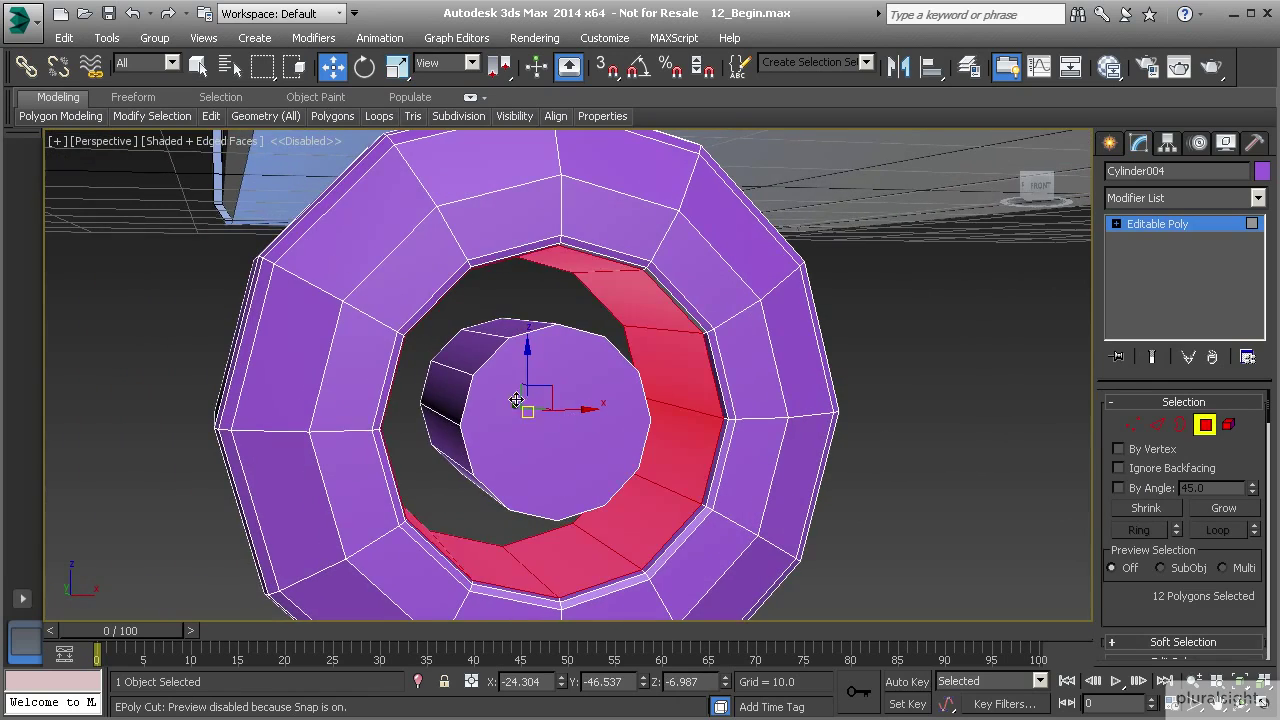
middle_click_drag(520, 400, 497, 391, "alt")
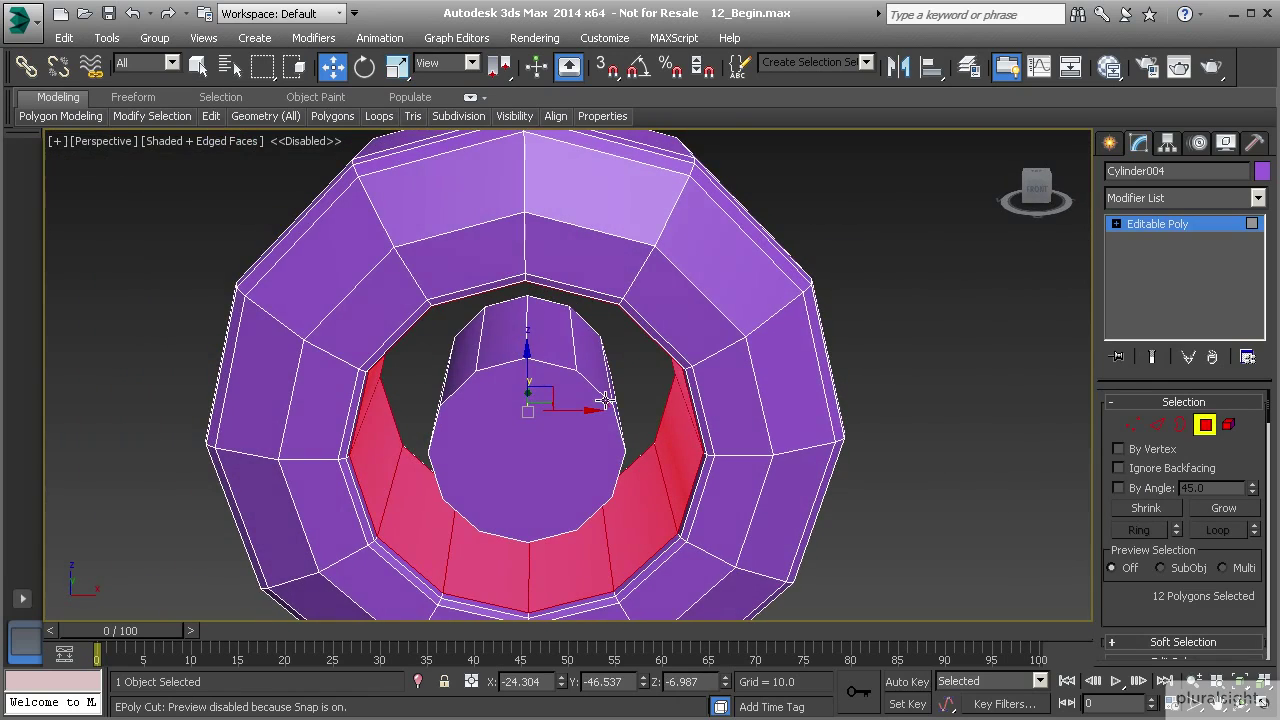
middle_click_drag(603, 403, 499, 375, "alt")
scroll(540, 398, "up", 4)
scroll(625, 359, "down", 8)
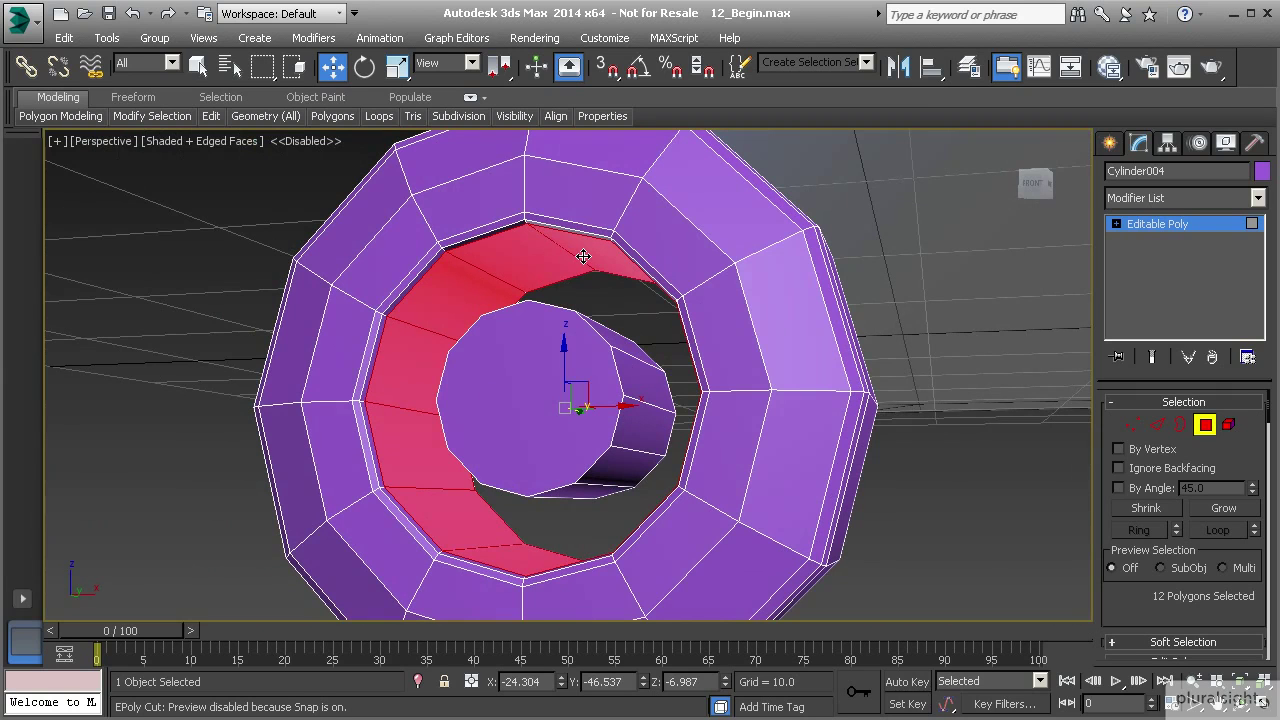
Connect the ring of lengthwise edges around the inner hub cylinder with 2 segments and a pinch of 30
left_click(1157, 426)
left_click(644, 404)
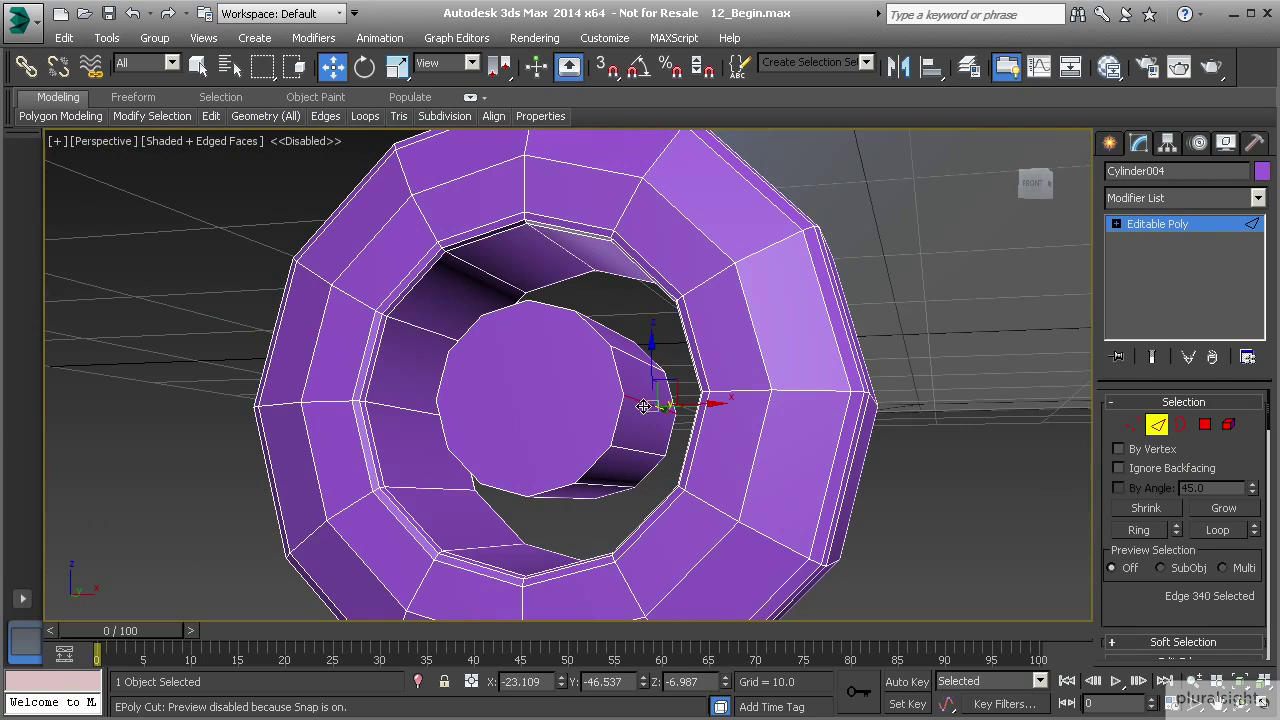
left_click(644, 364, "shift")
middle_click_drag(644, 364, 687, 418, "alt")
scroll(1180, 595, "down", 5)
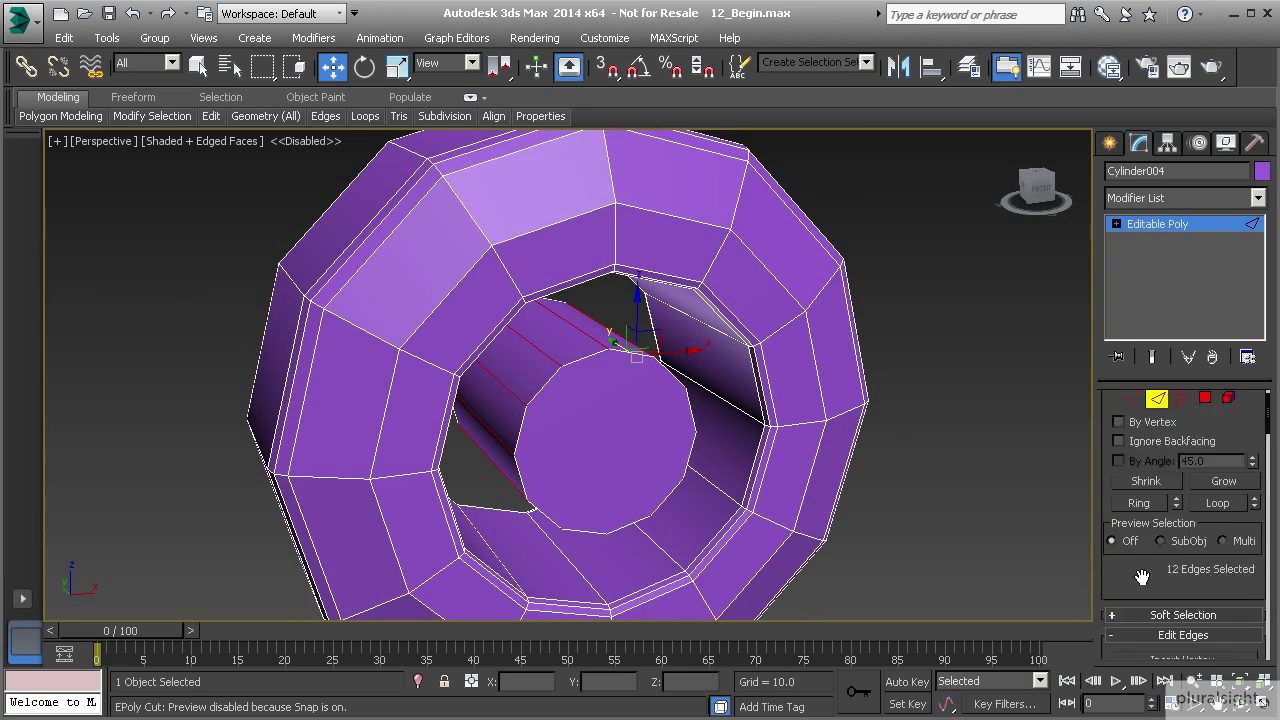
left_click(1250, 628)
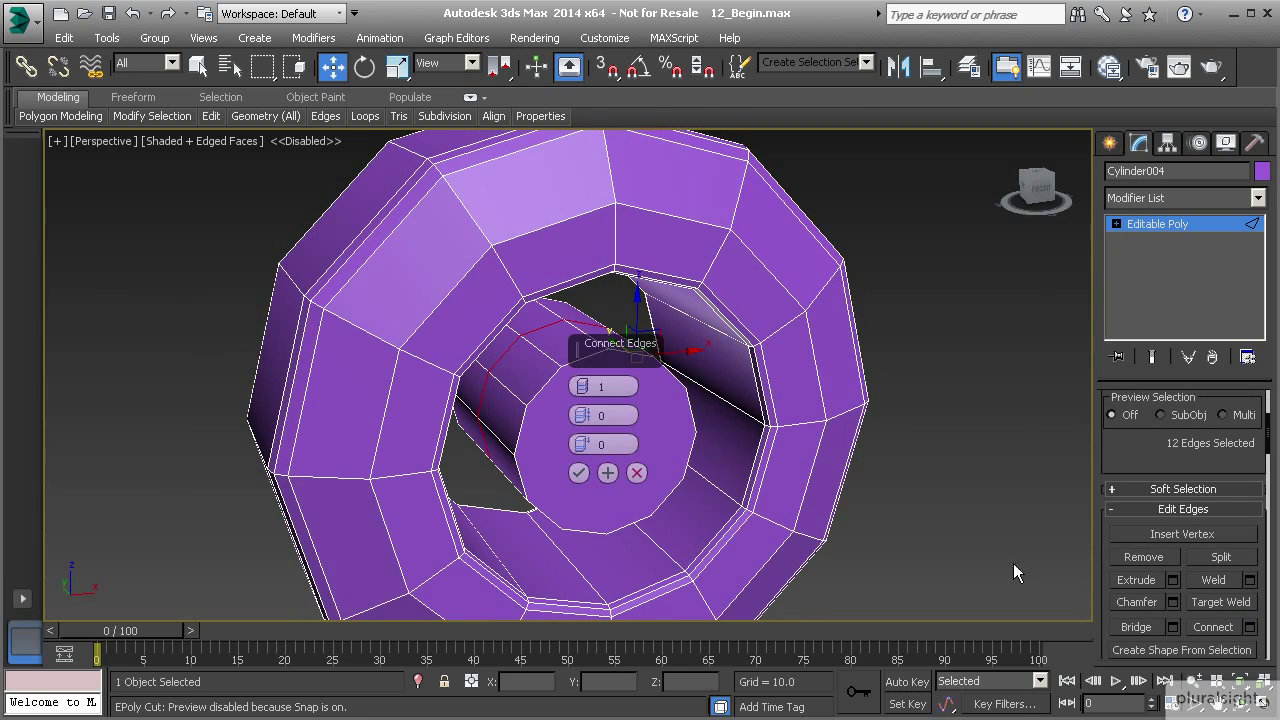
left_click(583, 383)
middle_click_drag(516, 414, 545, 440)
left_click_drag(583, 422, 586, 309)
middle_click_drag(586, 309, 413, 453, "alt")
left_click(579, 473)
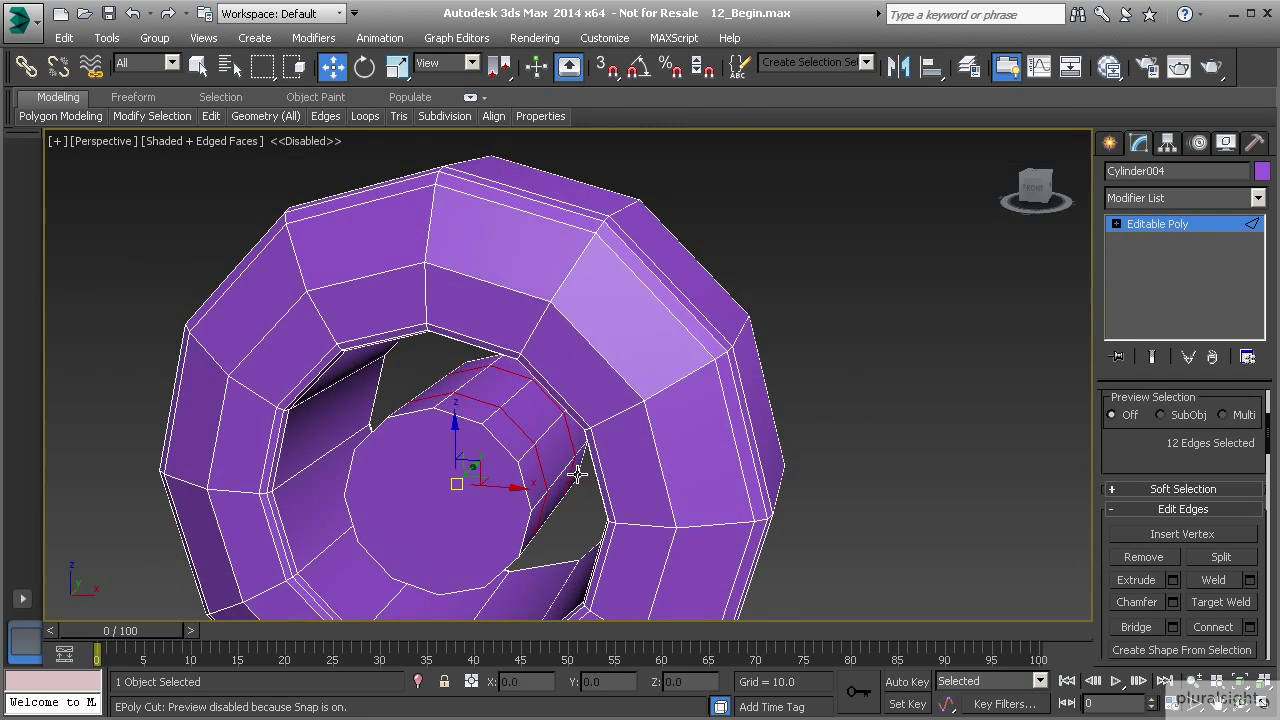
Connect the ring of crosswise edges on the wheel's hole wall with 2 segments and a pinch of 30
middle_click_drag(571, 466, 508, 481, "alt")
left_click(331, 463)
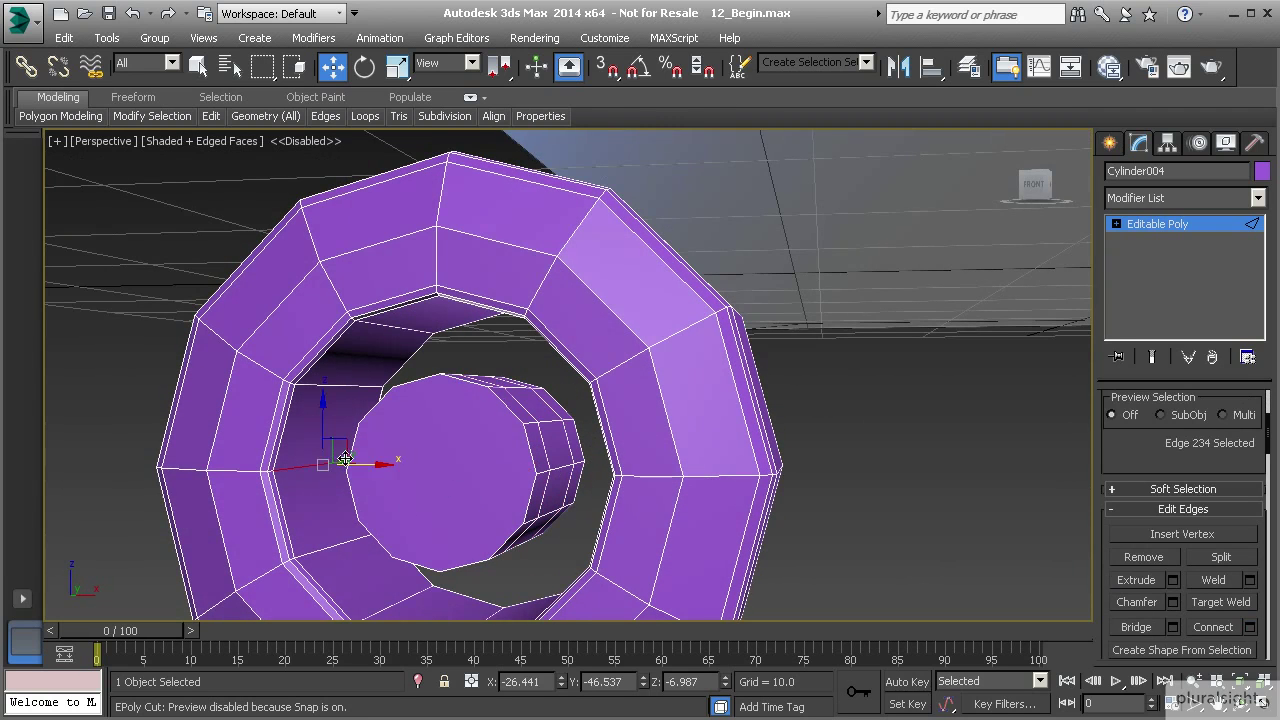
left_click(335, 392, "shift")
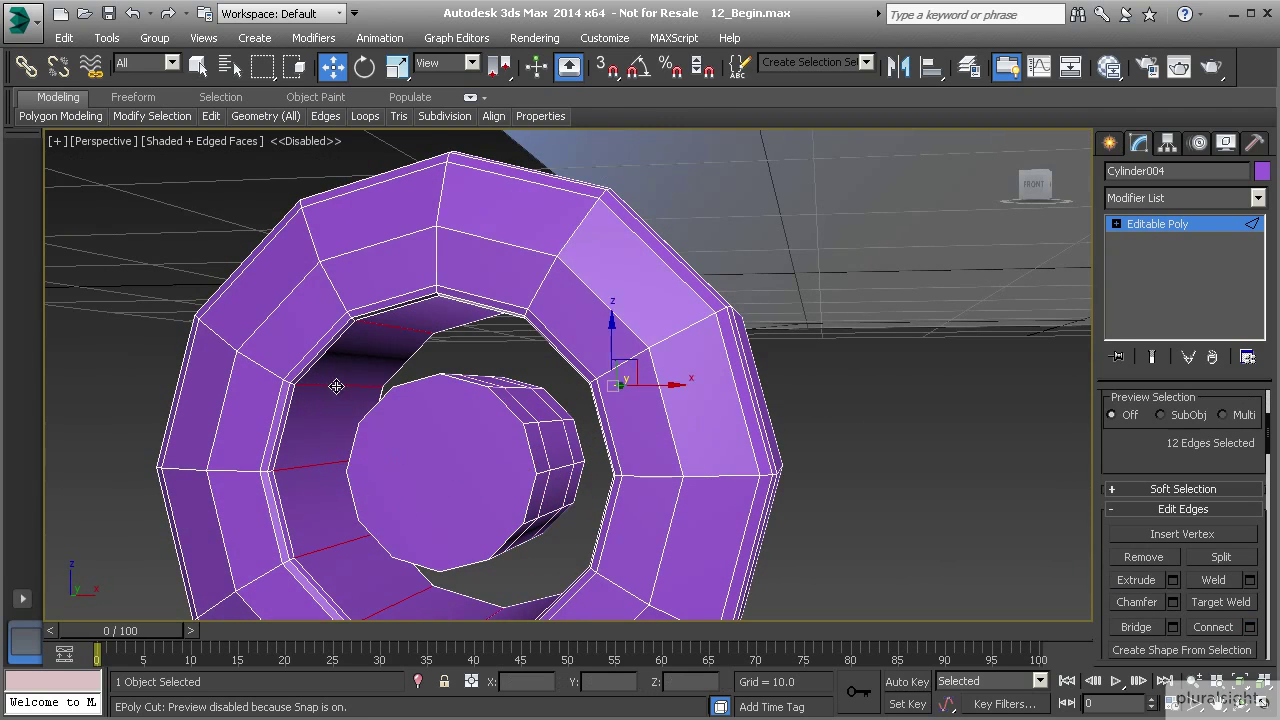
left_click(1251, 627)
middle_click_drag(371, 531, 443, 477, "alt")
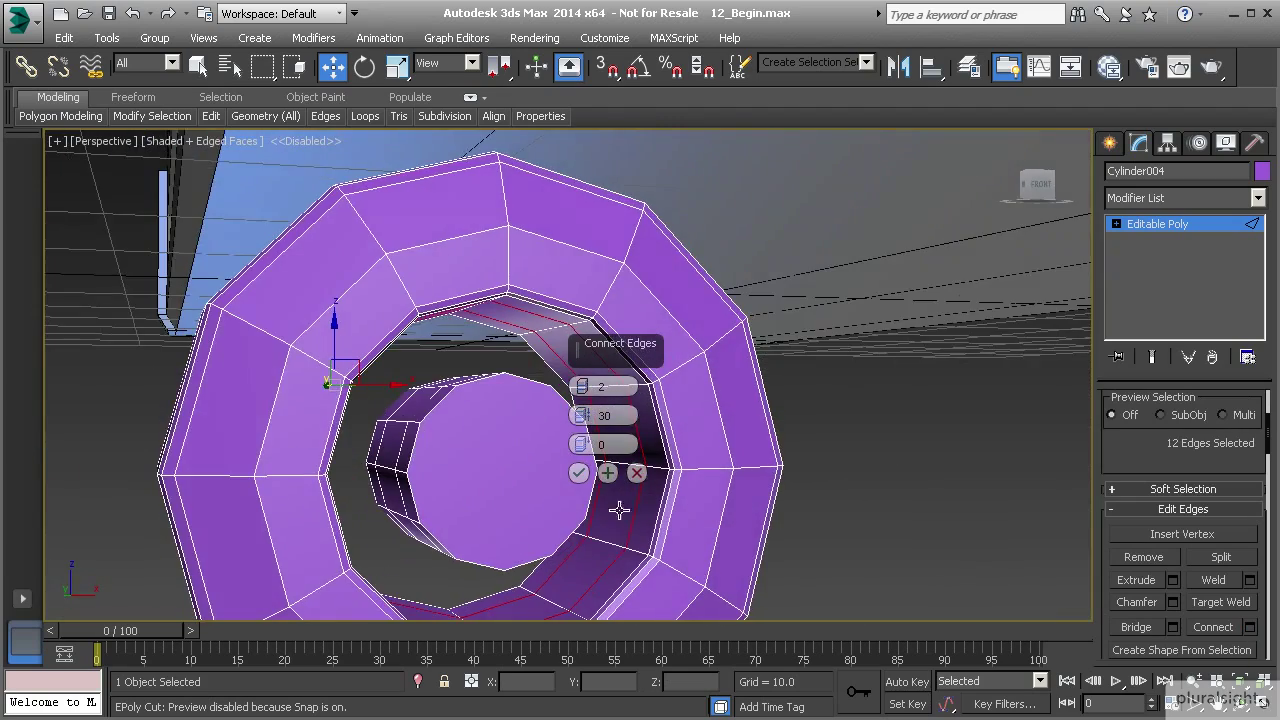
left_click(582, 477)
middle_click_drag(582, 477, 429, 484, "alt")
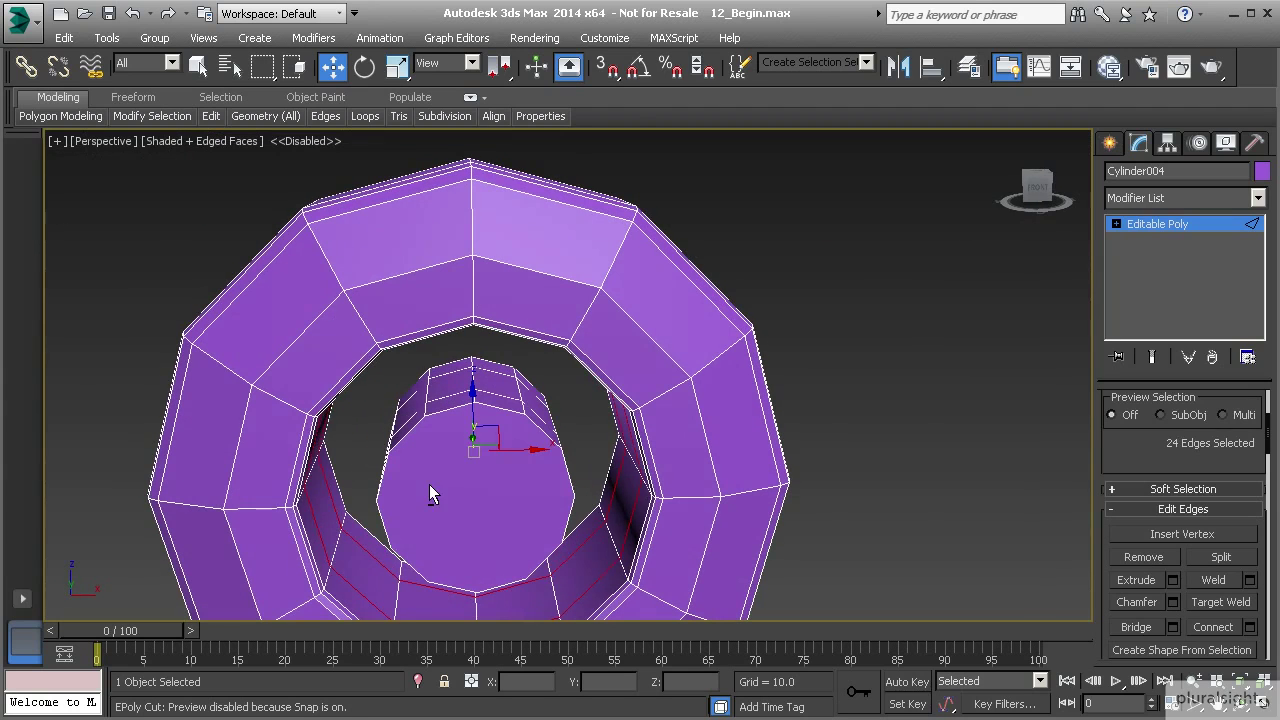
Select three evenly spaced pairs of middle-band polygons on the hub cylinder and the matching pairs facing them on the hole wall
key("4")
left_click(447, 387)
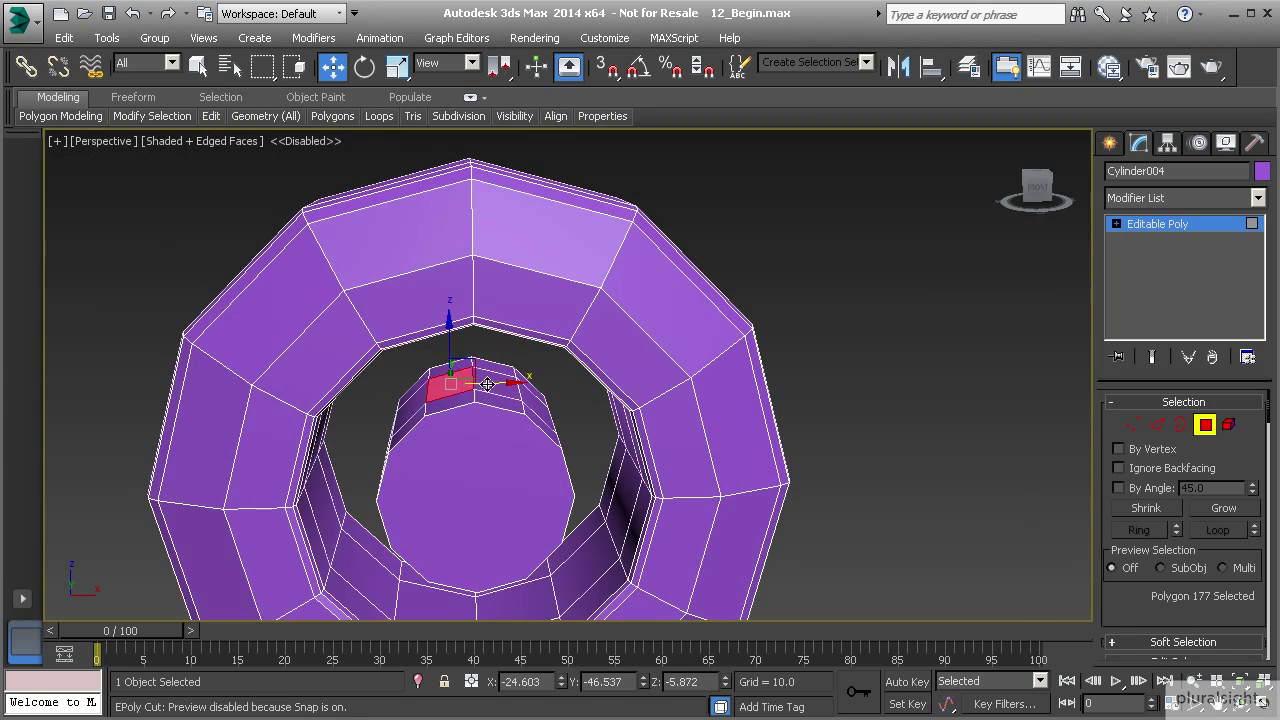
left_click(500, 387, "ctrl")
middle_click_drag(537, 429, 504, 349, "alt")
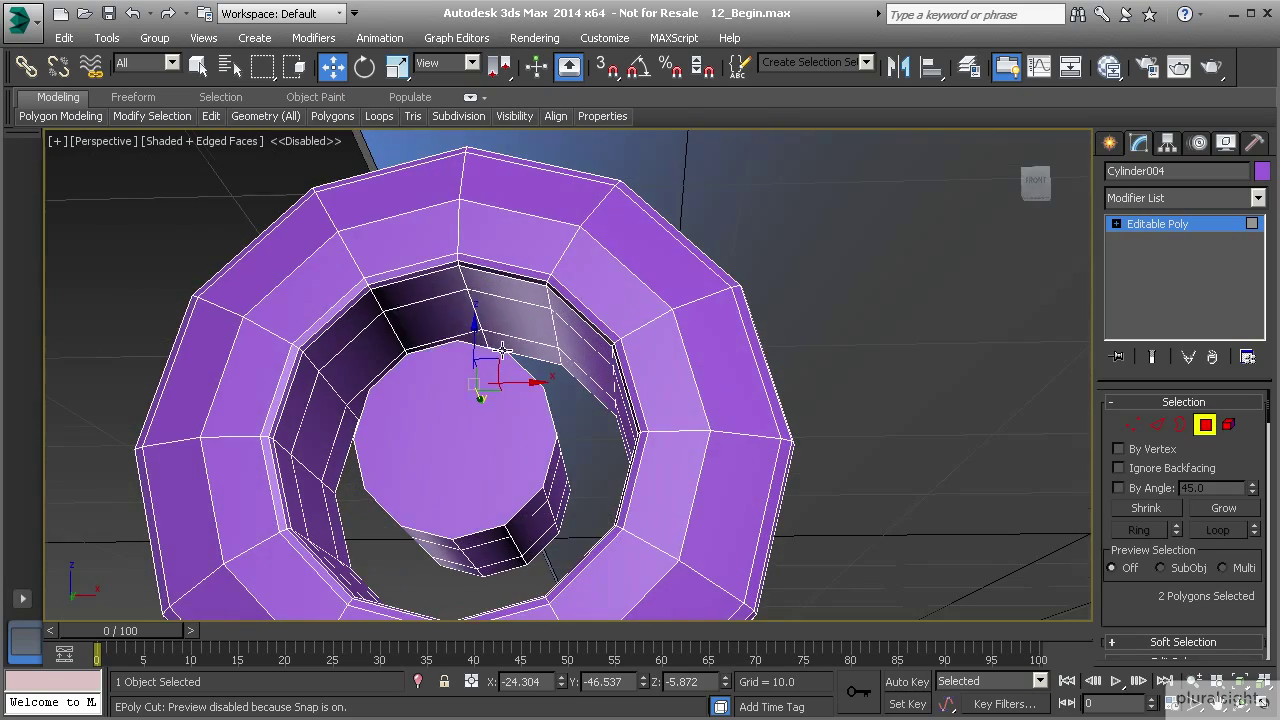
left_click(453, 320, "ctrl")
left_click(510, 318, "ctrl")
middle_click_drag(541, 404, 558, 430, "alt")
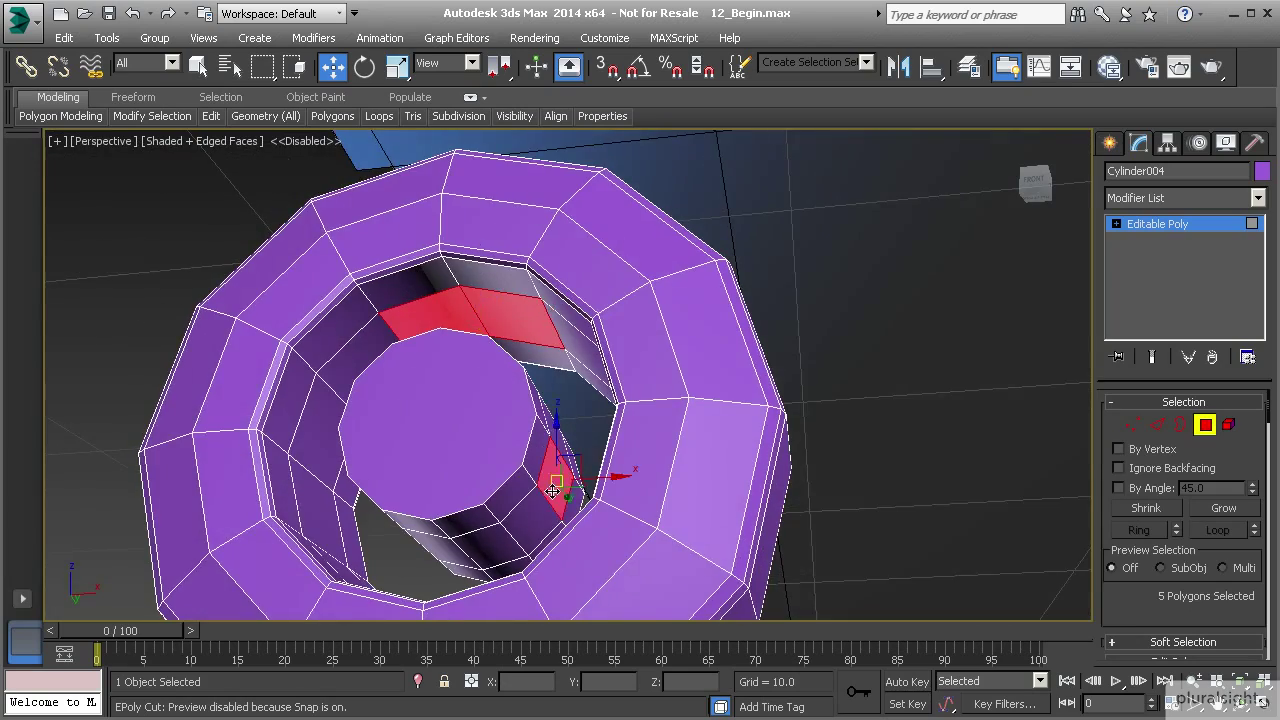
middle_click_drag(533, 505, 568, 435, "alt")
left_click(583, 563, "ctrl")
left_click(612, 514, "ctrl")
left_click(565, 428, "ctrl")
left_click(560, 388, "ctrl")
mouse_move(563, 380)
middle_mouse_down("alt")
mouse_move(605, 362)
mouse_move(740, 470)
mouse_move(750, 440)
mouse_move(685, 308)
mouse_move(720, 337)
mouse_move(560, 400)
mouse_move(599, 393)
mouse_move(559, 343)
mouse_move(568, 369)
middle_mouse_up("alt")
left_click(606, 362, "ctrl")
left_click(621, 395, "ctrl")
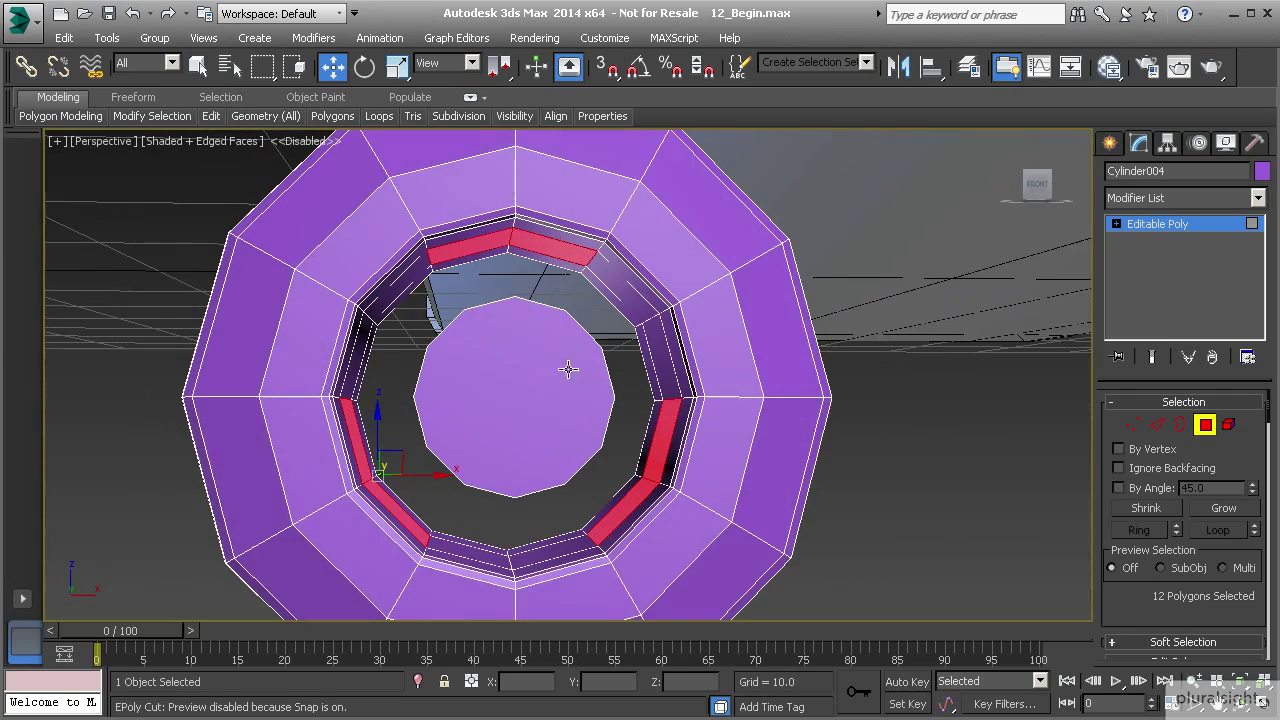
scroll(1168, 595, "down", 3)
left_click(1173, 551)
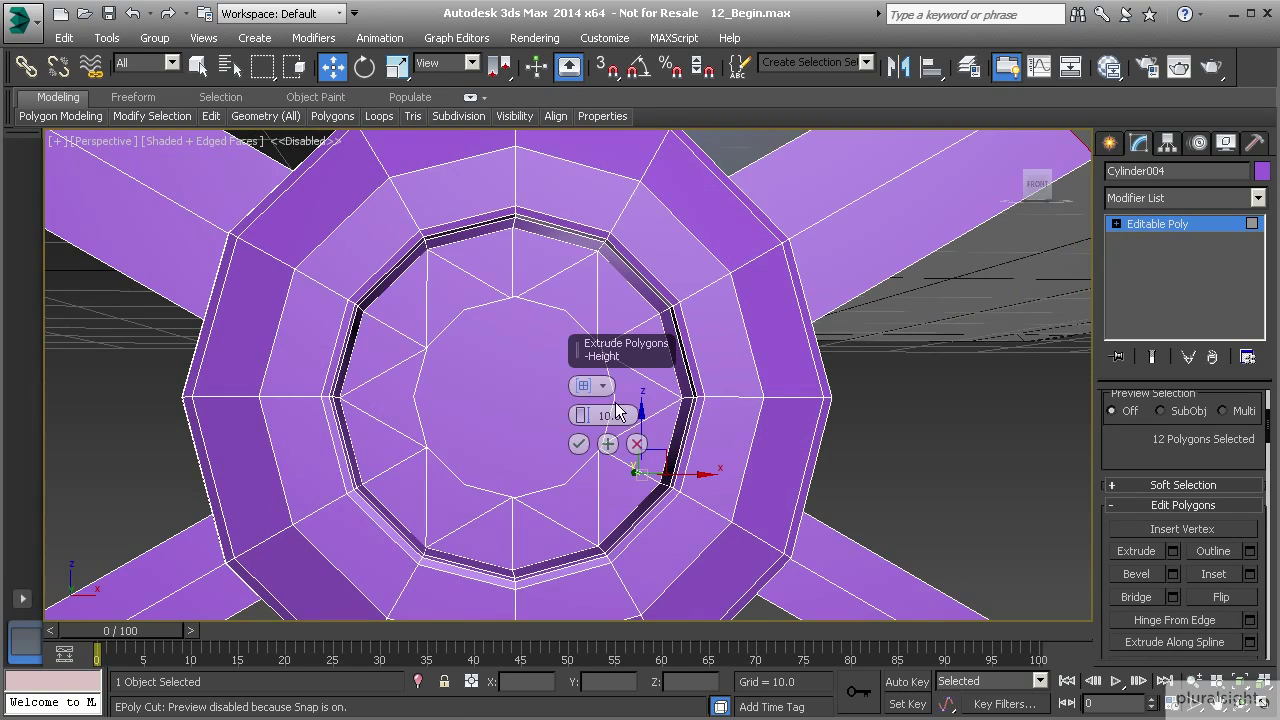
left_click(636, 445)
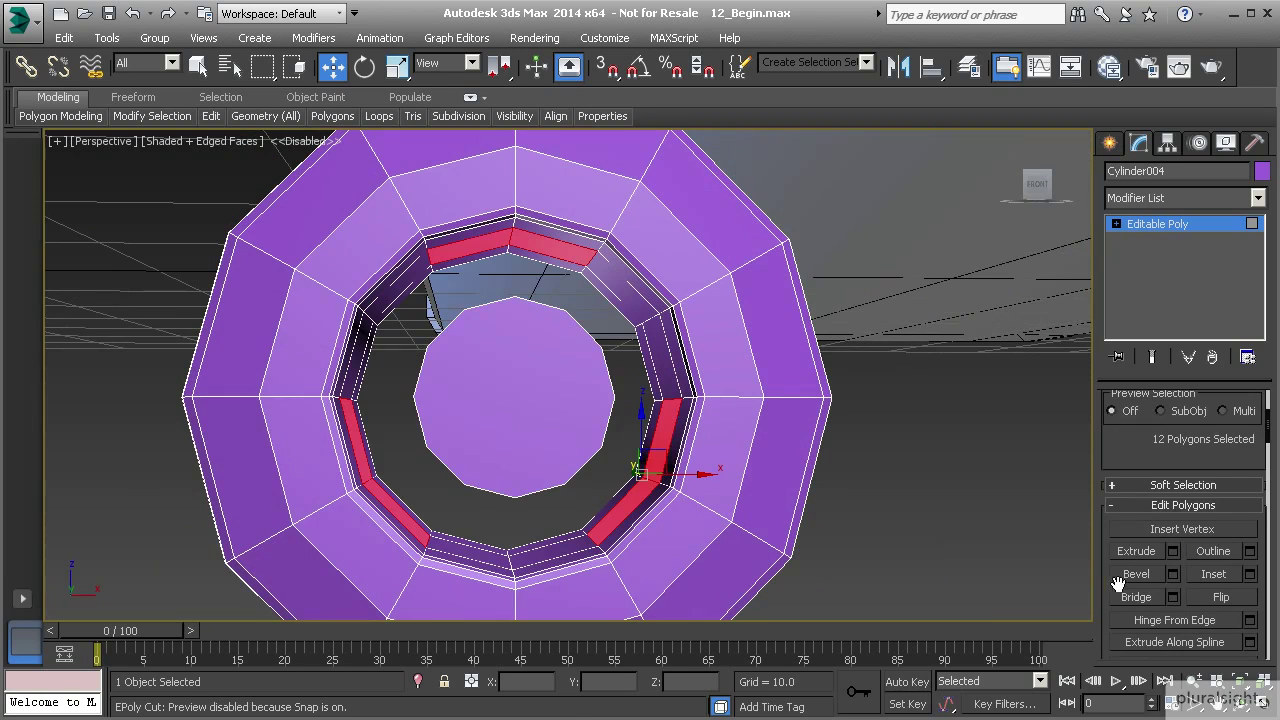
Bridge the selected hub and hole wall polygons to form three spokes and check the preview up close
left_click(1173, 599)
middle_click_drag(462, 408, 412, 411, "alt")
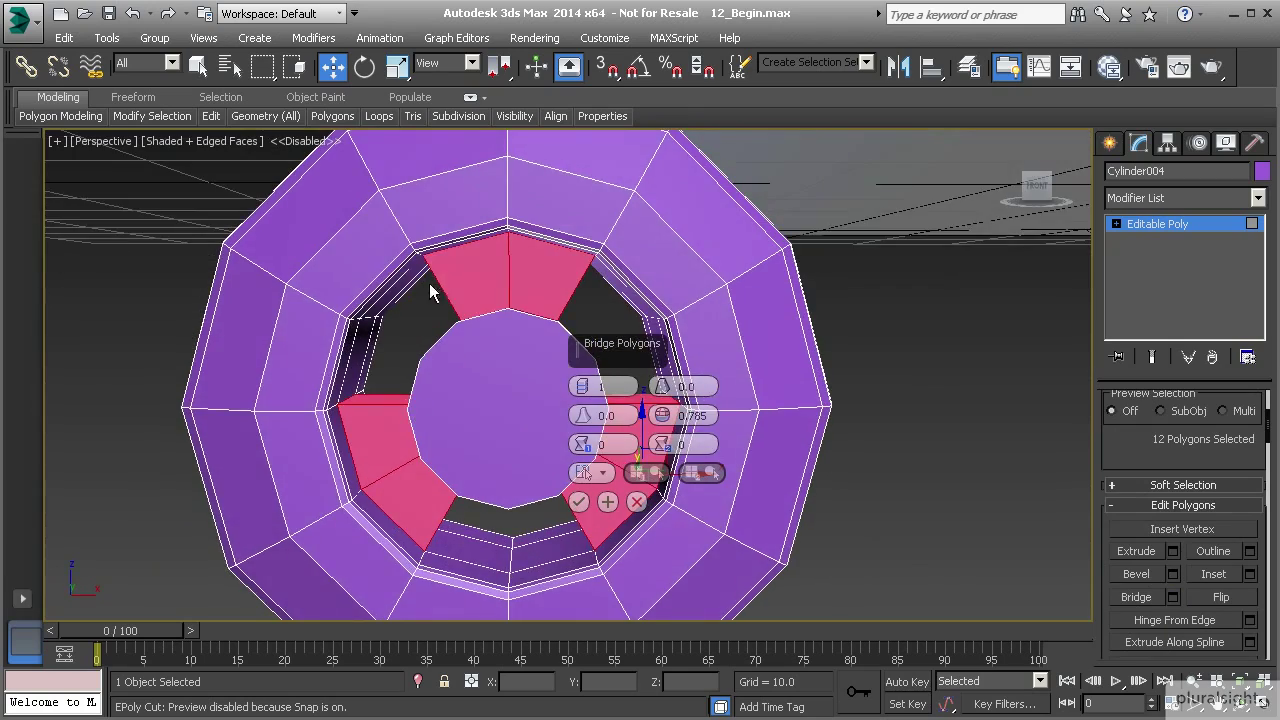
middle_click_drag(470, 315, 446, 331, "alt")
scroll(436, 330, "up", 5)
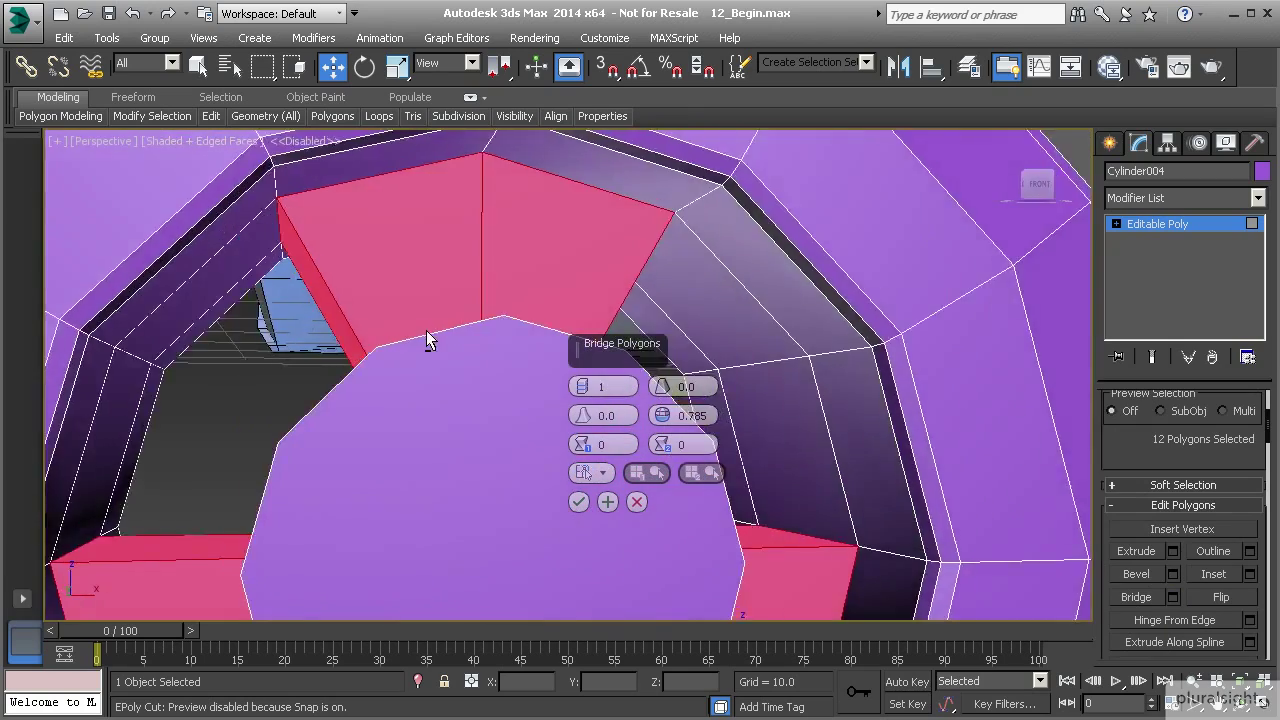
scroll(426, 335, "down", 5)
mouse_move(388, 405)
middle_mouse_down("alt")
mouse_move(339, 384)
mouse_move(395, 409)
middle_mouse_up("alt")
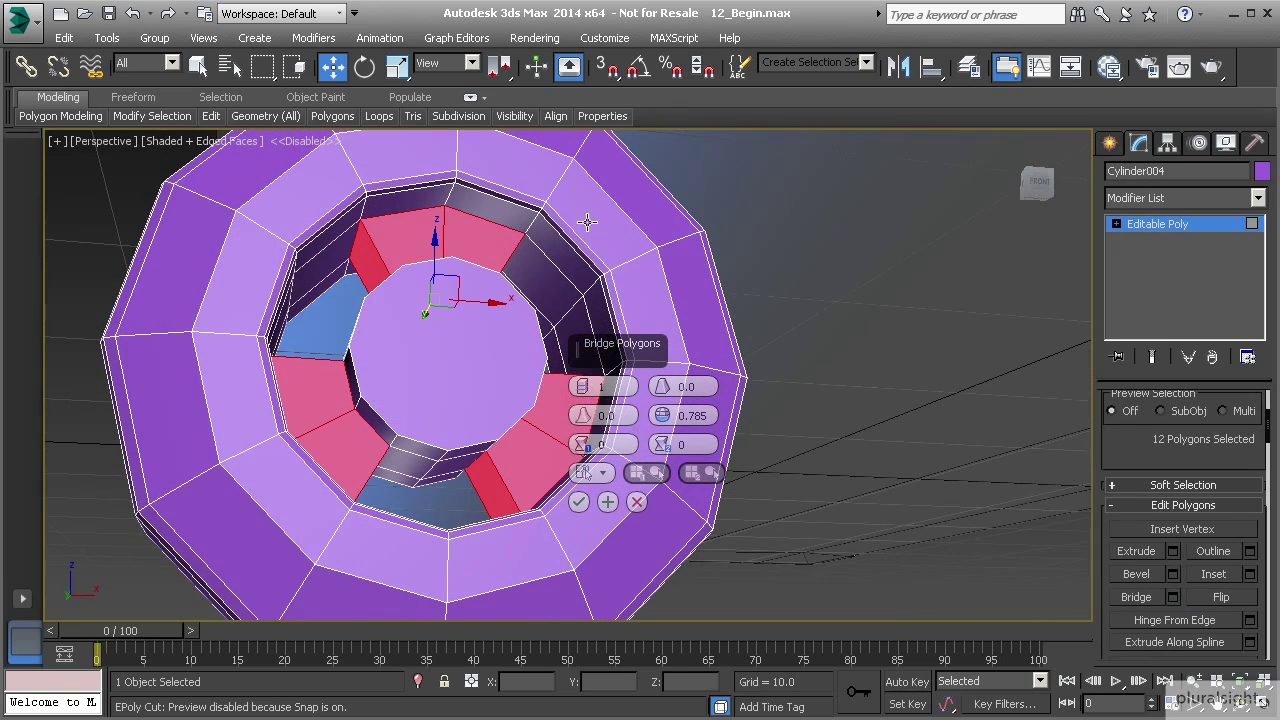
Try the spoke bridge with 3 segments and a taper of -1.0
left_click_drag(584, 385, 588, 390)
left_click(583, 385)
middle_click_drag(431, 374, 461, 374, "alt")
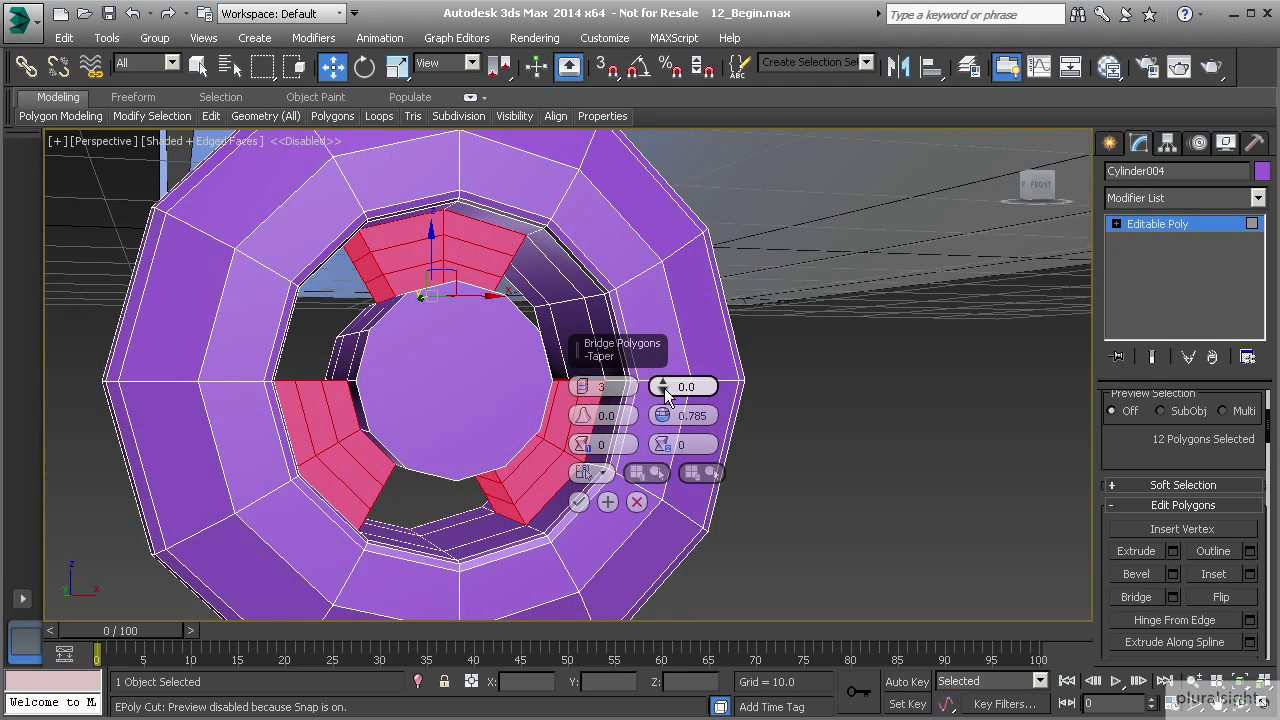
left_click_drag(664, 390, 662, 390)
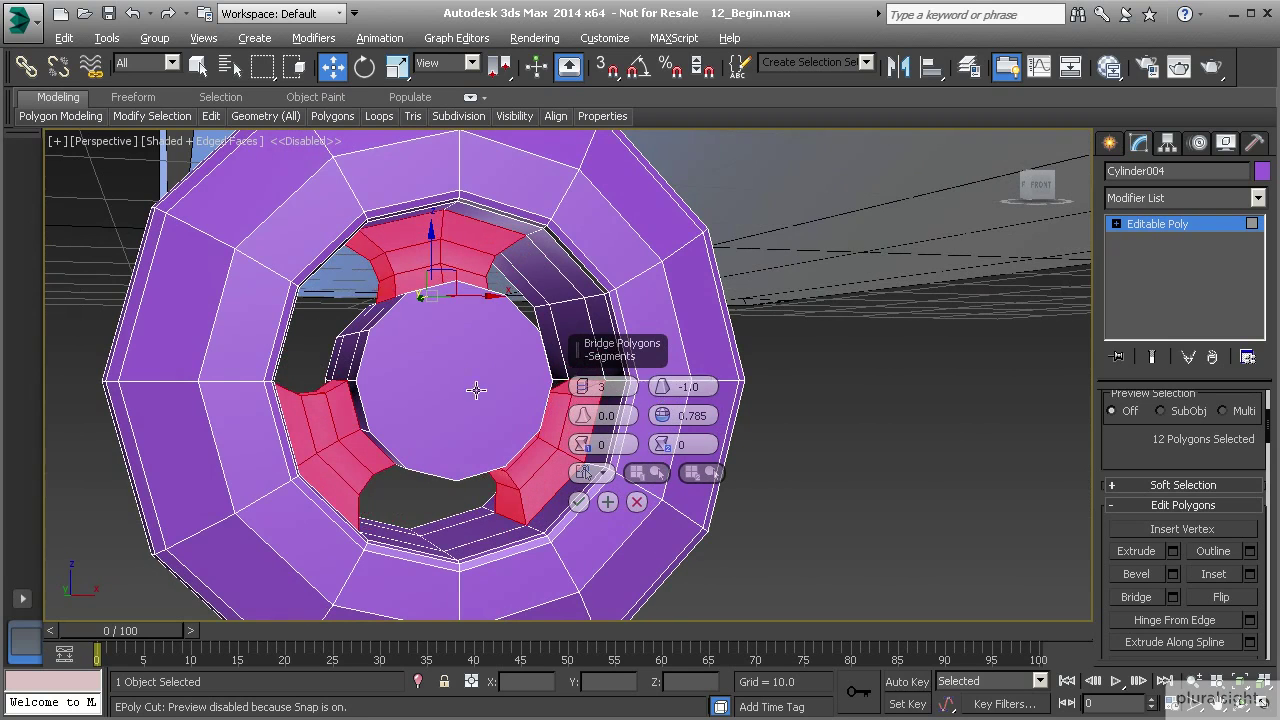
middle_click_drag(470, 306, 417, 386, "alt")
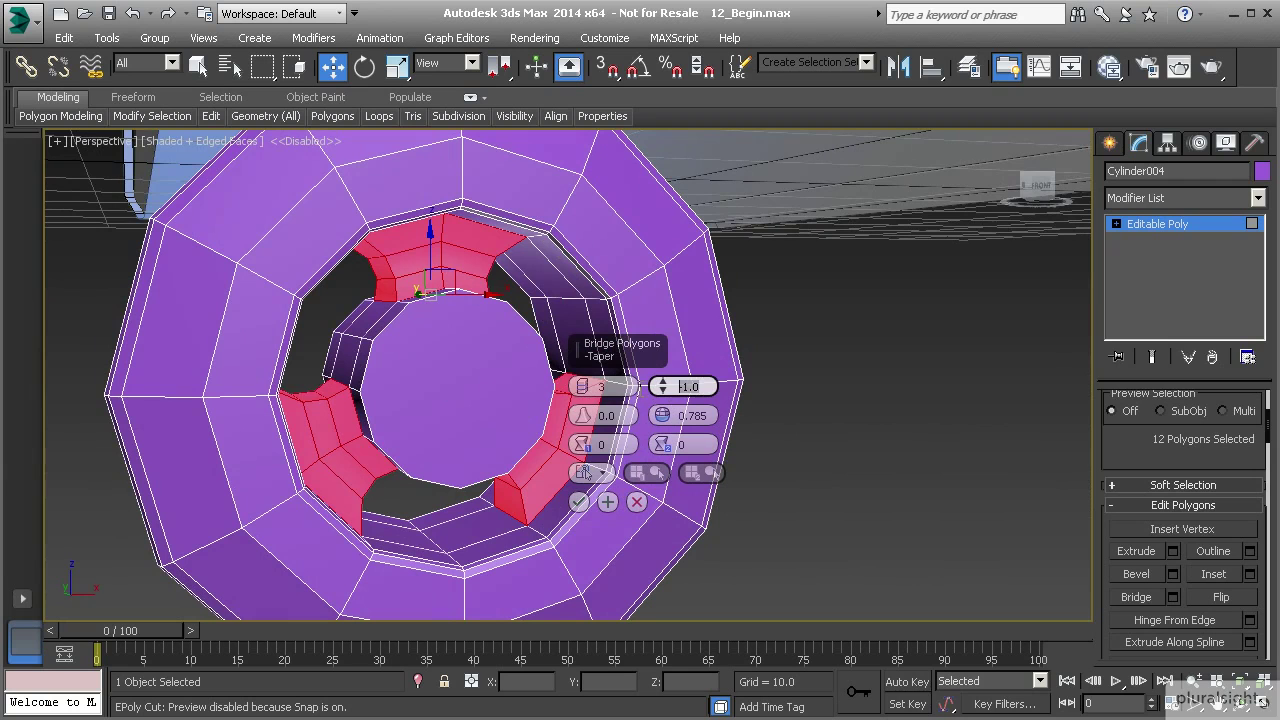
Set the bridge taper to 0 and its segments to 1, apply it and clear the polygon selection
type("0")
key("Return")
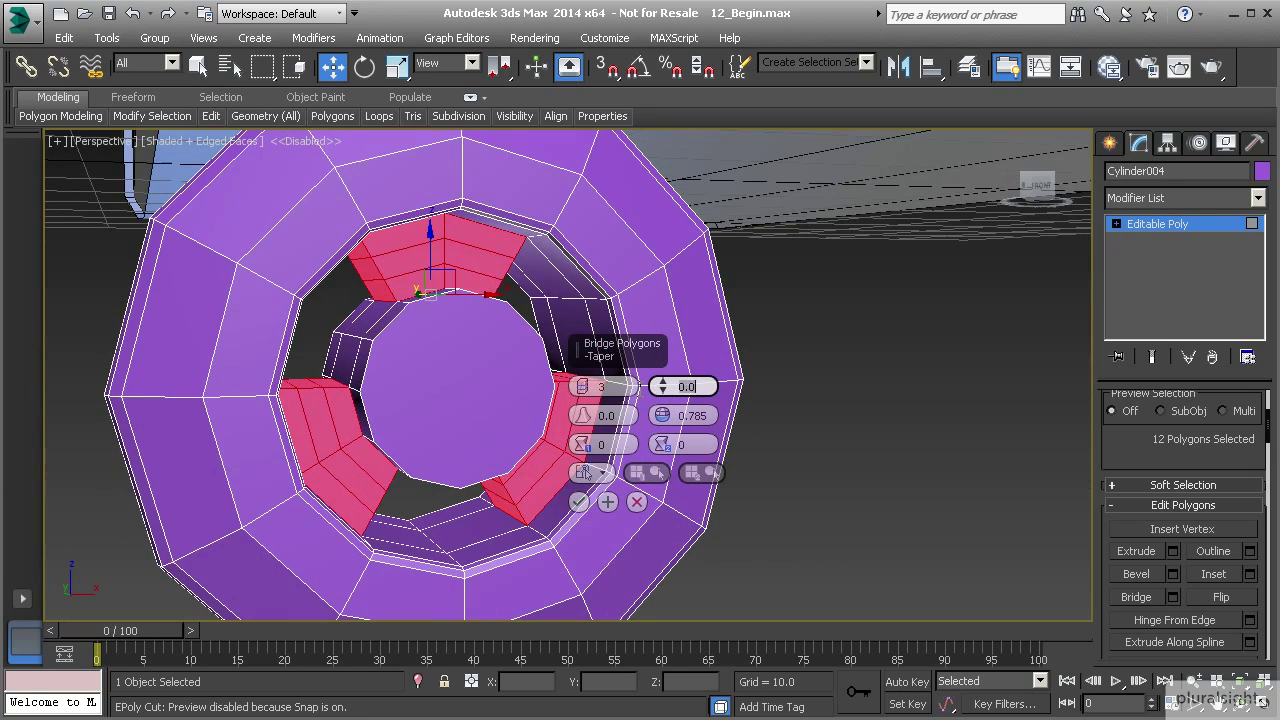
left_click(586, 392)
left_click(586, 392)
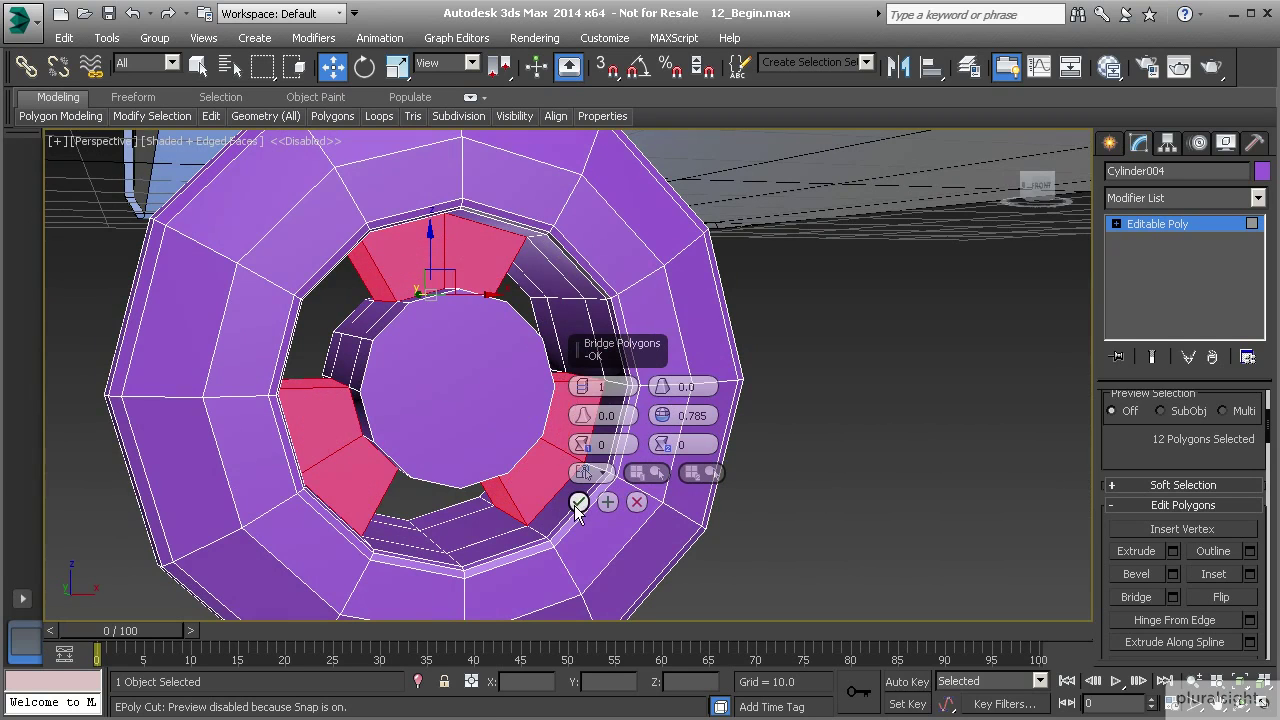
left_click(578, 503)
left_click(794, 377)
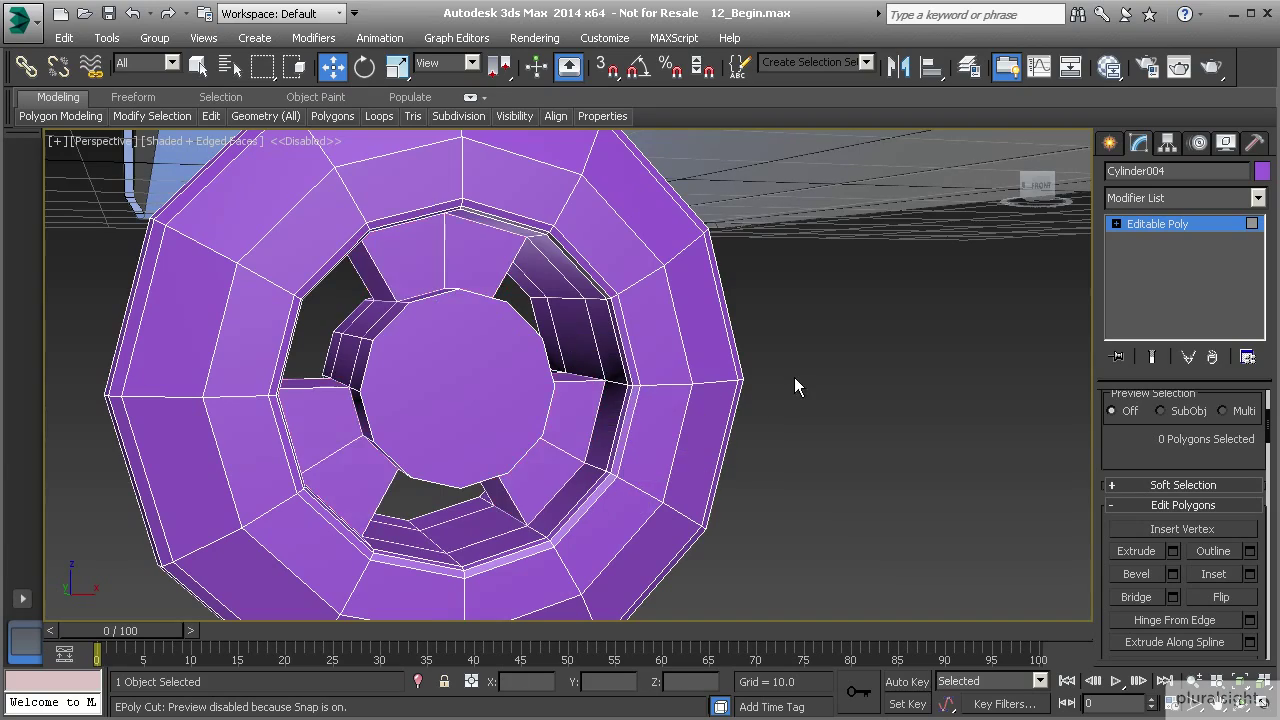
Select the end cap polygons on both sides of the hub cylinder
middle_click_drag(770, 376, 545, 398, "alt")
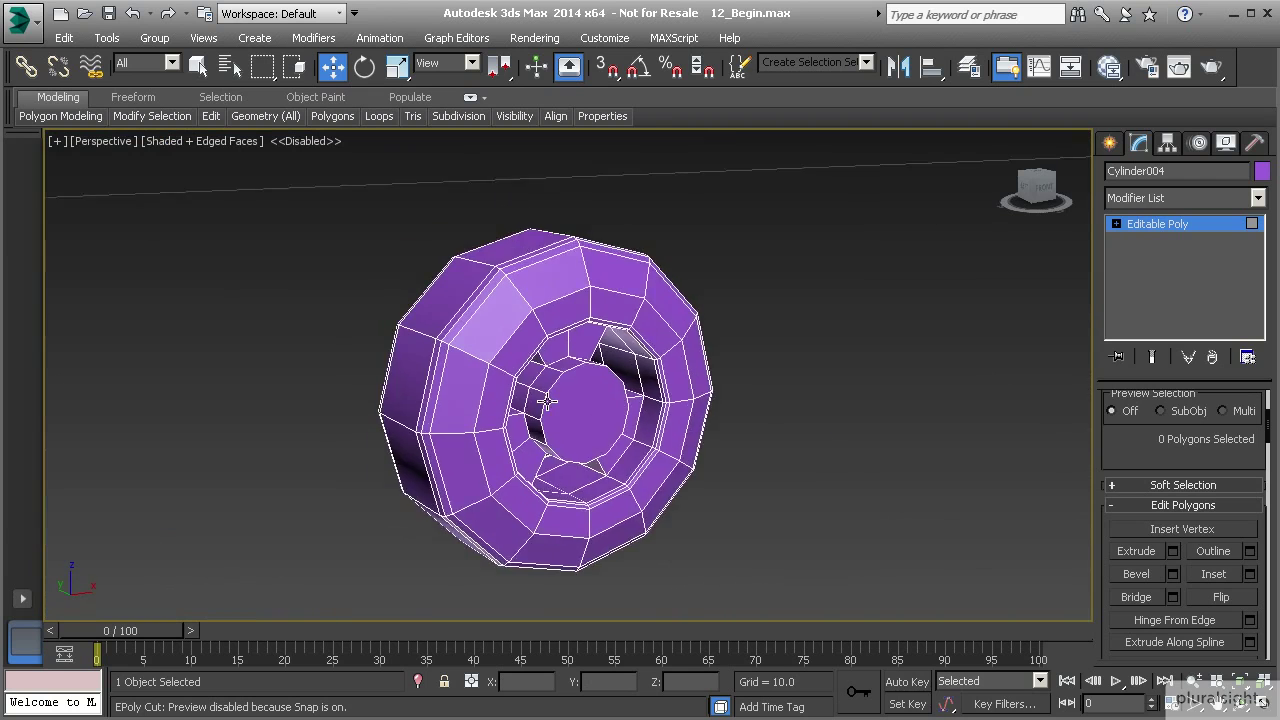
scroll(560, 378, "up", 4)
left_click(563, 372)
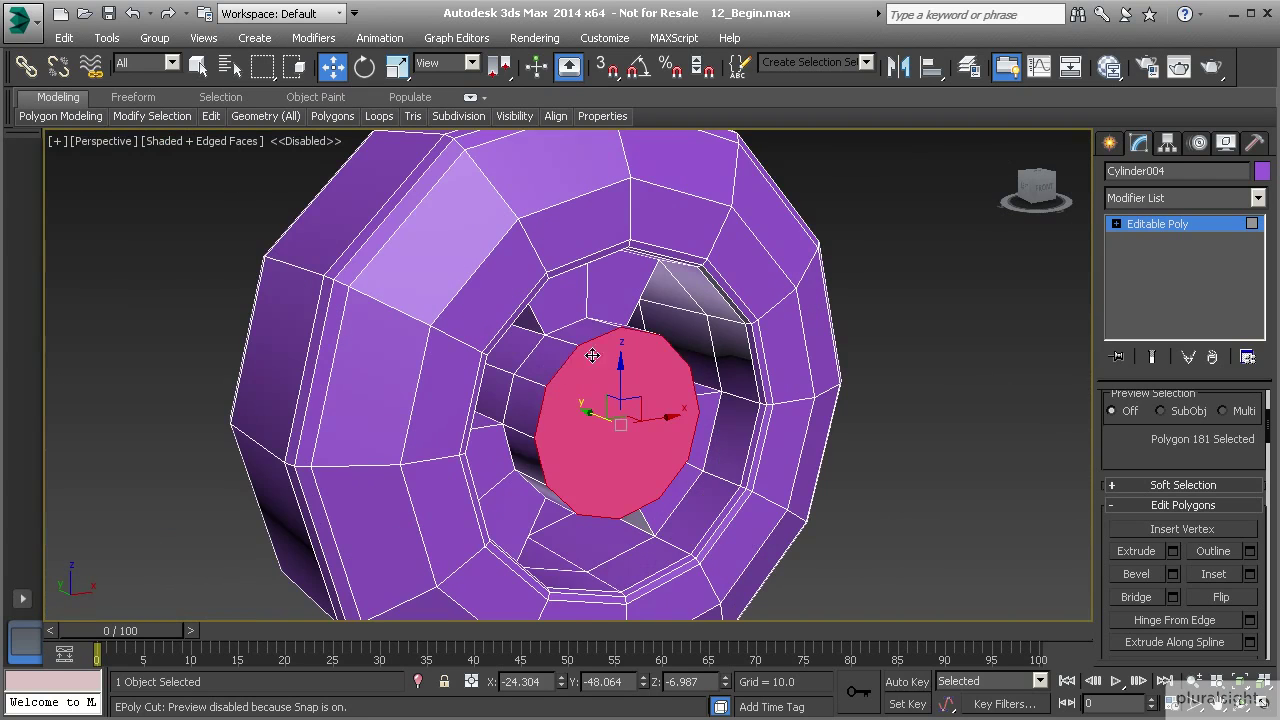
middle_click_drag(592, 356, 425, 412, "alt")
left_click(566, 409, "ctrl")
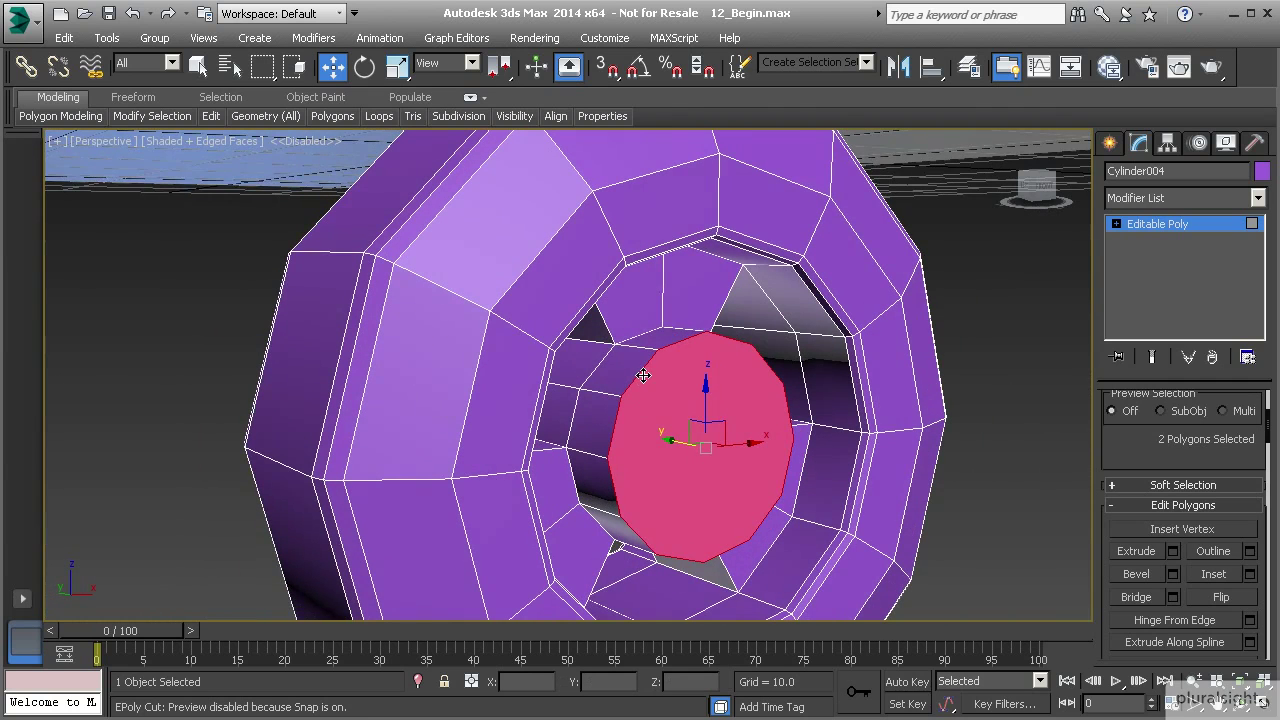
Try to select the hub cap's rim edges one by one
key("2")
left_click(642, 372)
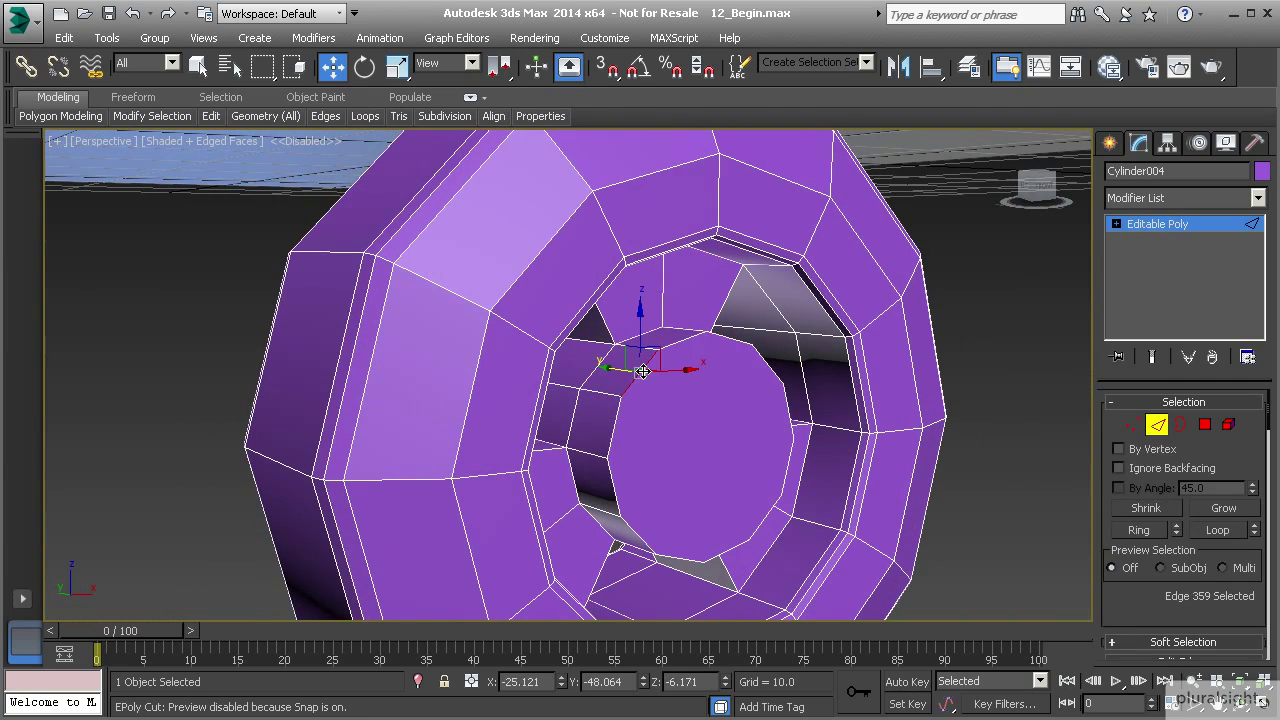
left_click(680, 342, "ctrl")
middle_click_drag(740, 365, 675, 389, "alt")
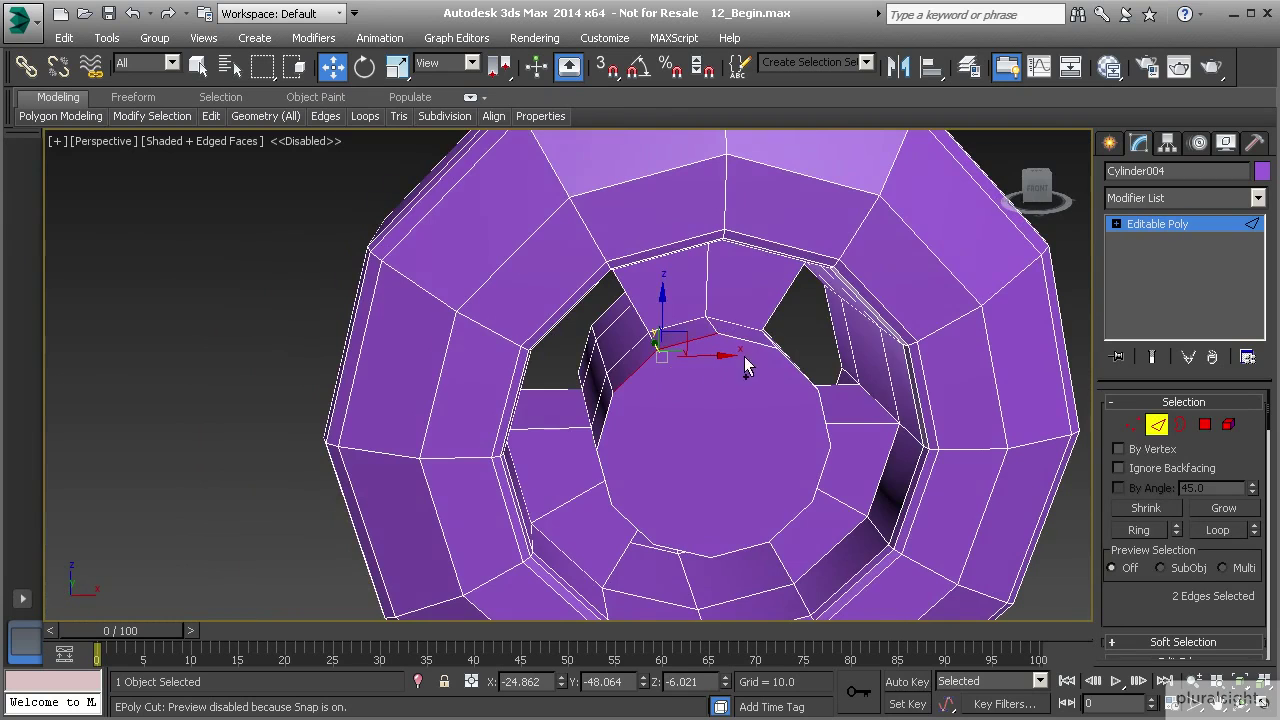
left_click(745, 343, "ctrl")
middle_click_drag(781, 384, 708, 423, "alt")
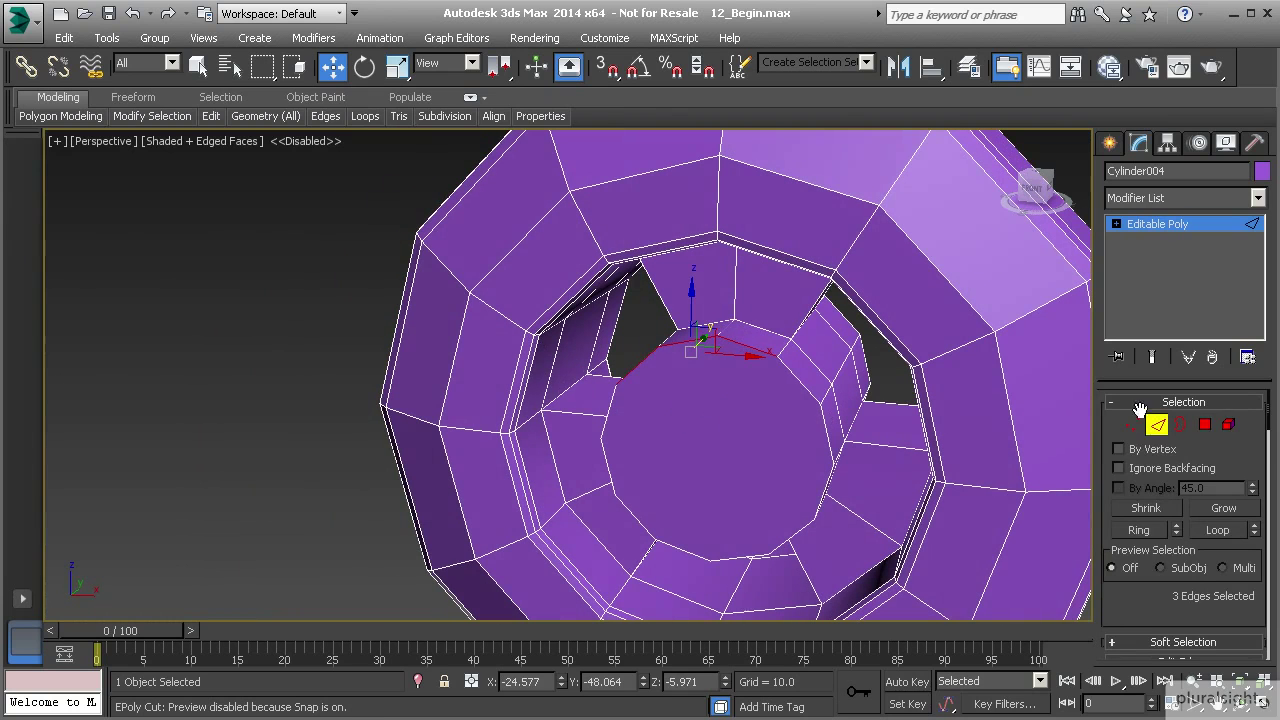
Convert the two hub cap polygons to an edge selection and chamfer the rims by 0.325 with 2 segments
left_click(1205, 424)
middle_click_drag(459, 389, 747, 430, "alt")
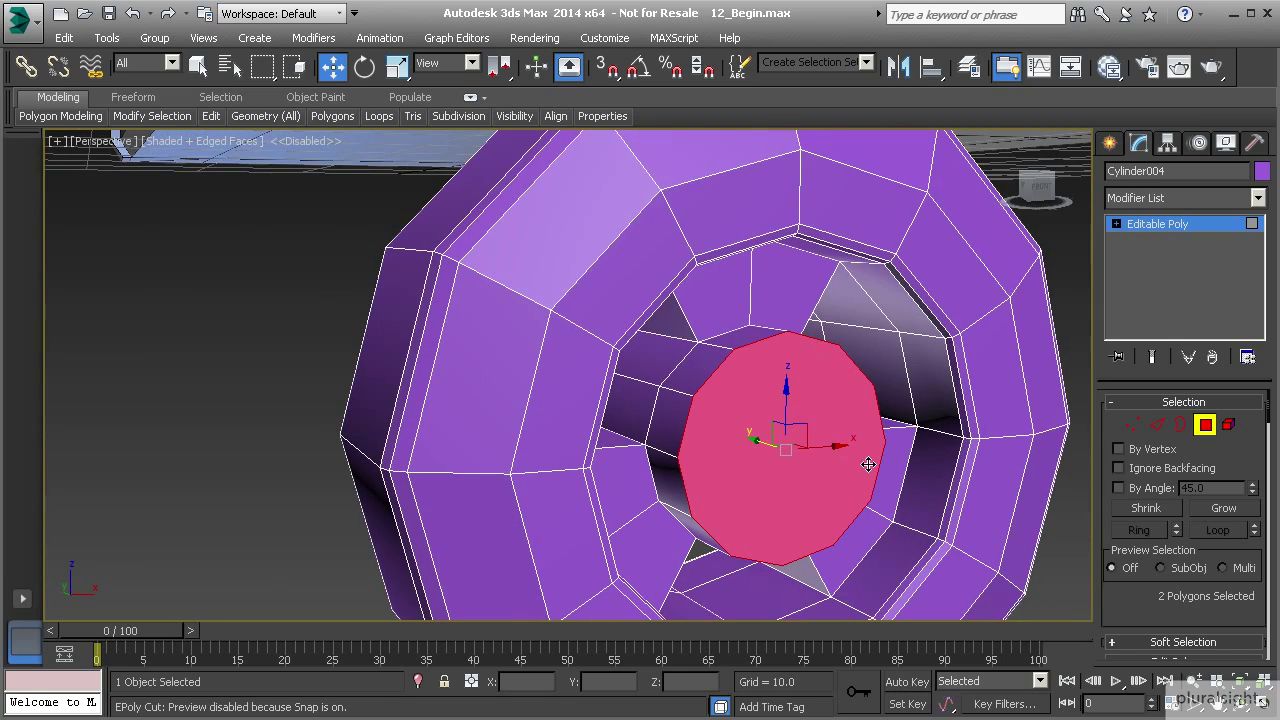
left_click(1157, 425, "ctrl")
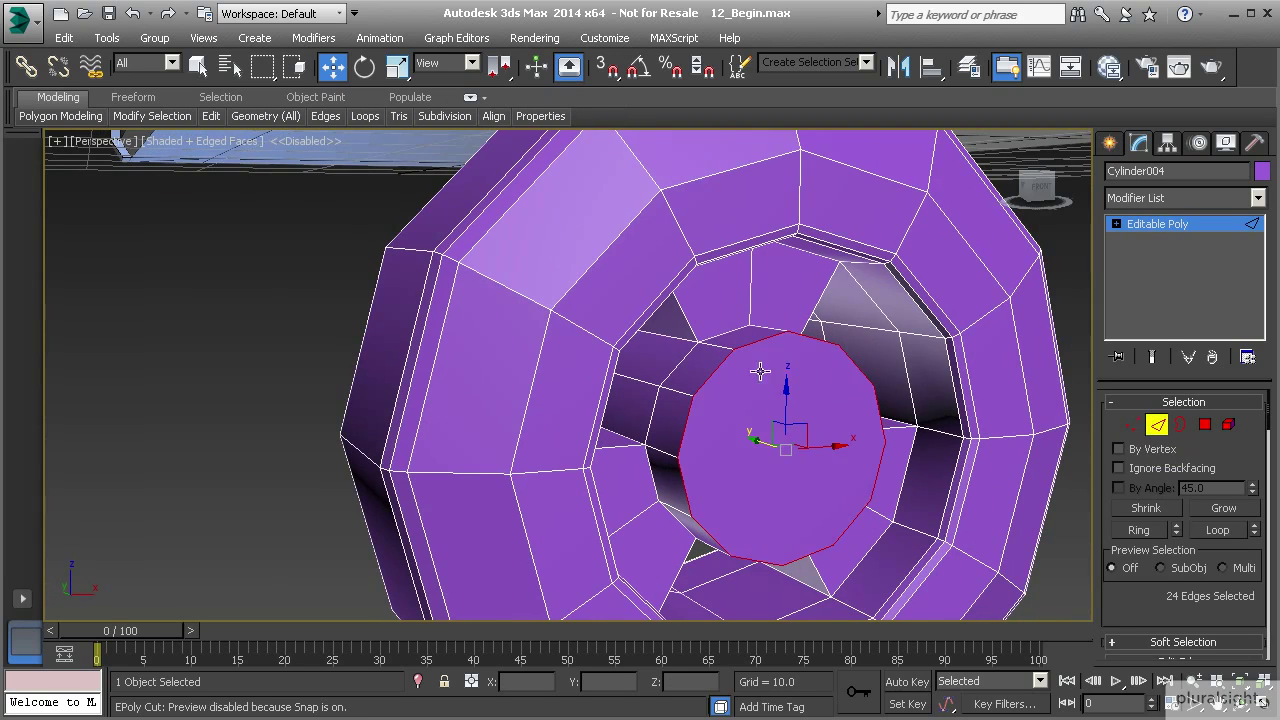
middle_click_drag(760, 371, 783, 408, "alt")
scroll(1139, 567, "down", 4)
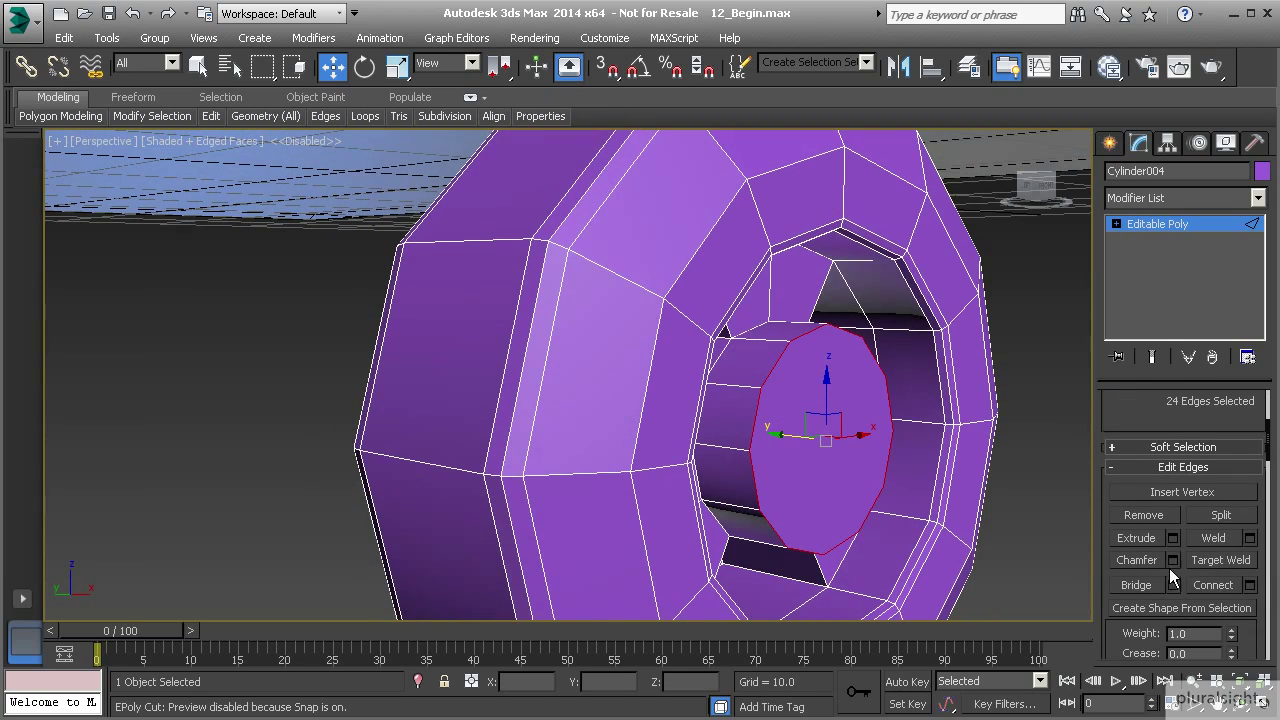
left_click(1173, 560)
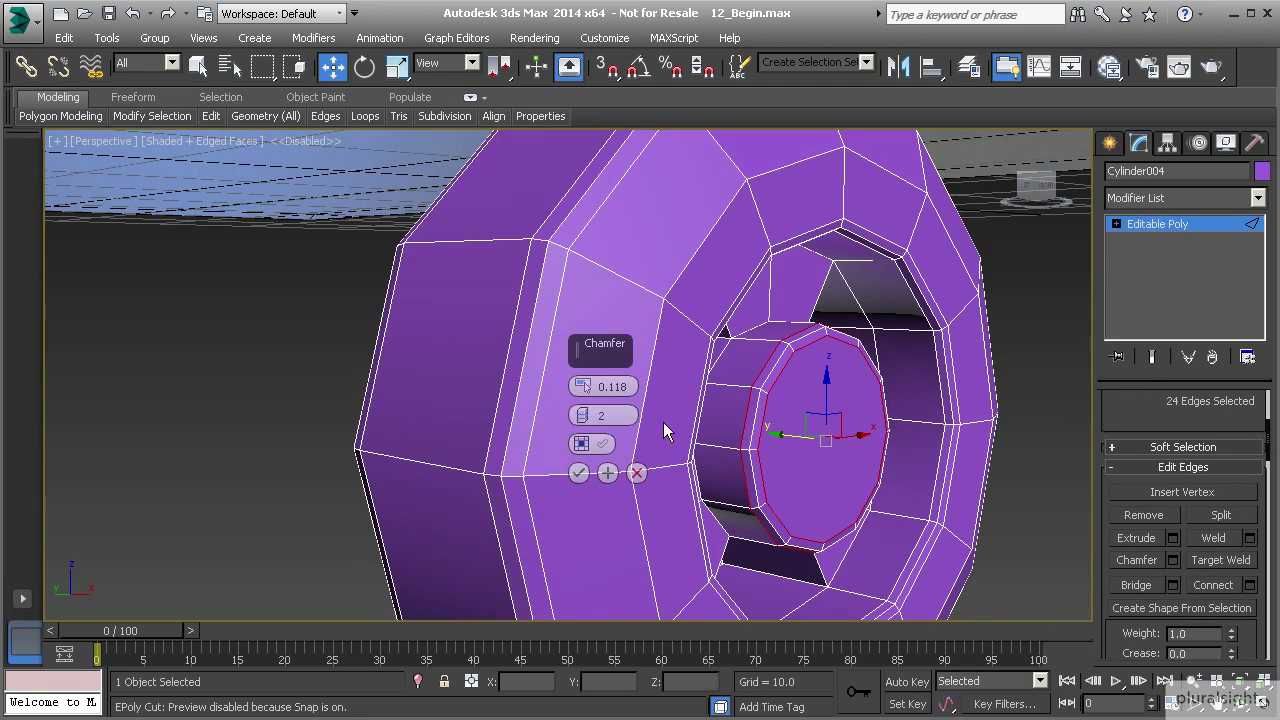
left_click_drag(586, 390, 585, 402)
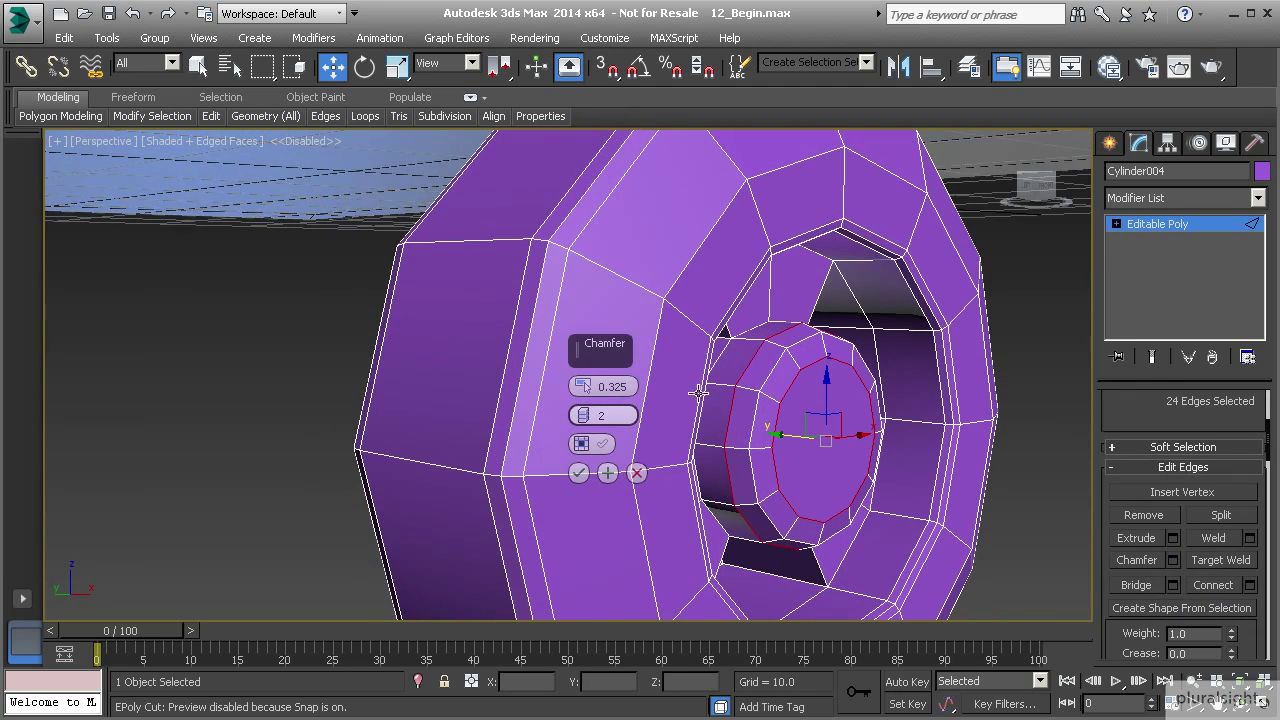
left_click(578, 473)
Leave edge editing and select the whole wheel beneath the container's corner
middle_click_drag(641, 454, 680, 440, "alt")
scroll(600, 448, "down", 4)
left_click(1136, 222)
left_click(875, 396)
scroll(751, 400, "down", 10)
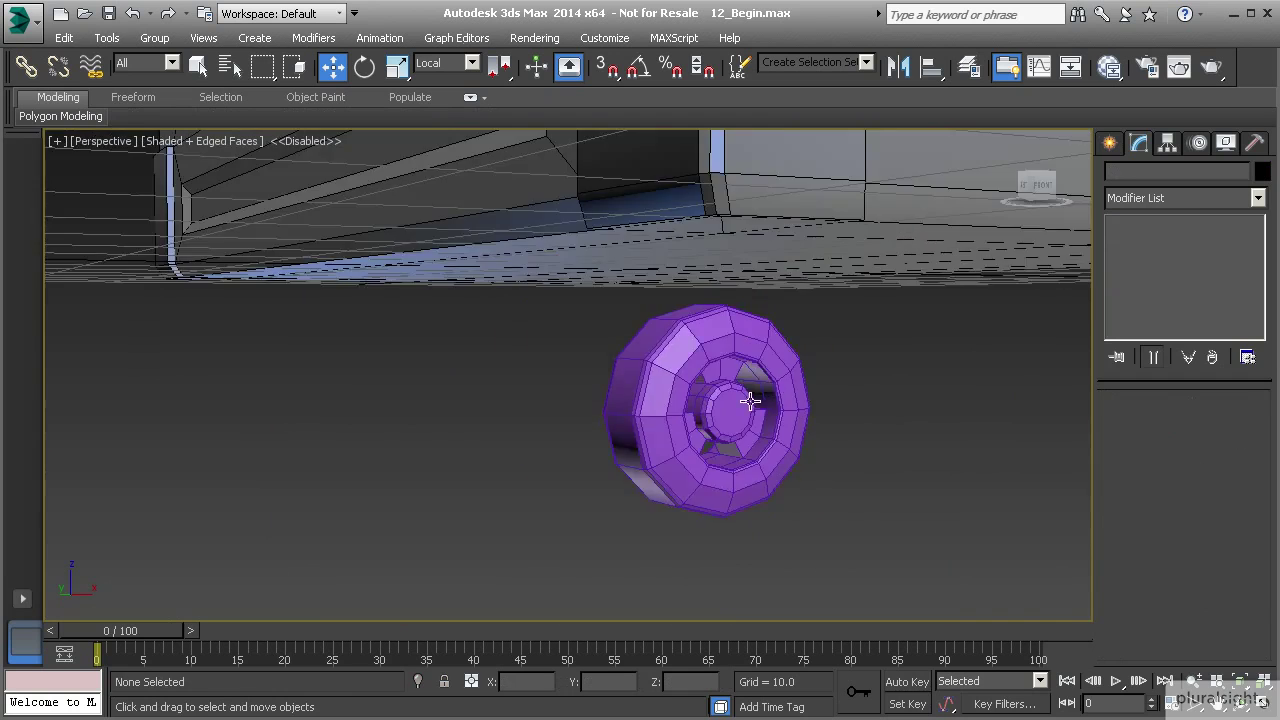
left_click(651, 435)
middle_click_drag(651, 435, 686, 437, "alt")
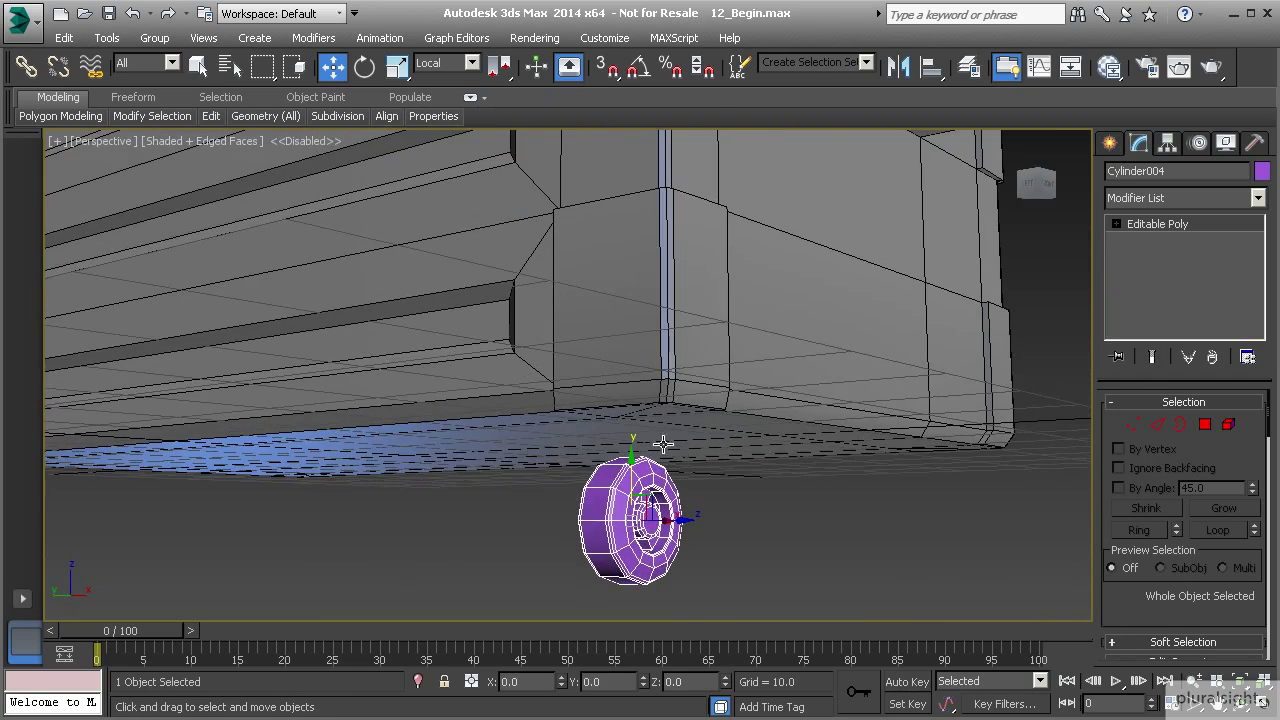